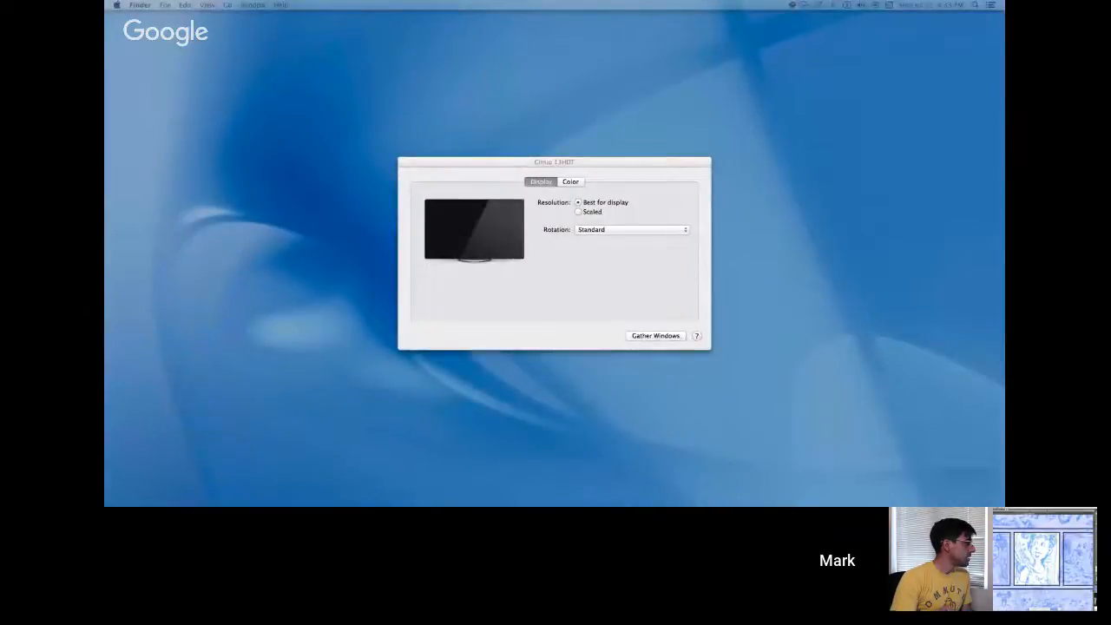
# Switch to Illustrator and examine the figures on the Reservoir Dogs poster in Outline view and in Preview.
pyautogui.press('super+Tab')
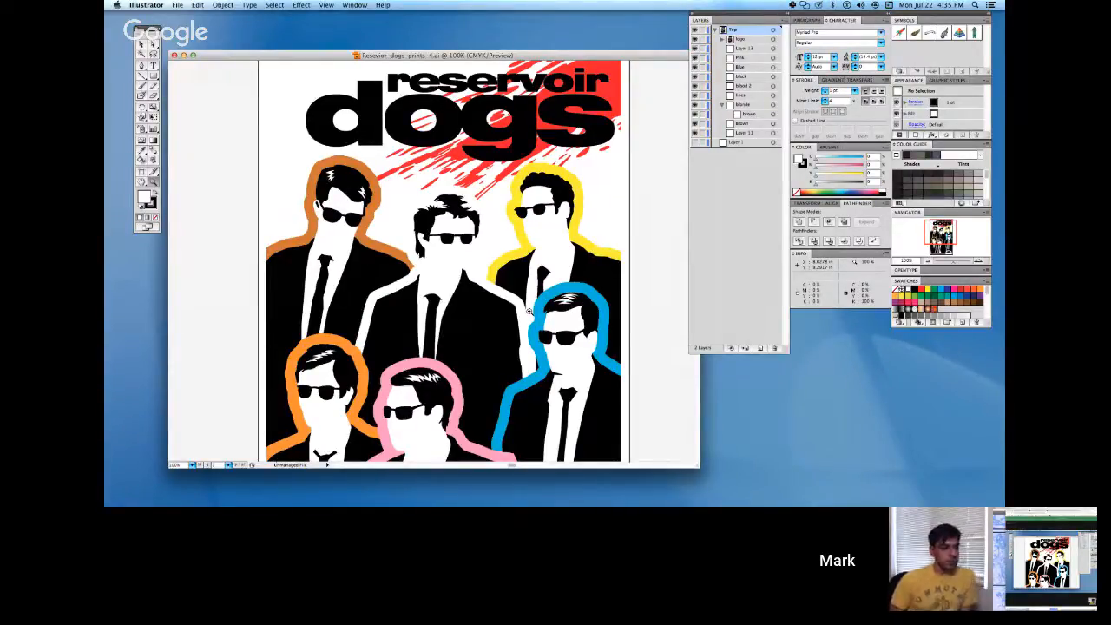
pyautogui.hotkey('ctrl', 'y')
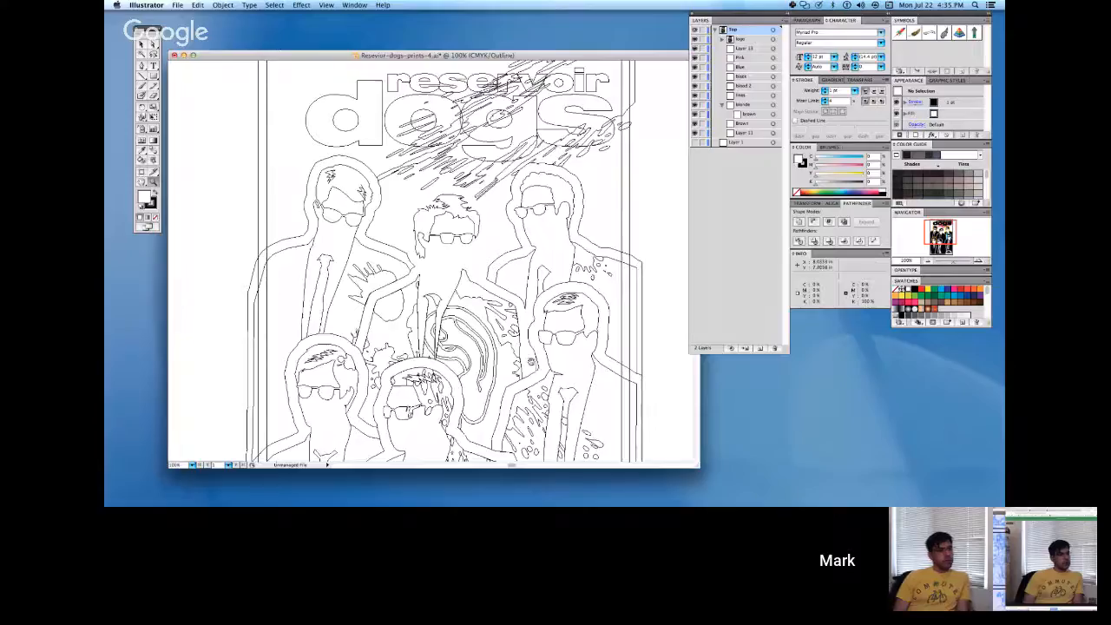
pyautogui.hotkey('ctrl', '1')
pyautogui.scroll(-5, 434, 260)
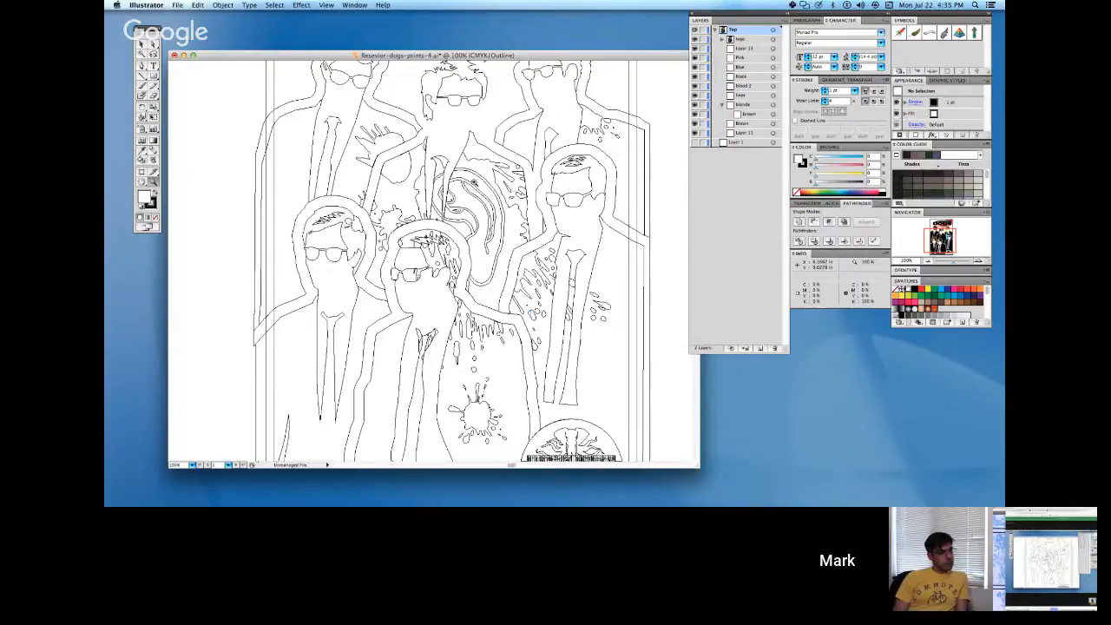
pyautogui.press('super+y')
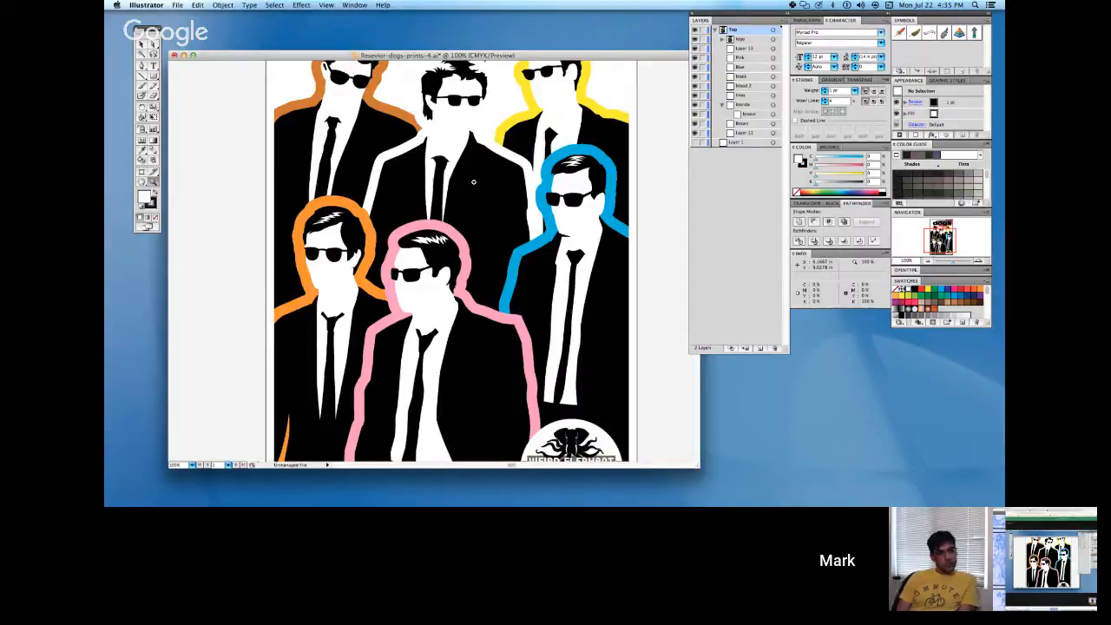
# Compare the whole poster in Outline and Preview views, looking closely at the figures' linework and the Weird Elephant logo.
pyautogui.press('super+minus')
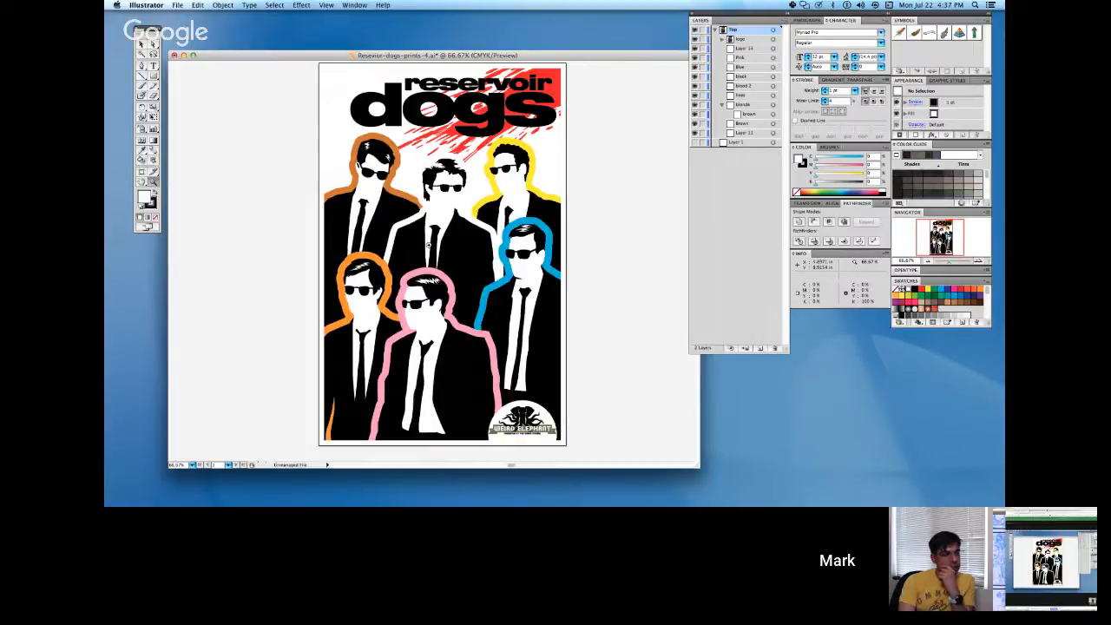
pyautogui.press('super+y')
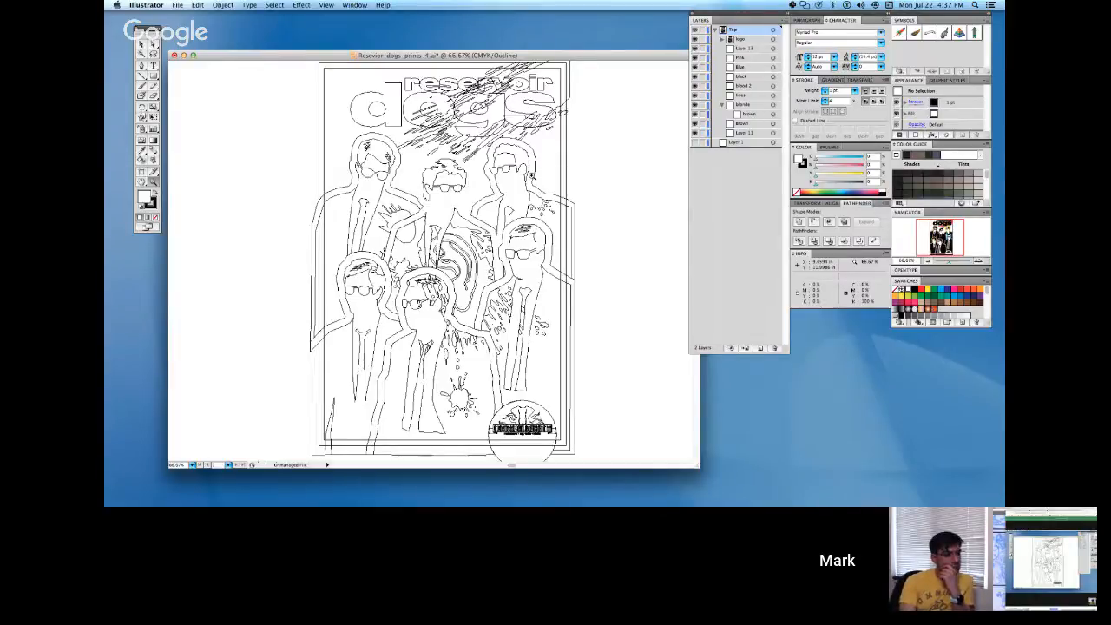
pyautogui.press('super+y')
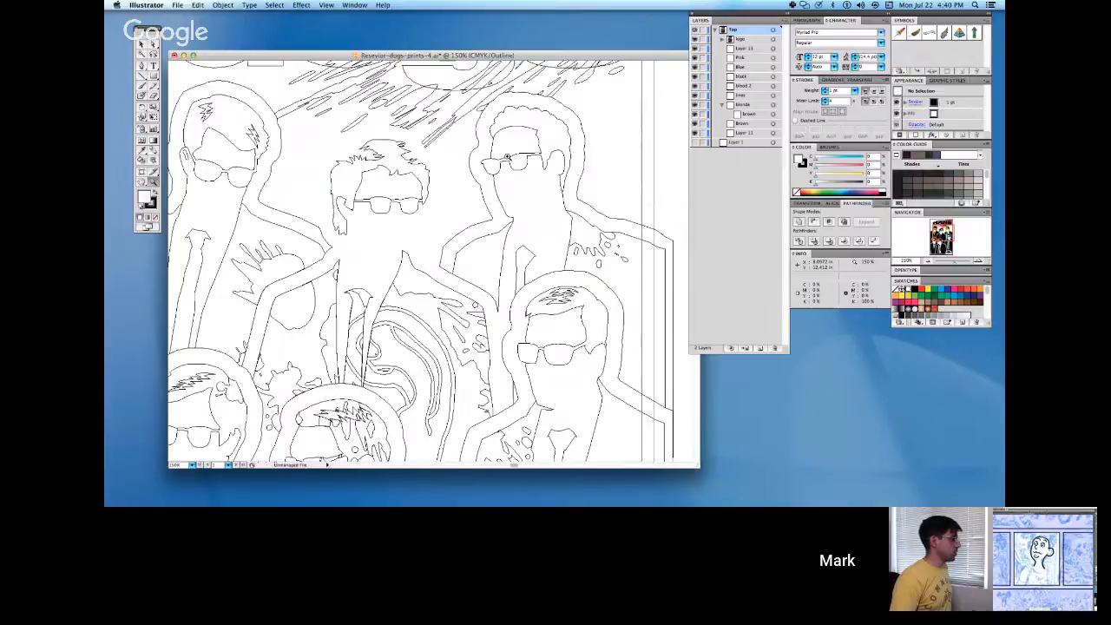
pyautogui.keyDown('alt'); pyautogui.click(367, 230); pyautogui.keyUp('alt')
pyautogui.keyDown('alt'); pyautogui.click(517, 320); pyautogui.keyUp('alt')
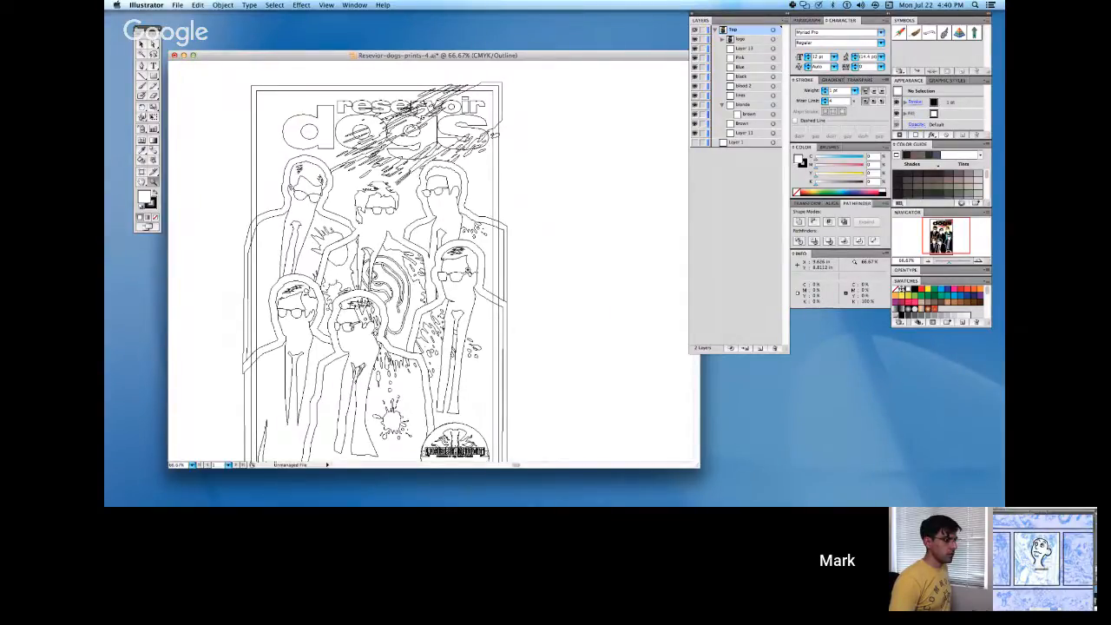
pyautogui.press('super+y')
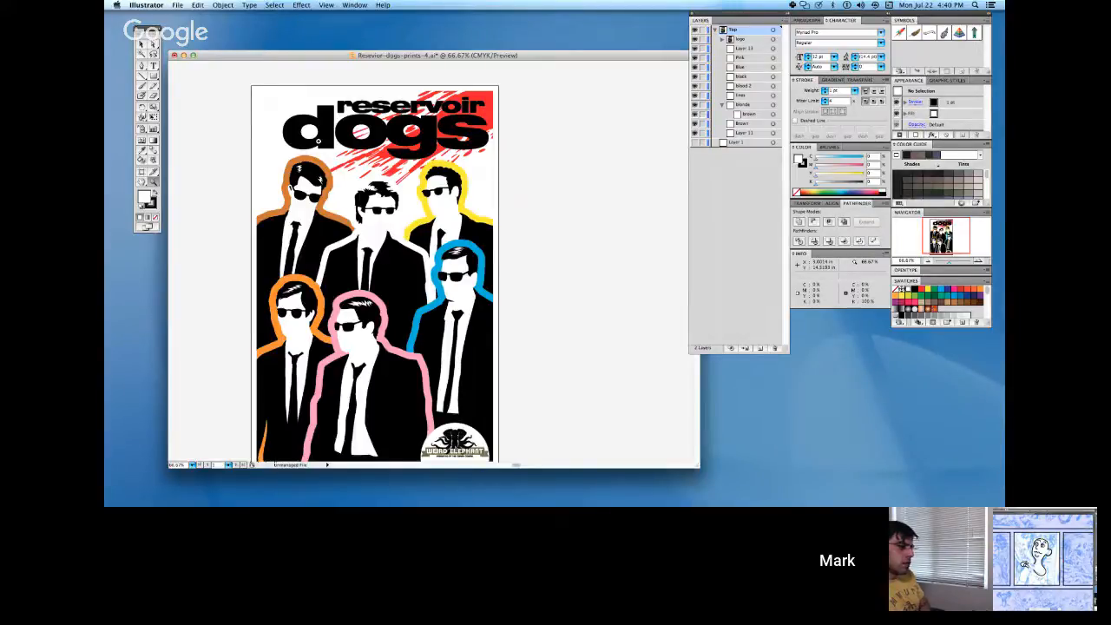
pyautogui.click(465, 447)
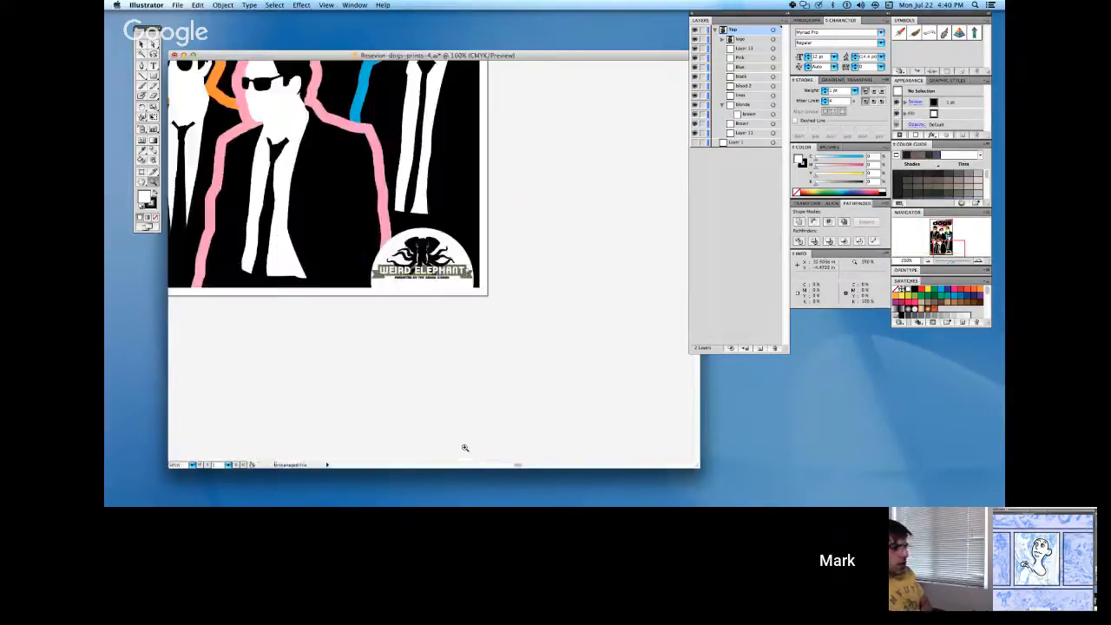
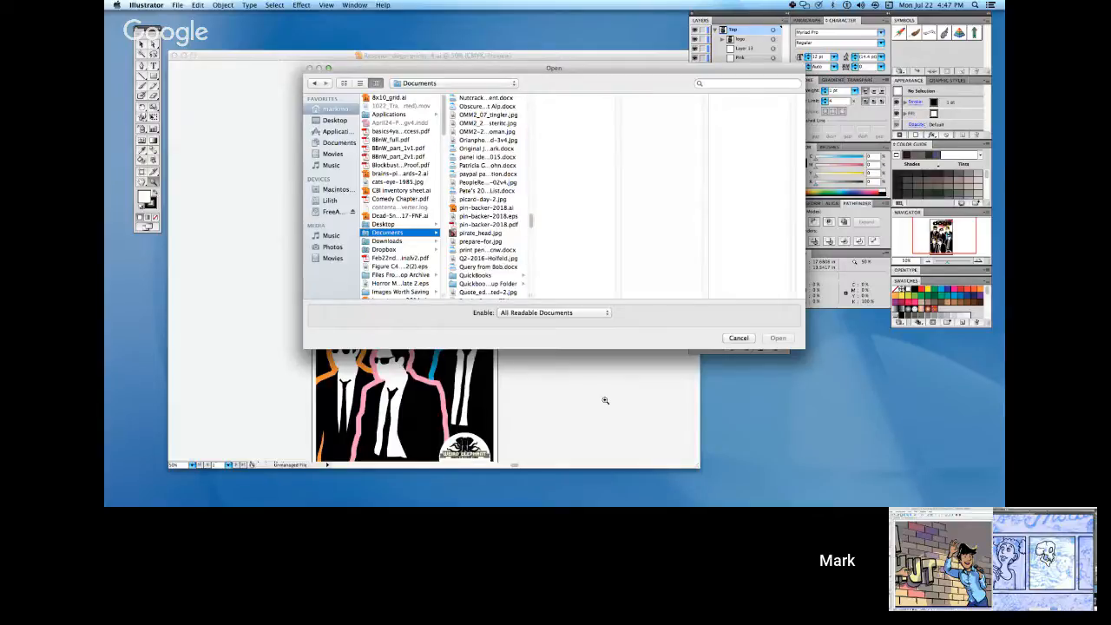
# Dismiss the Open dialog without opening a file and toggle the panels around the Reservoir Dogs poster.
pyautogui.click(739, 338)
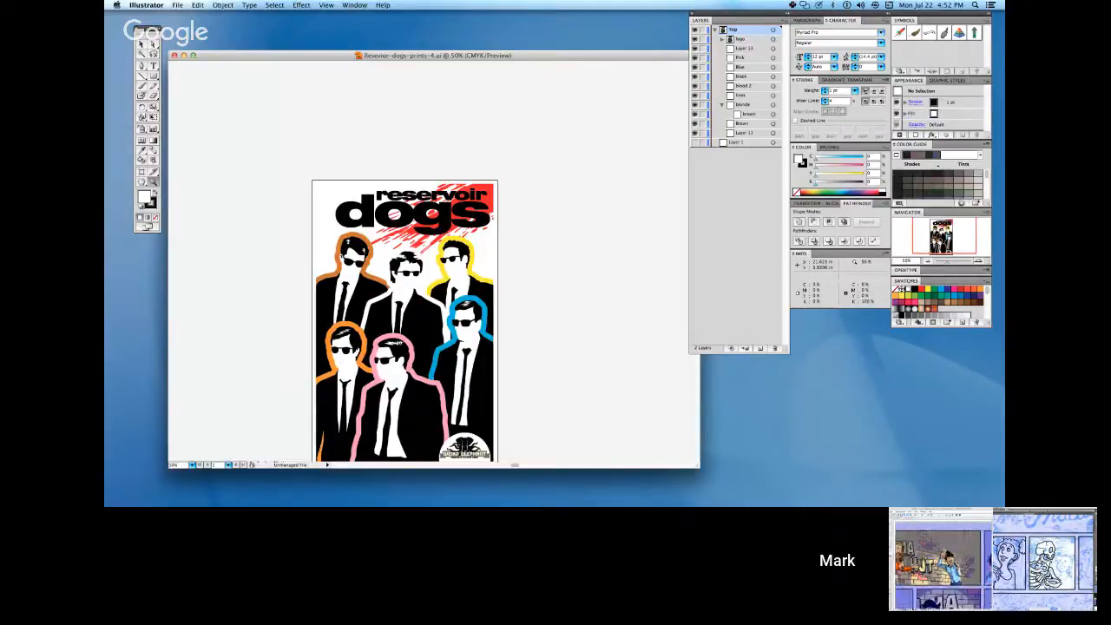
pyautogui.press('Tab')
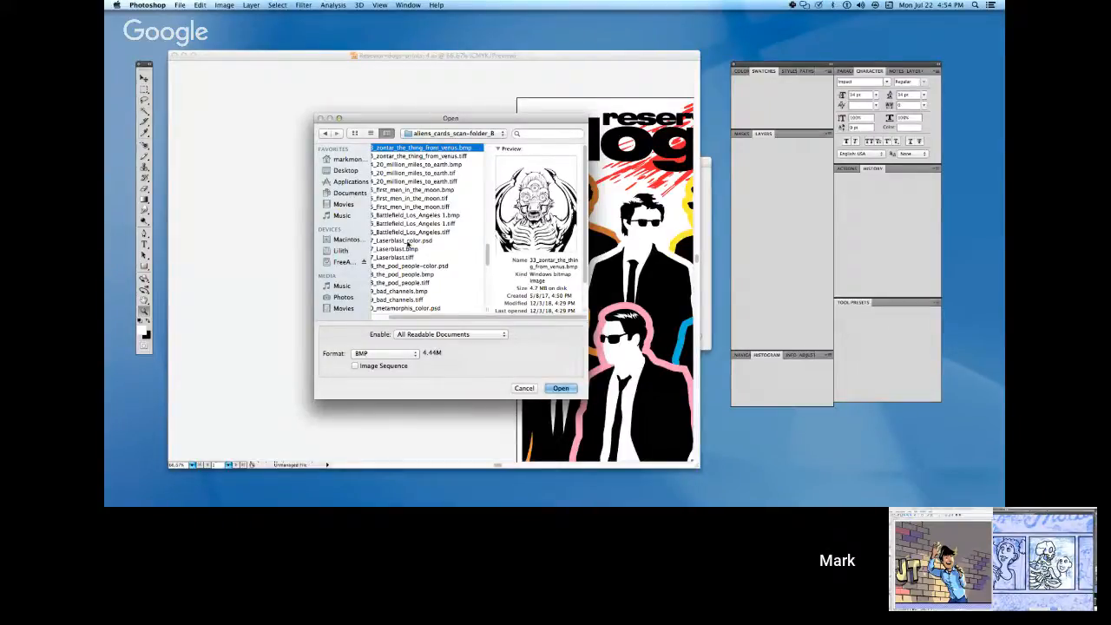
# Switch to Photoshop's Open dialog and preview the alien card scans one by one, going backward from the Zontar files to 26_critters.bmp and earlier.
pyautogui.press('Up')
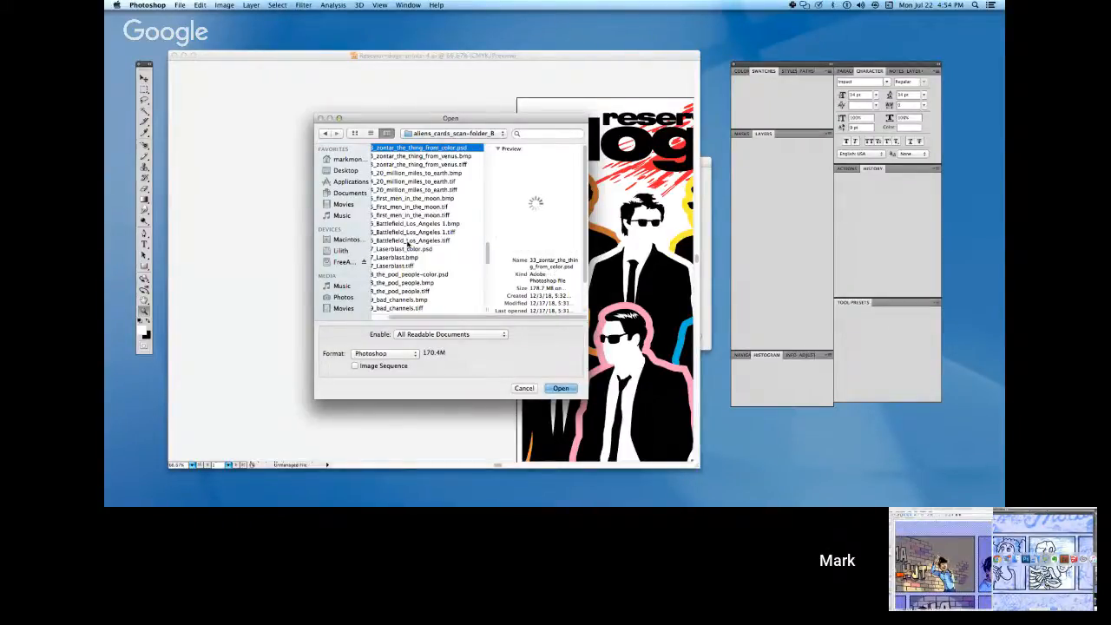
pyautogui.press('Up')
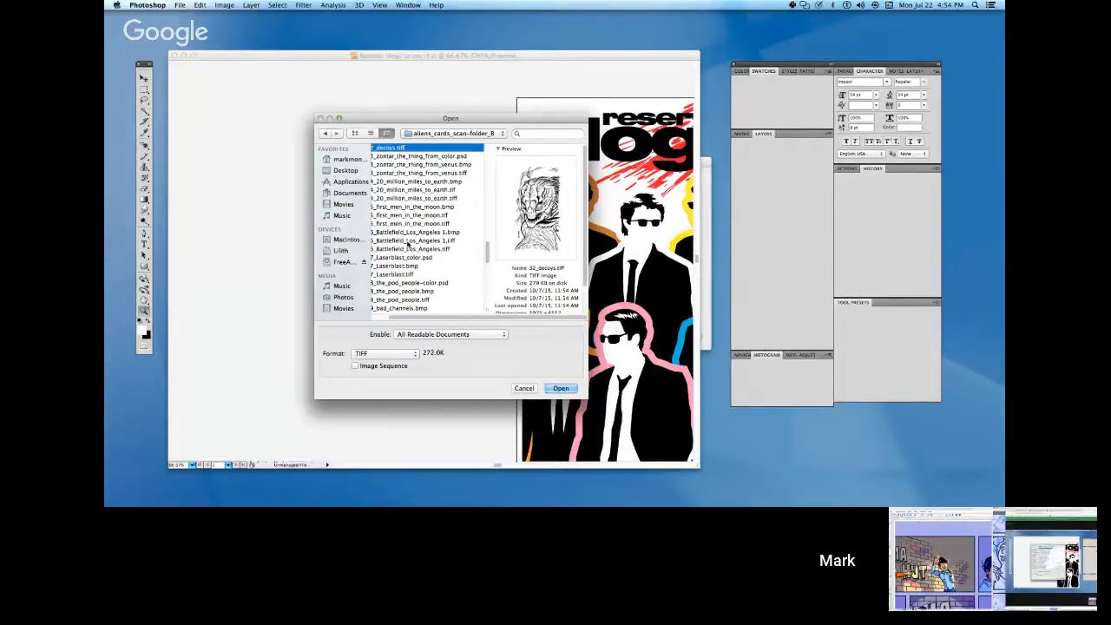
pyautogui.press('Up')
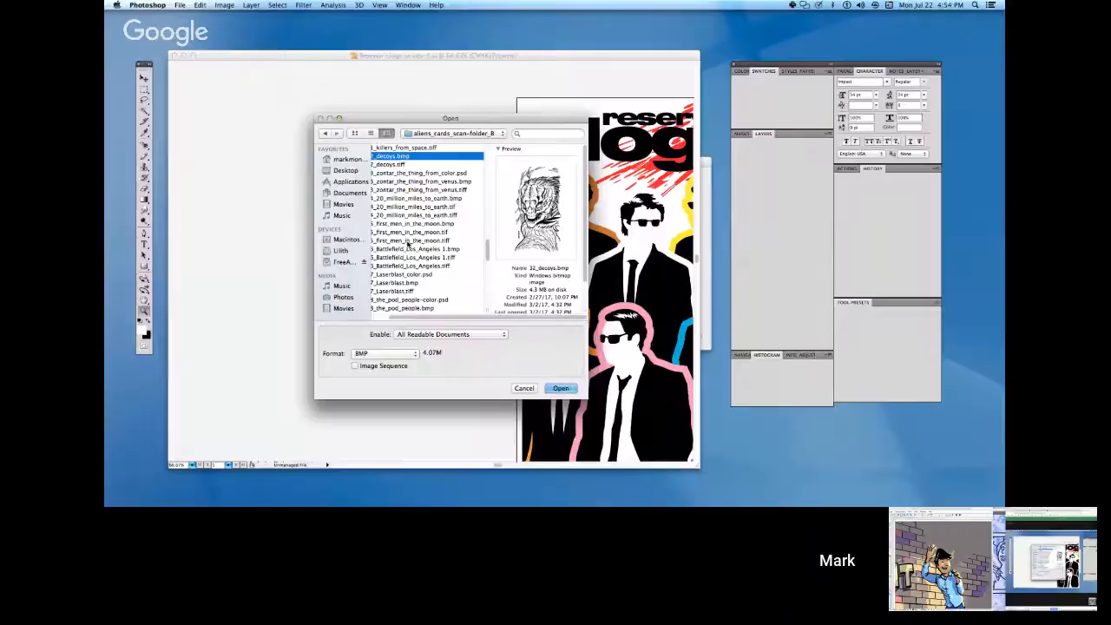
pyautogui.press('Down')
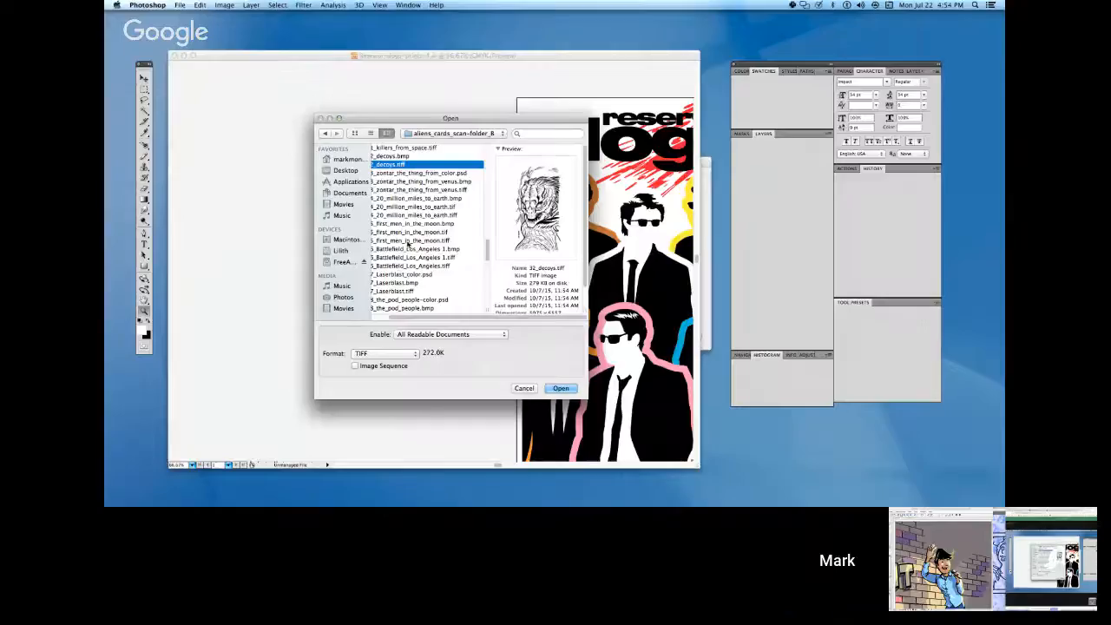
pyautogui.press('Up')
pyautogui.press('Up')
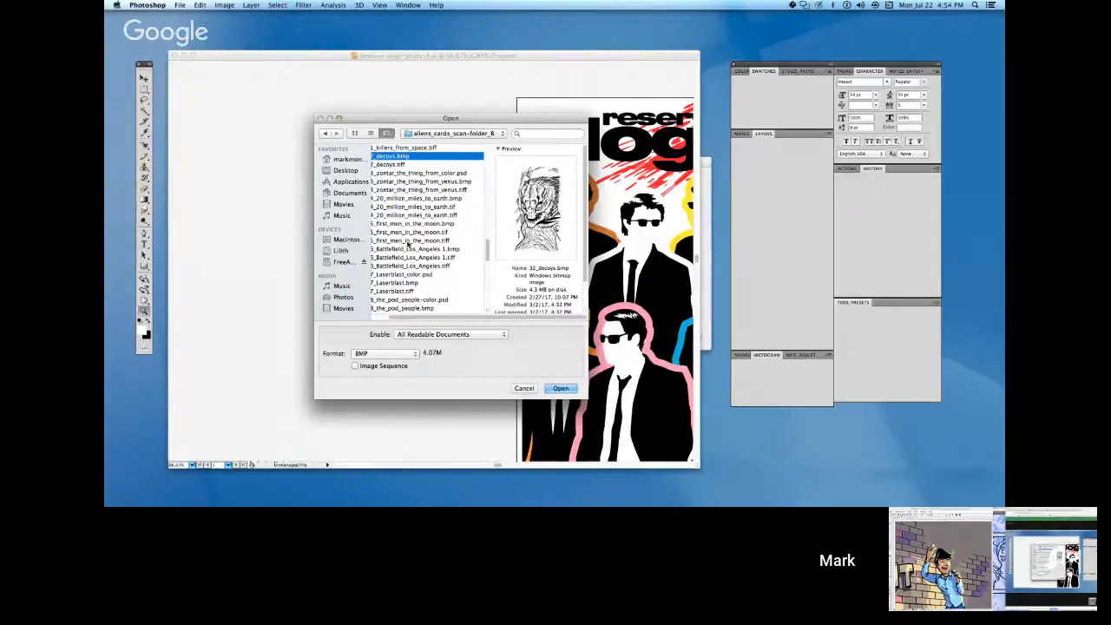
pyautogui.press('Up')
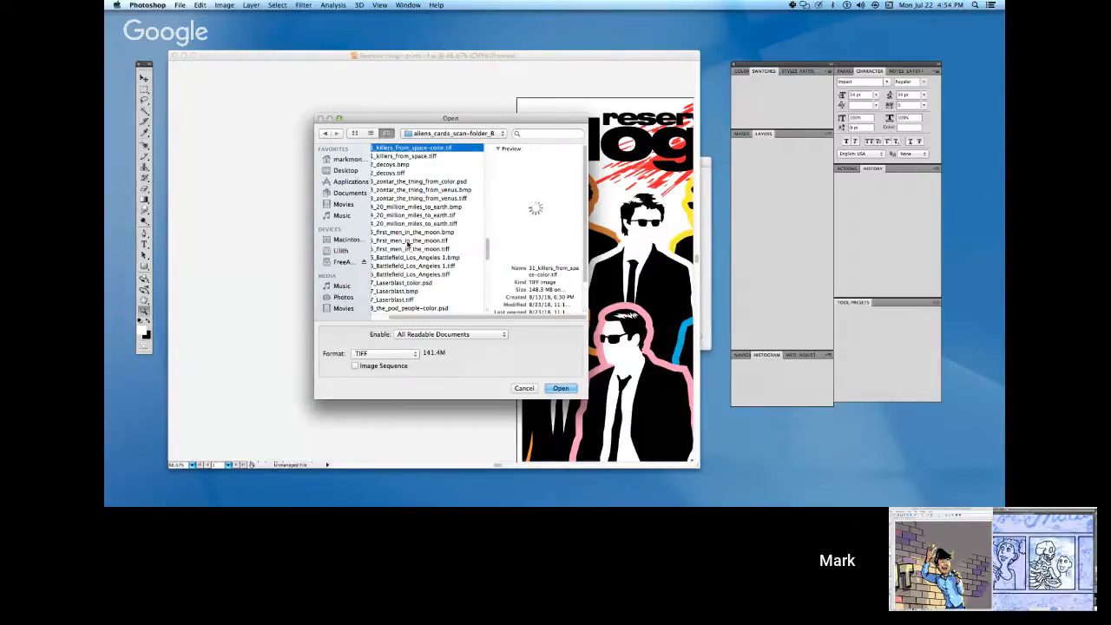
pyautogui.press('Down')
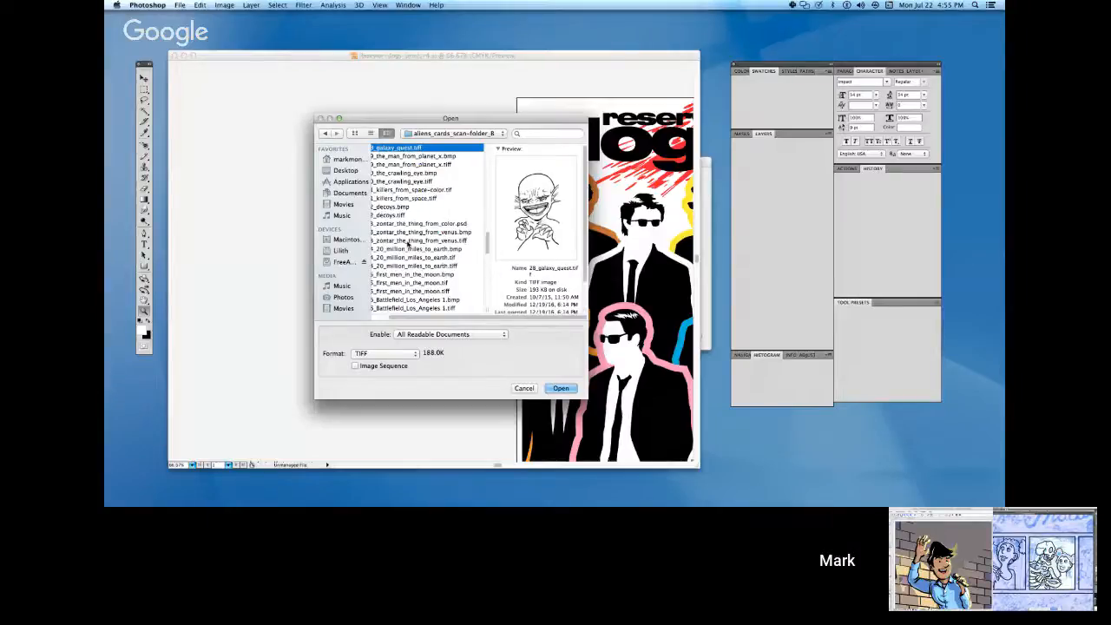
pyautogui.press('Up')
pyautogui.press('Up')
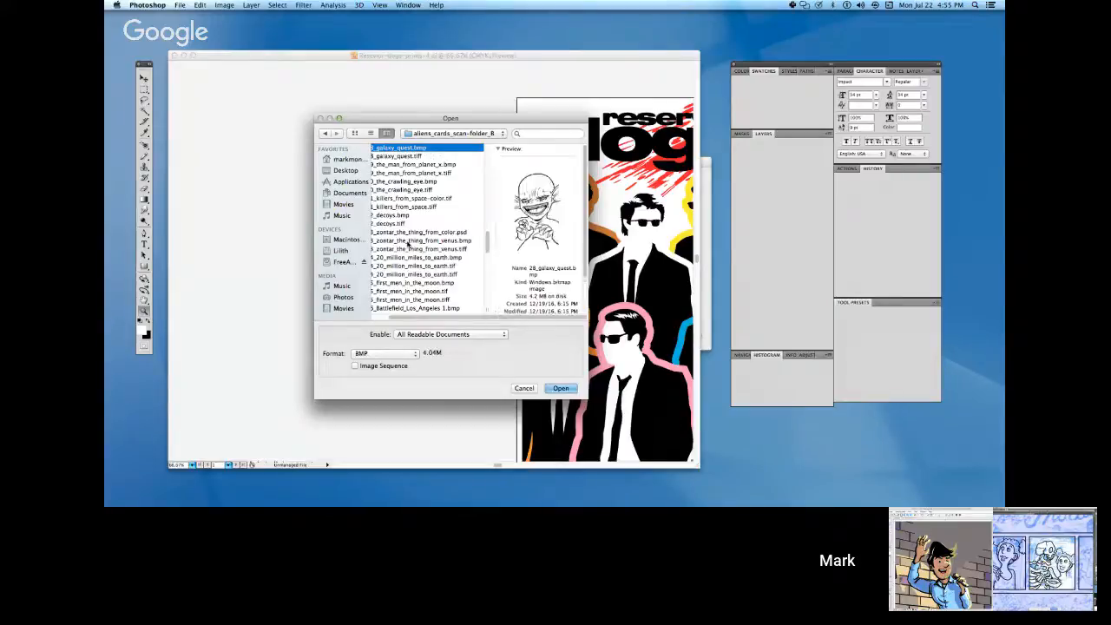
pyautogui.press('Up')
pyautogui.press('Up')
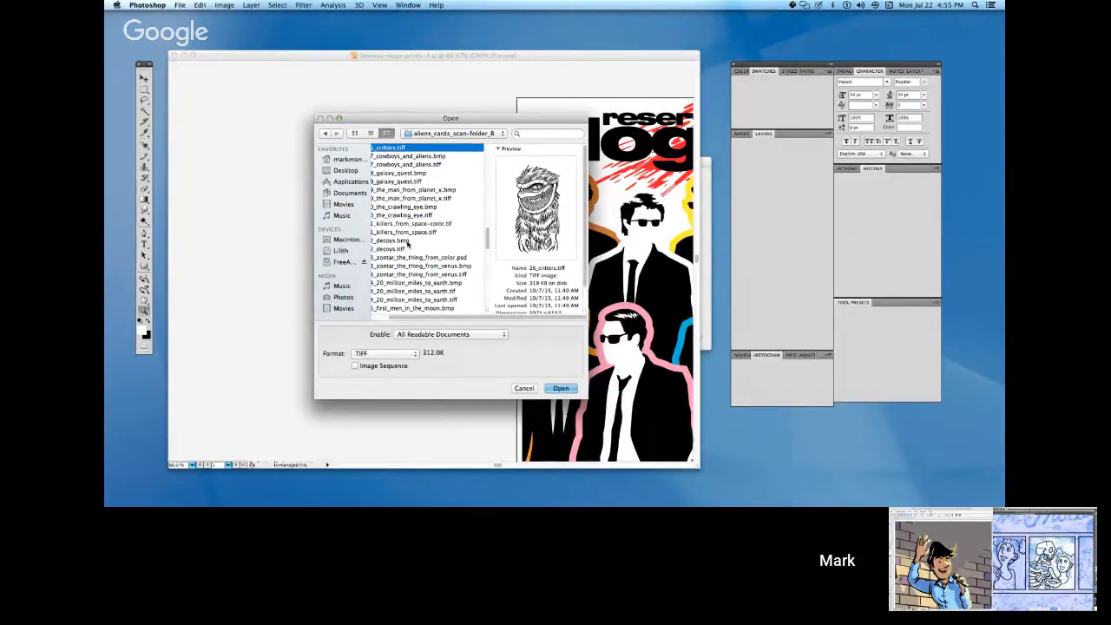
pyautogui.press('Up')
pyautogui.press('Up')
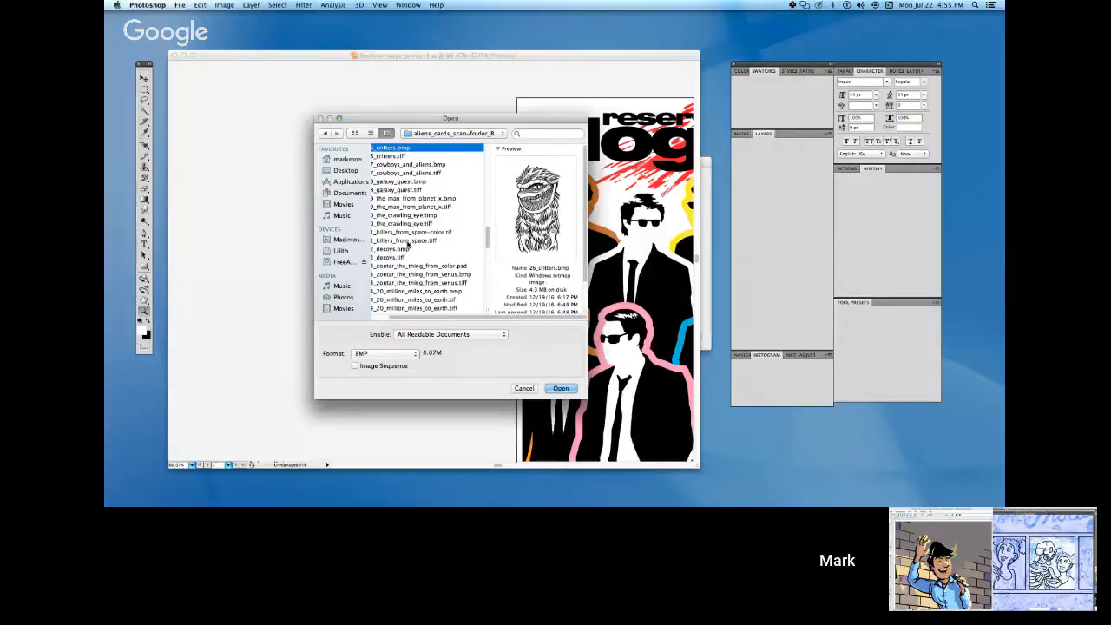
pyautogui.press('Up')
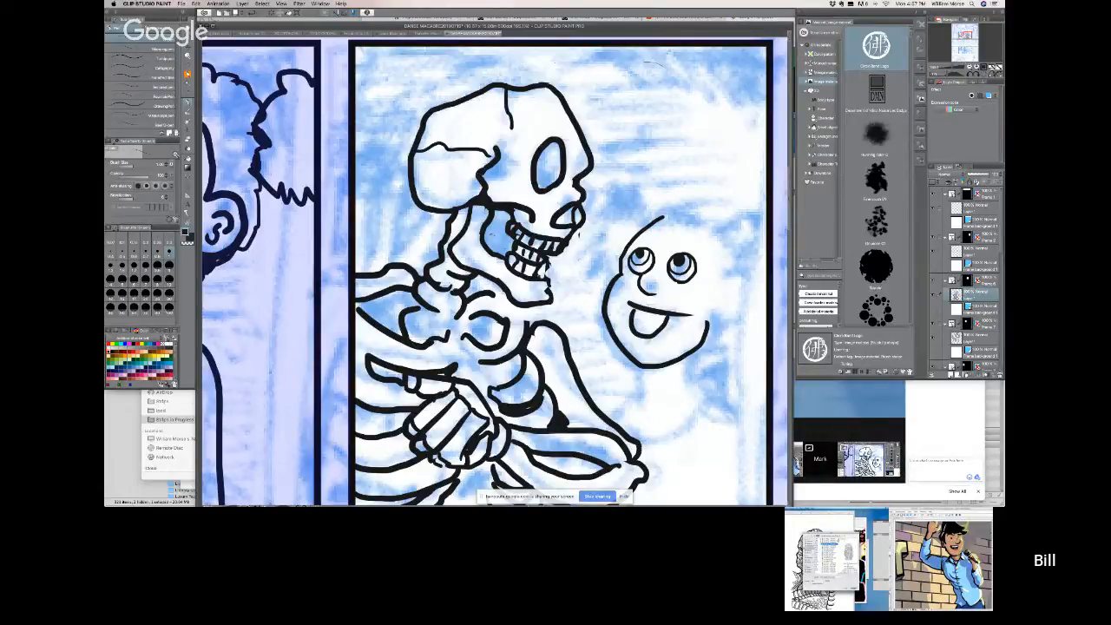
# Ink the side of the face beside the skeleton, and paint a glow highlight on the comedian's microphone-arm sleeve.
pyautogui.moveTo(607, 292)
pyautogui.mouseDown()
pyautogui.moveTo(601, 259)
pyautogui.moveTo(621, 245)
pyautogui.moveTo(622, 255)
pyautogui.mouseUp()
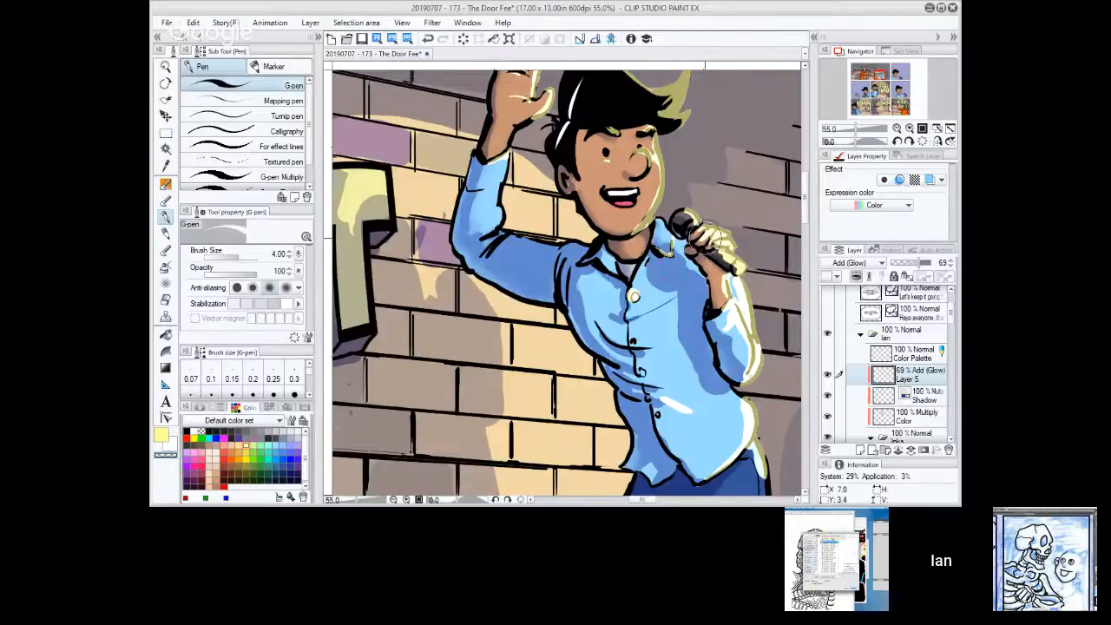
pyautogui.moveTo(734, 278); pyautogui.dragTo(736, 294)
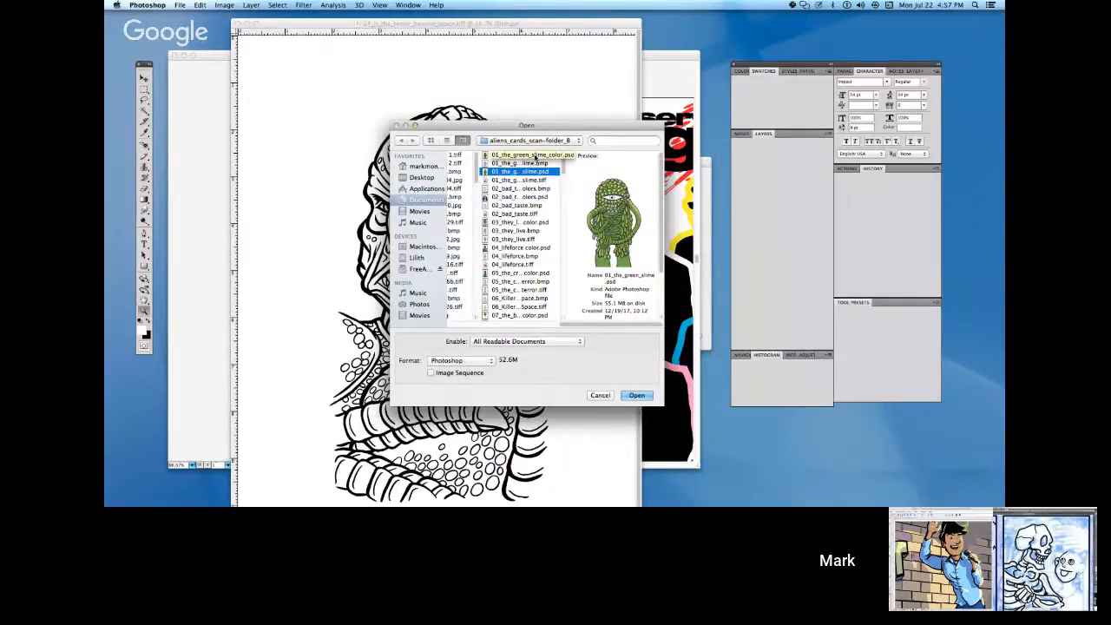
# Preview the alien card scans in order from the 01_the_green_slime files through the 04_lifeforce files and beyond.
pyautogui.press('Down')
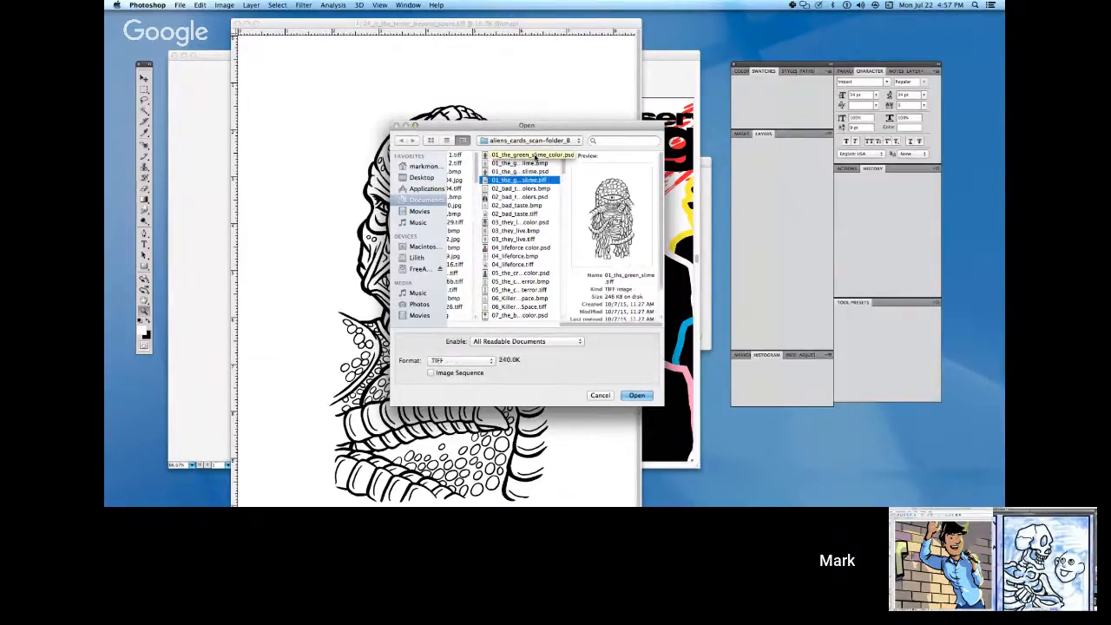
pyautogui.press('Down')
pyautogui.press('Down')
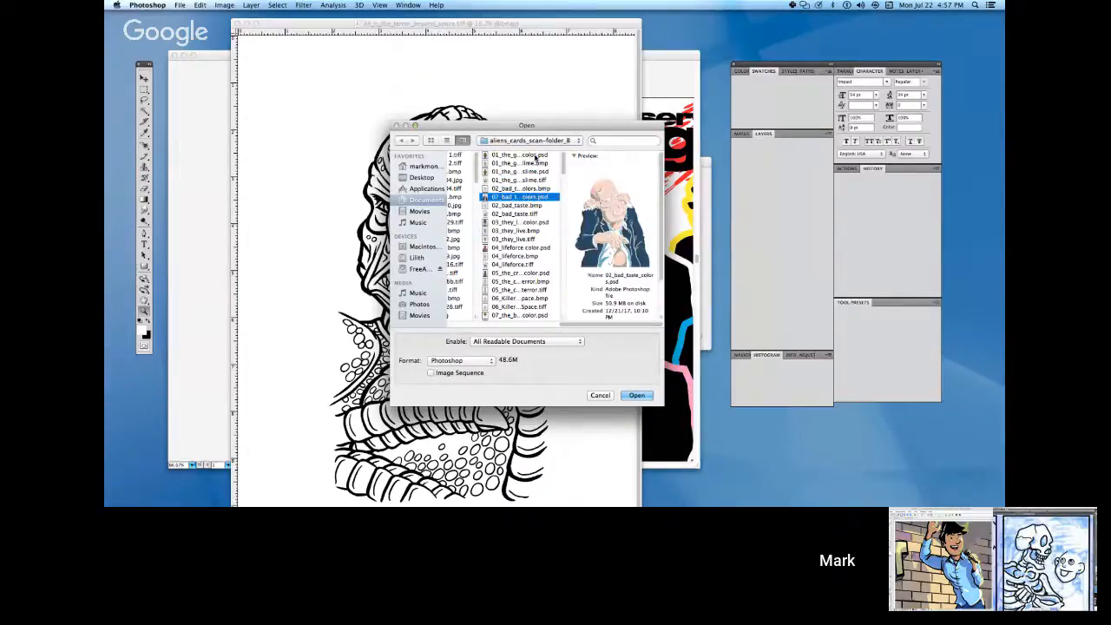
pyautogui.press('Down')
pyautogui.press('Down')
pyautogui.press('Down')
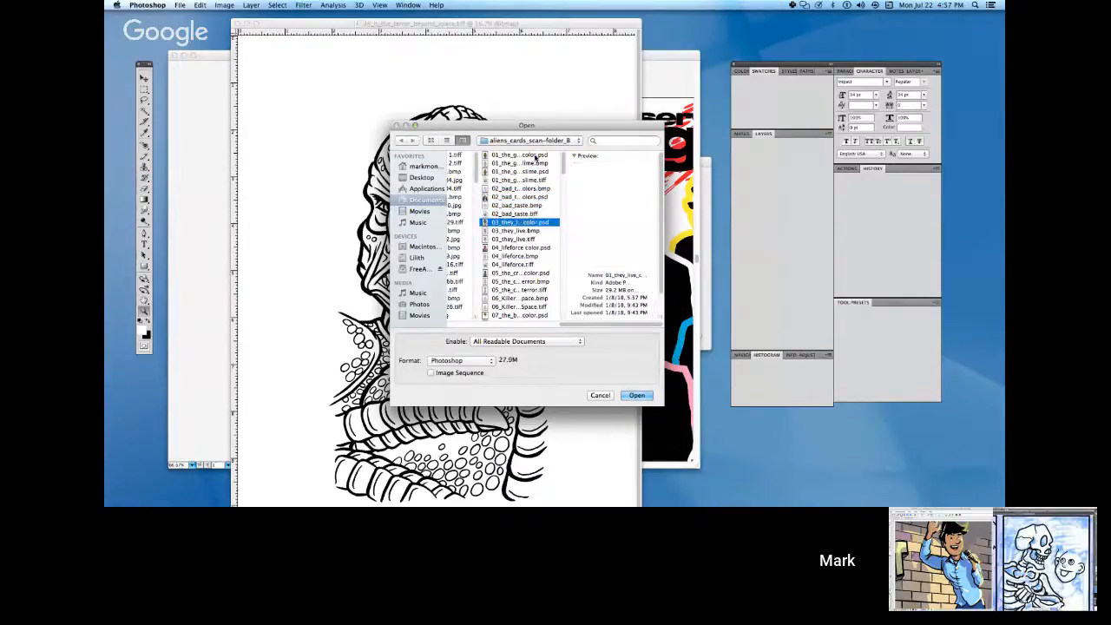
pyautogui.press('Down')
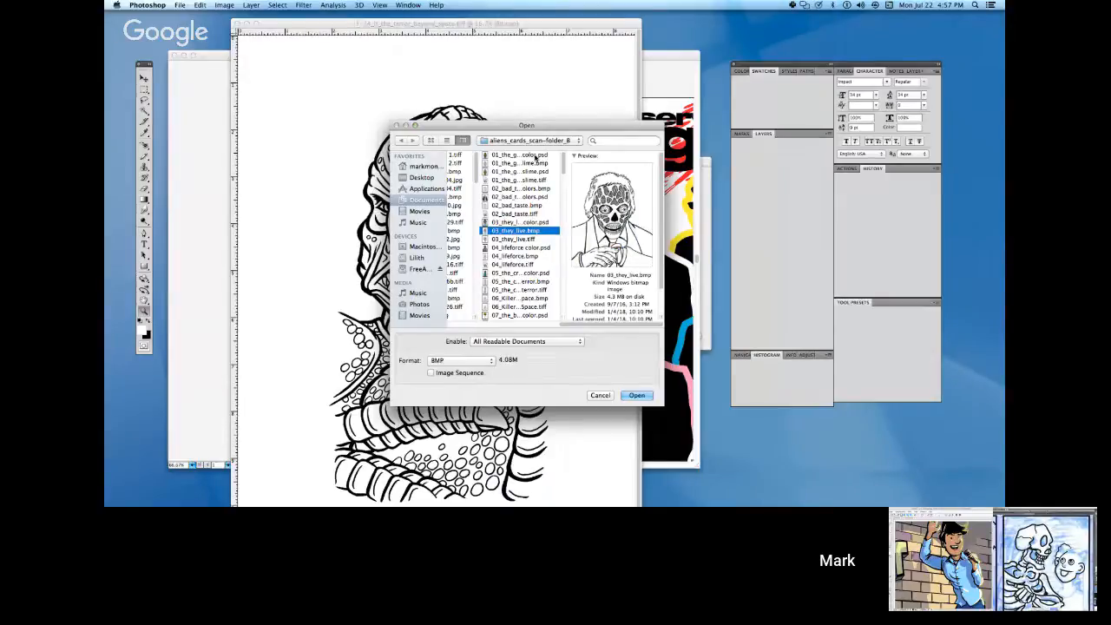
pyautogui.press('Down')
pyautogui.press('Down')
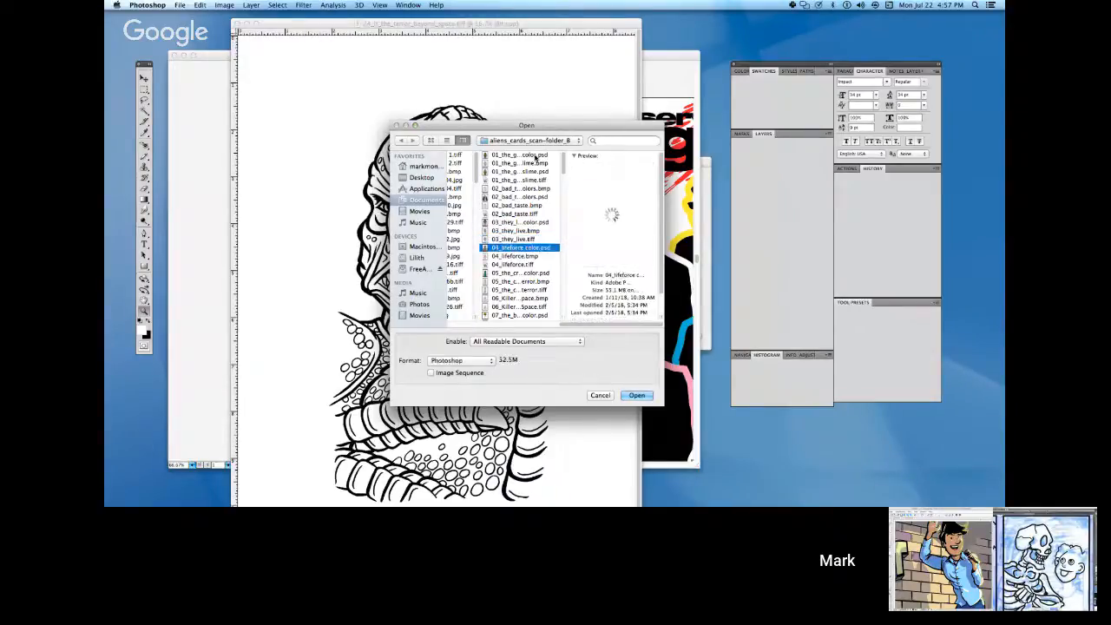
pyautogui.press('Down')
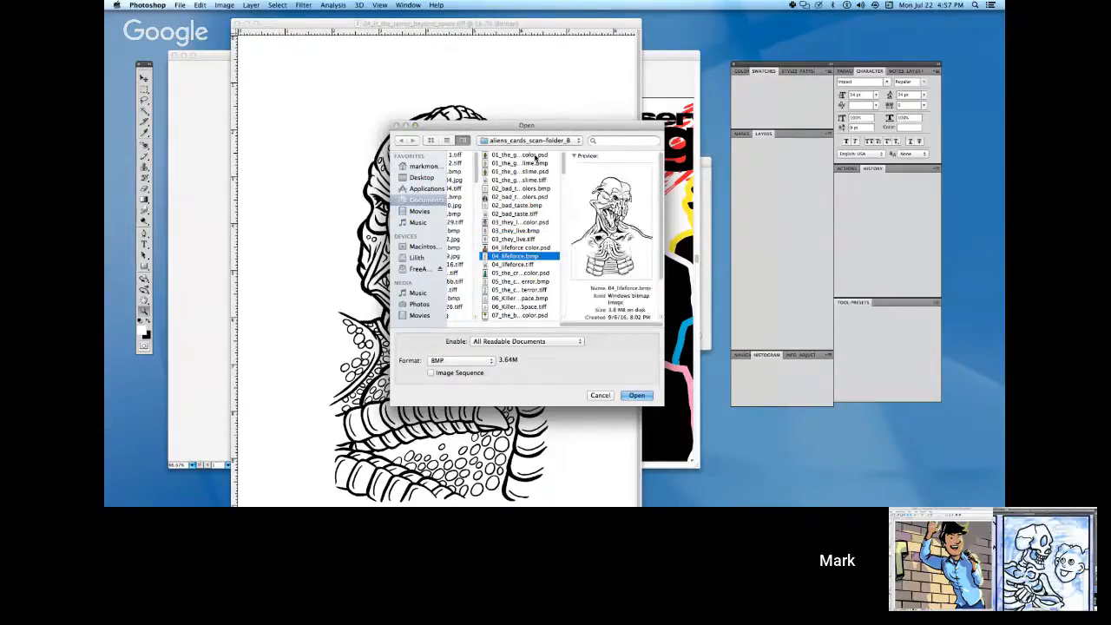
pyautogui.press('Down')
pyautogui.press('Down')
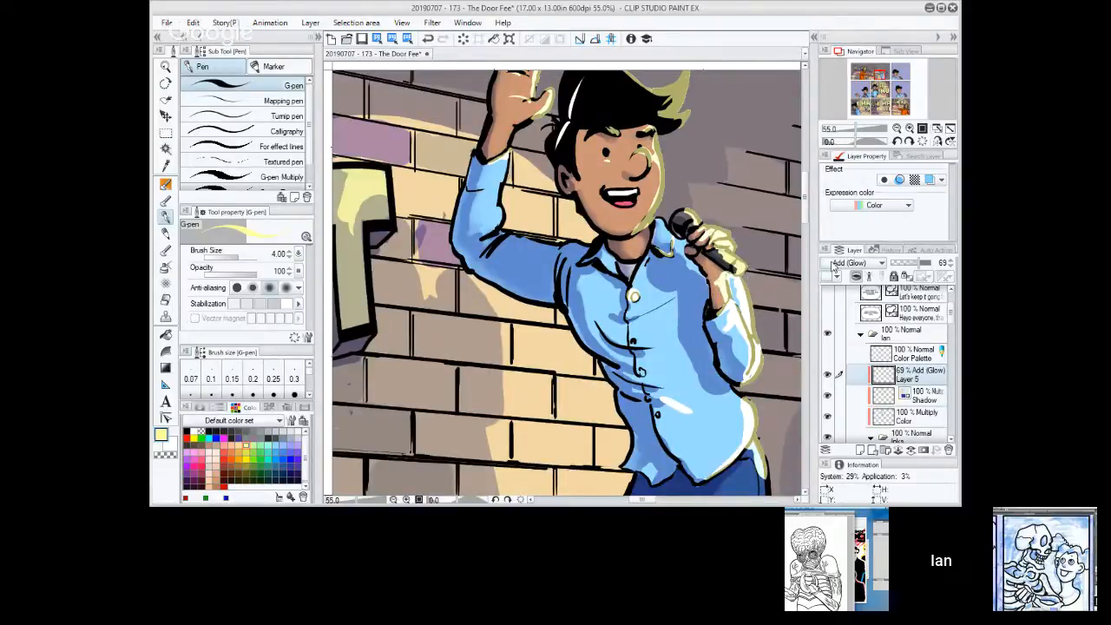
pyautogui.press('c')
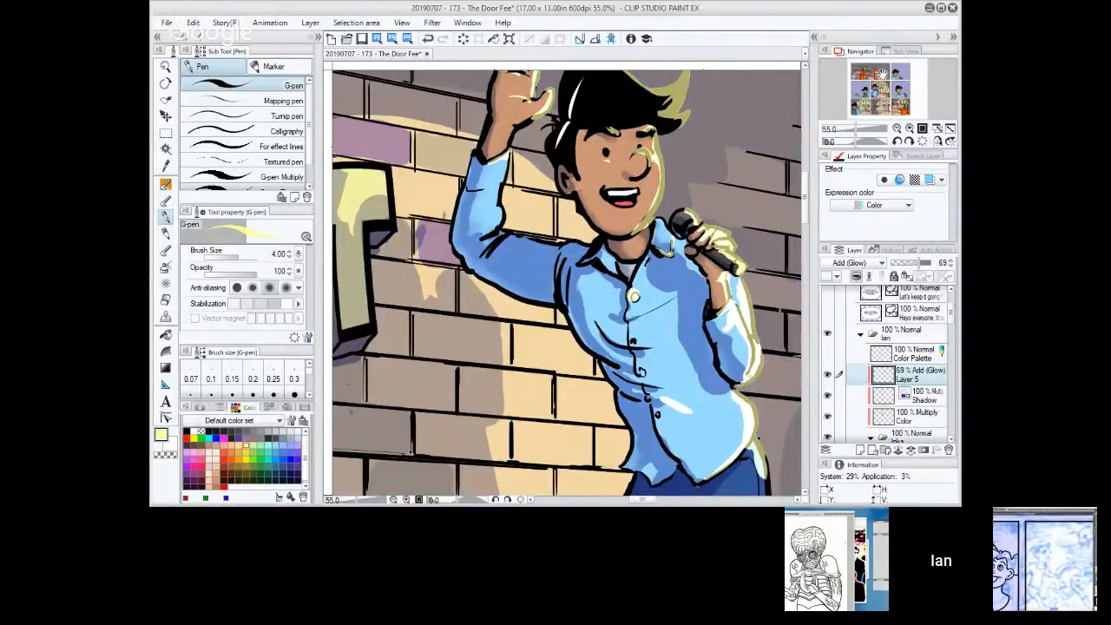
pyautogui.moveTo(879, 73); pyautogui.dragTo(878, 75)
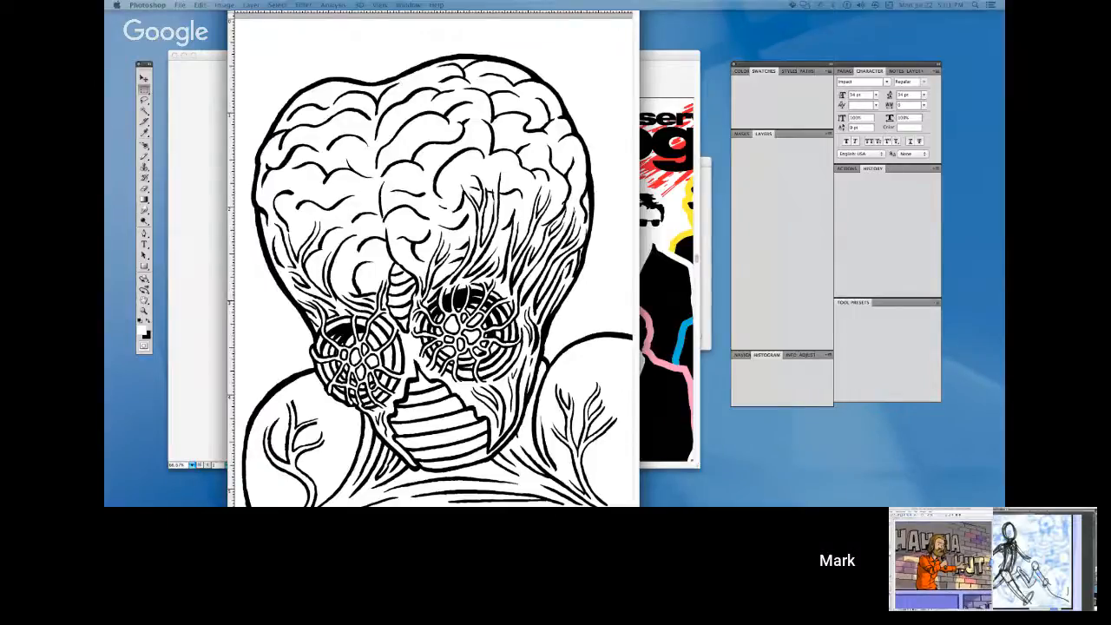
# Hide and show the panels repeatedly to view the exposed-brain alien line art with and without them.
pyautogui.press('Tab')
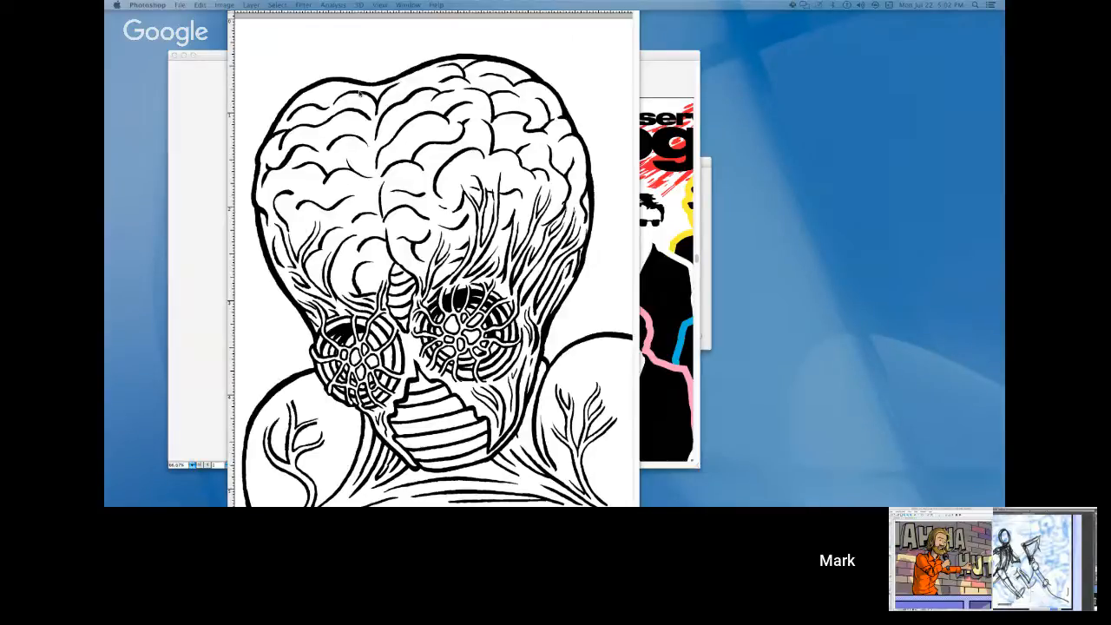
pyautogui.press('Tab')
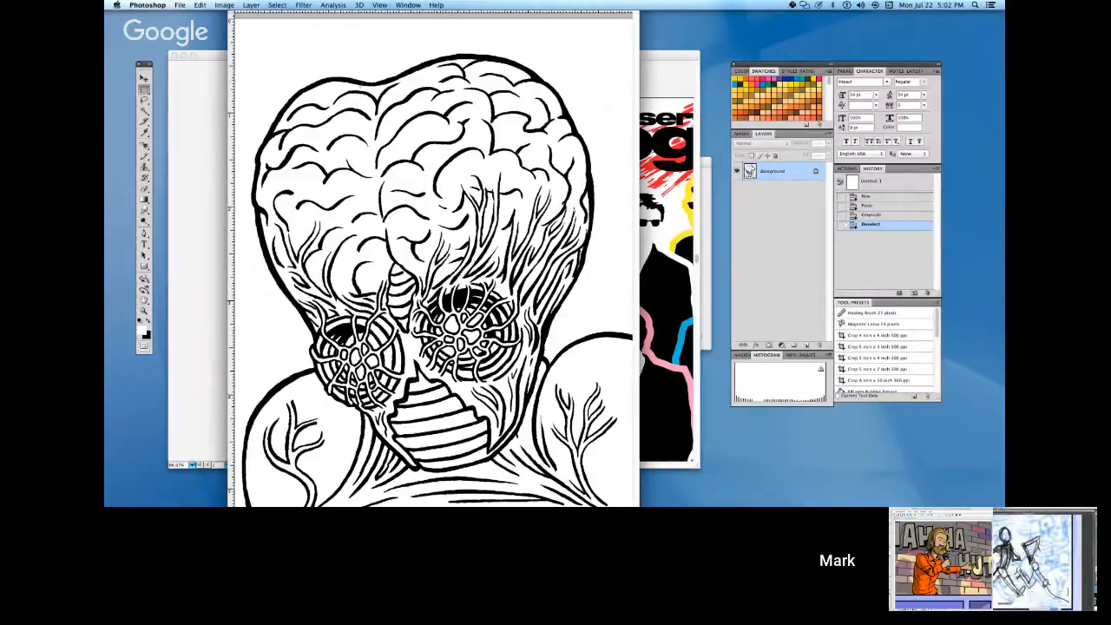
pyautogui.press('Tab')
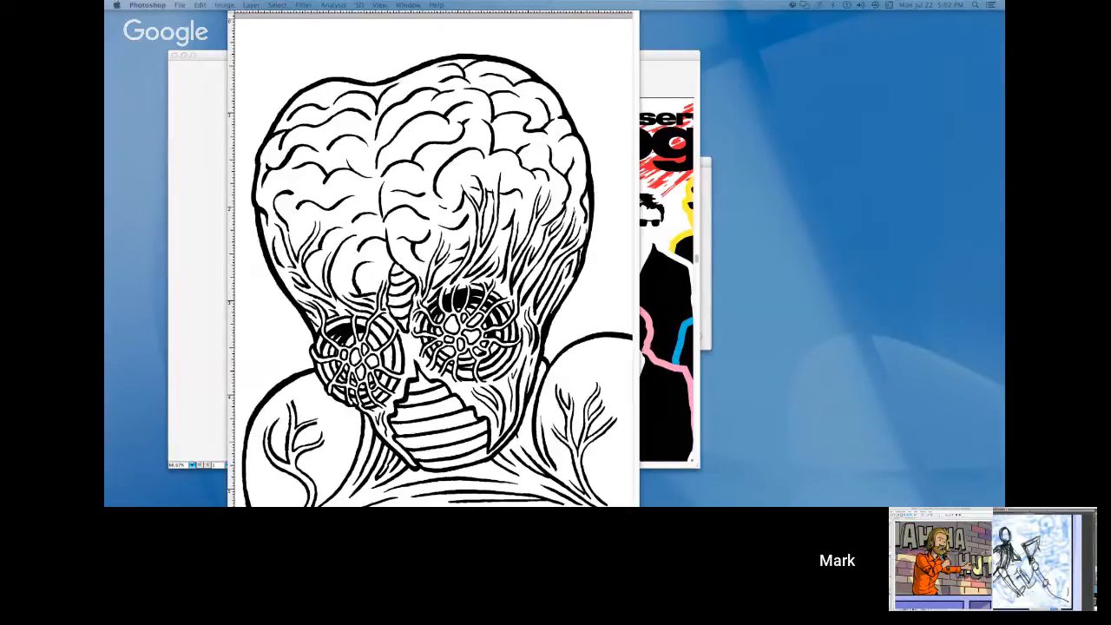
pyautogui.press('Tab')
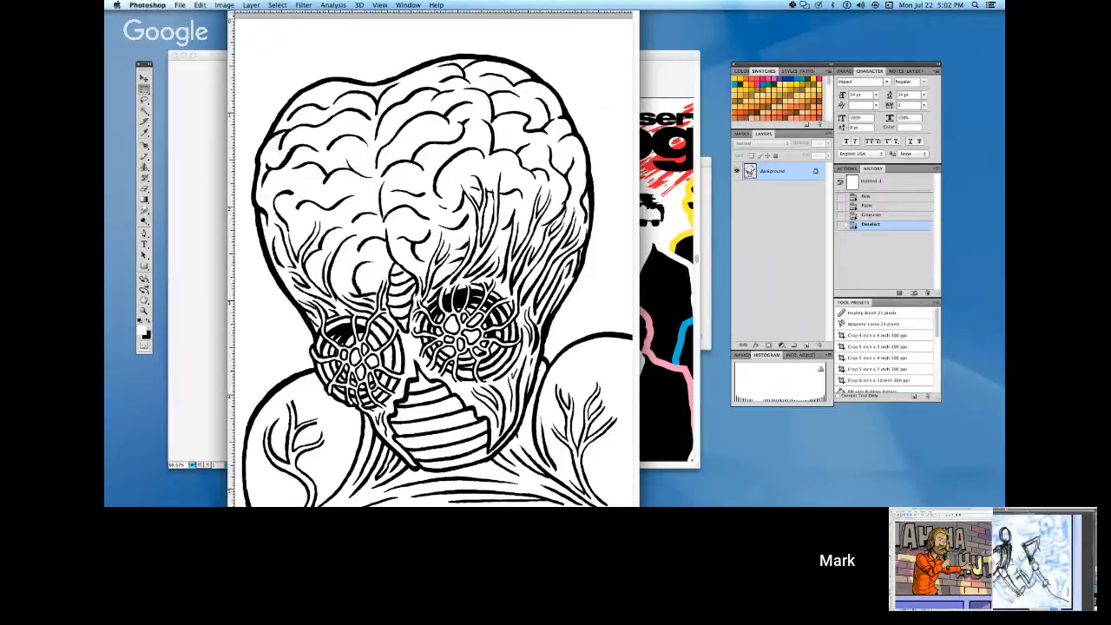
pyautogui.press('Tab')
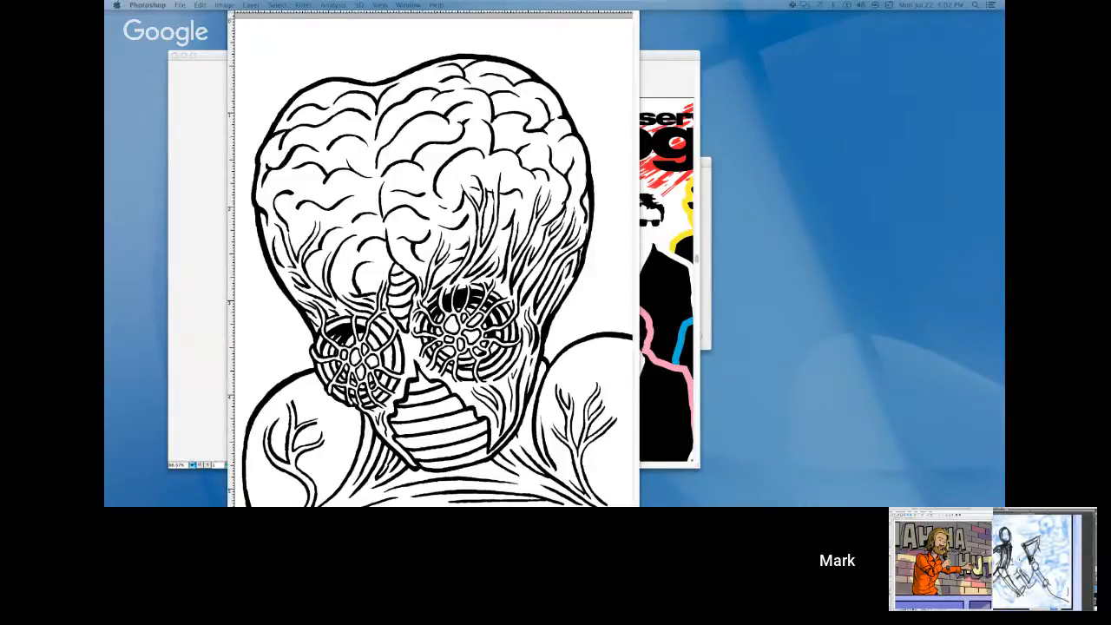
pyautogui.press('Tab')
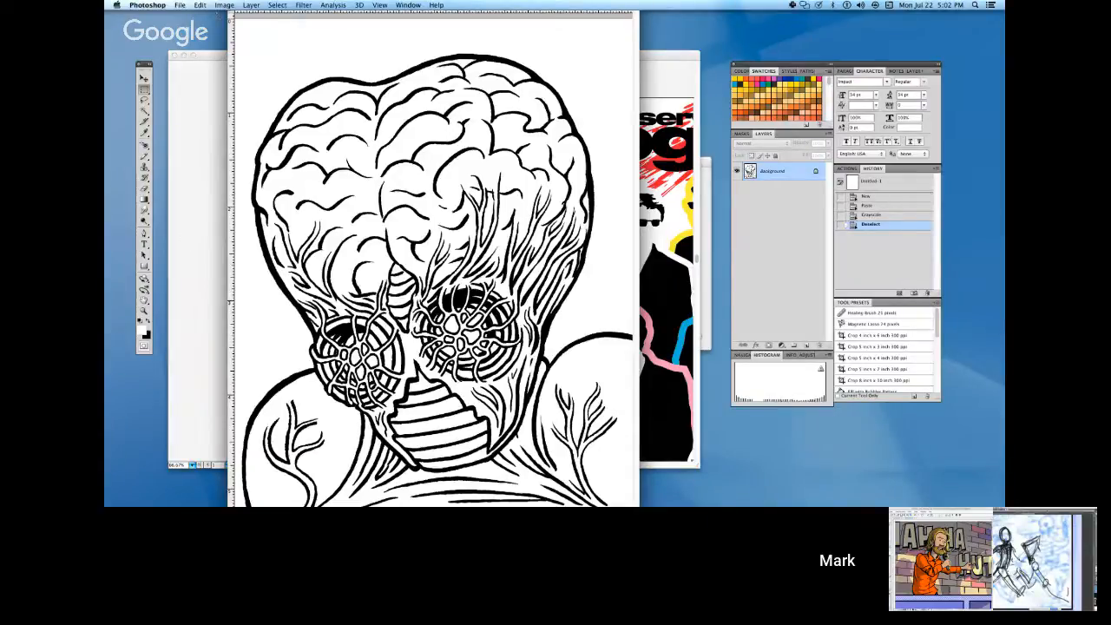
# Save the exposed-brain alien line art as a JPEG named this-island-template in the Enamel Pin Project folder.
pyautogui.click(224, 7)
pyautogui.moveTo(249, 20)
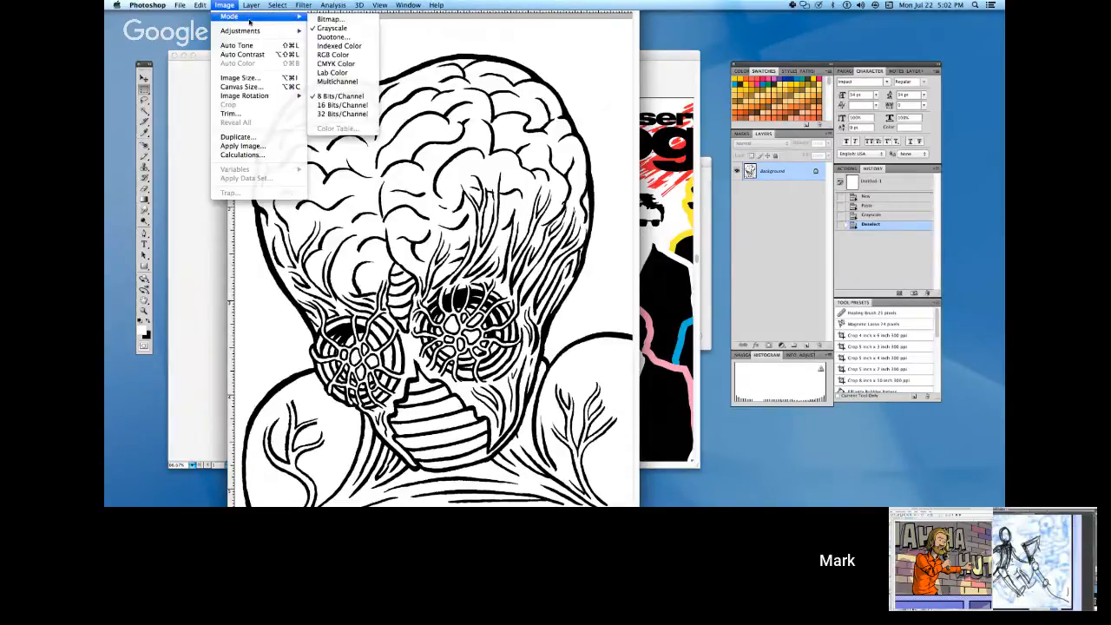
pyautogui.moveTo(200, 6)
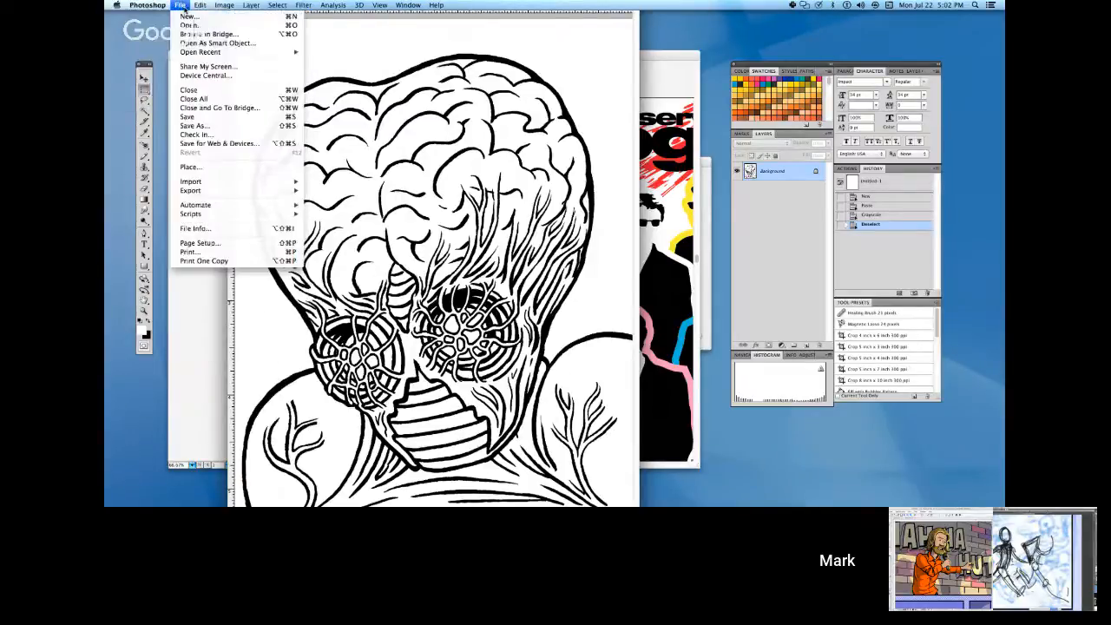
pyautogui.click(203, 126)
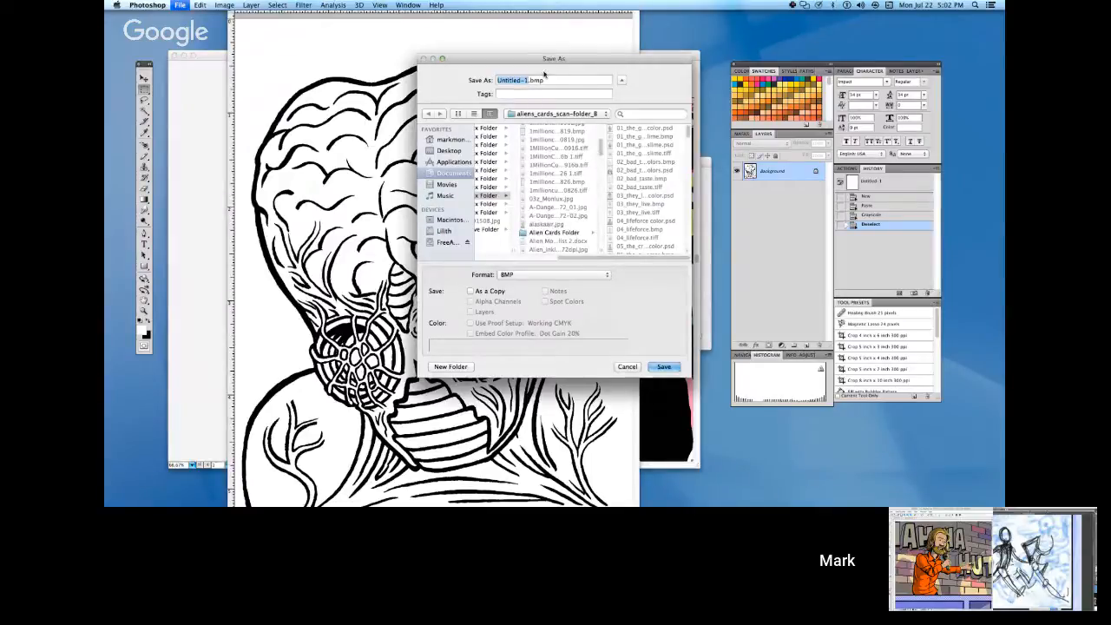
pyautogui.write('this-island')
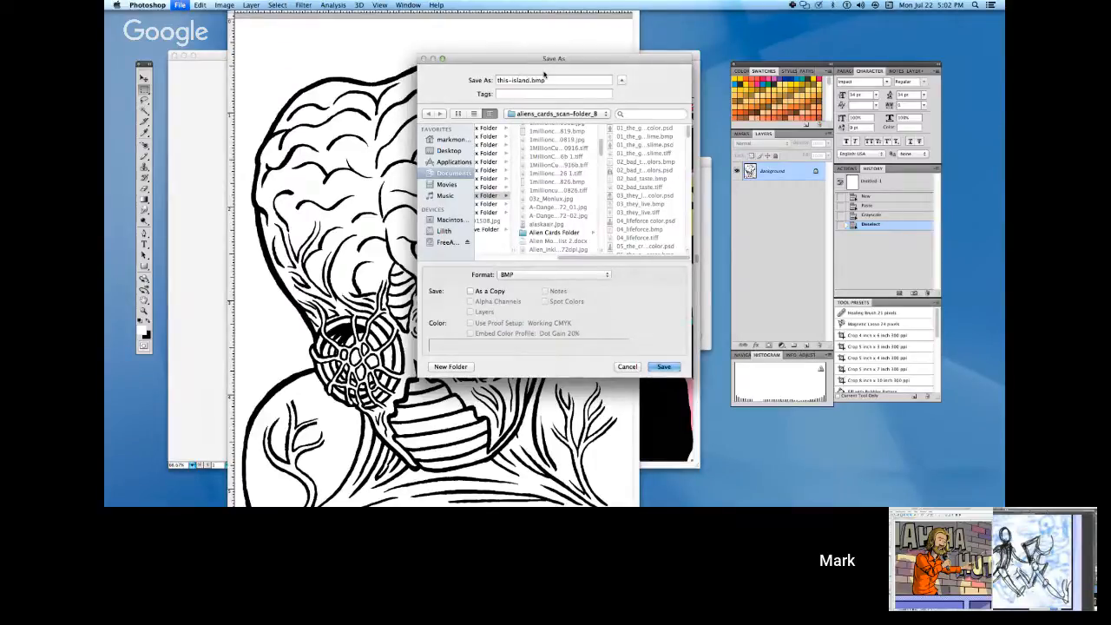
pyautogui.write('-template')
pyautogui.click(585, 117)
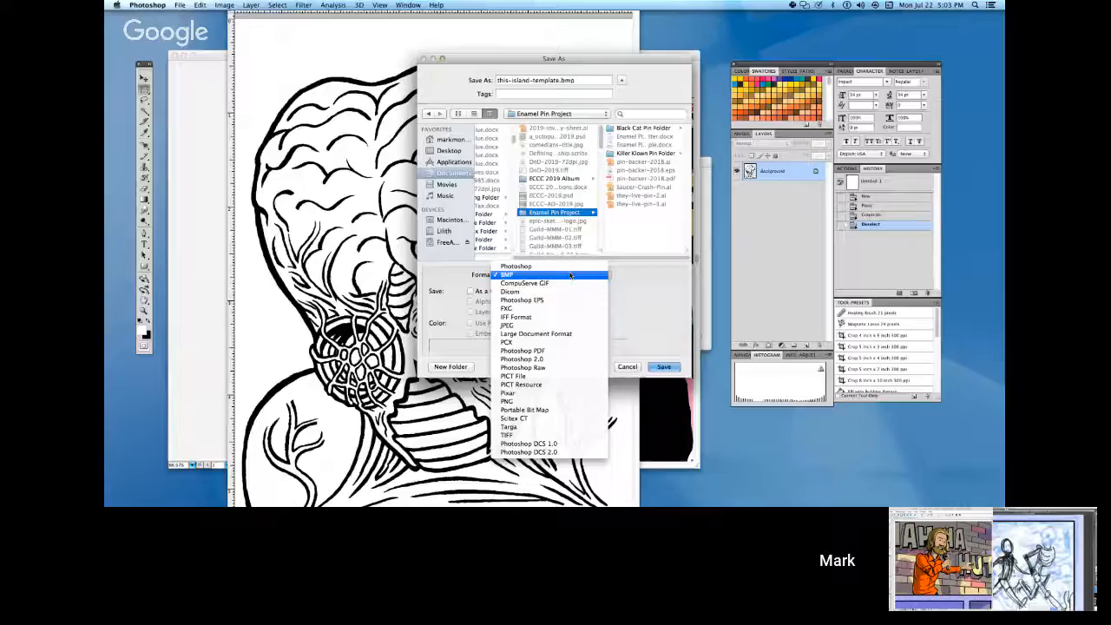
pyautogui.click(557, 325)
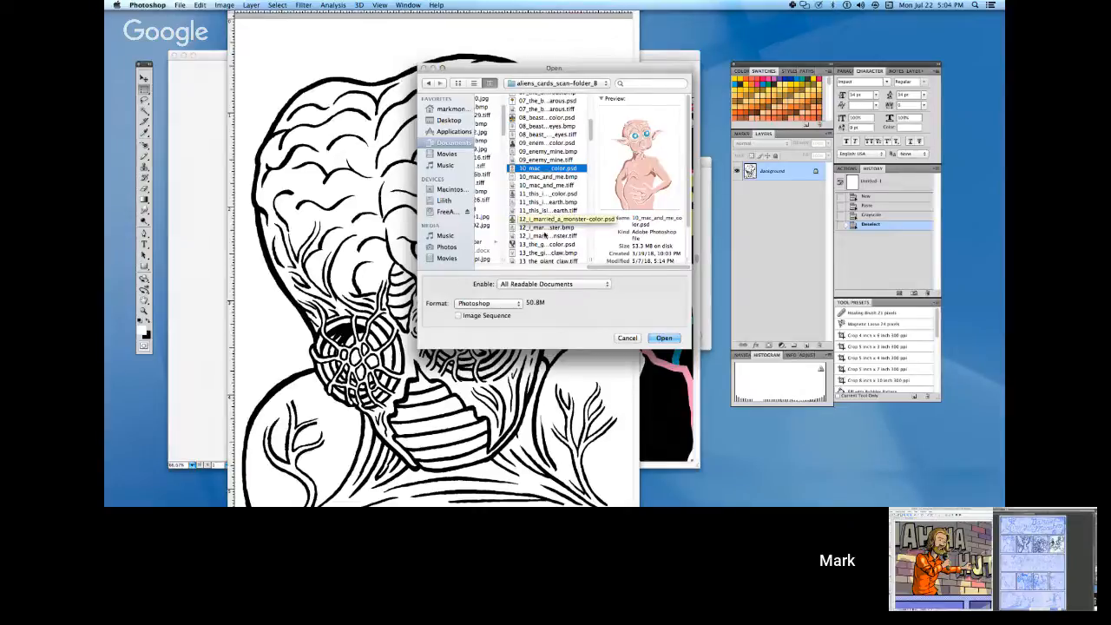
# Preview the color and line-art scans numbered 11 and 12, and open 12_i_married_a_monster-color.psd.
pyautogui.click(541, 194)
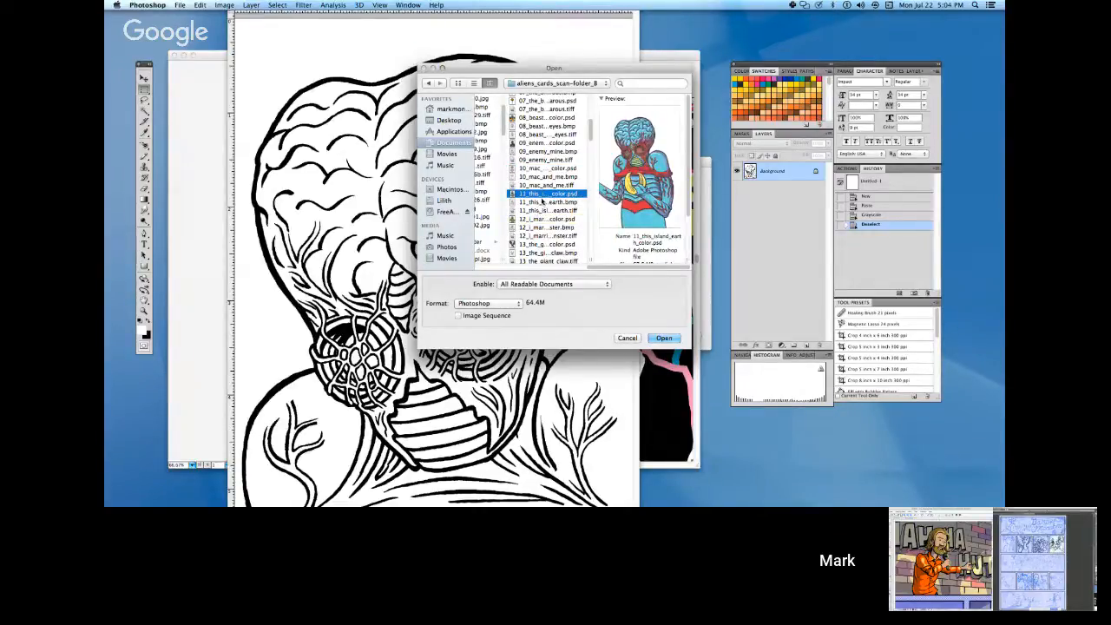
pyautogui.click(539, 218)
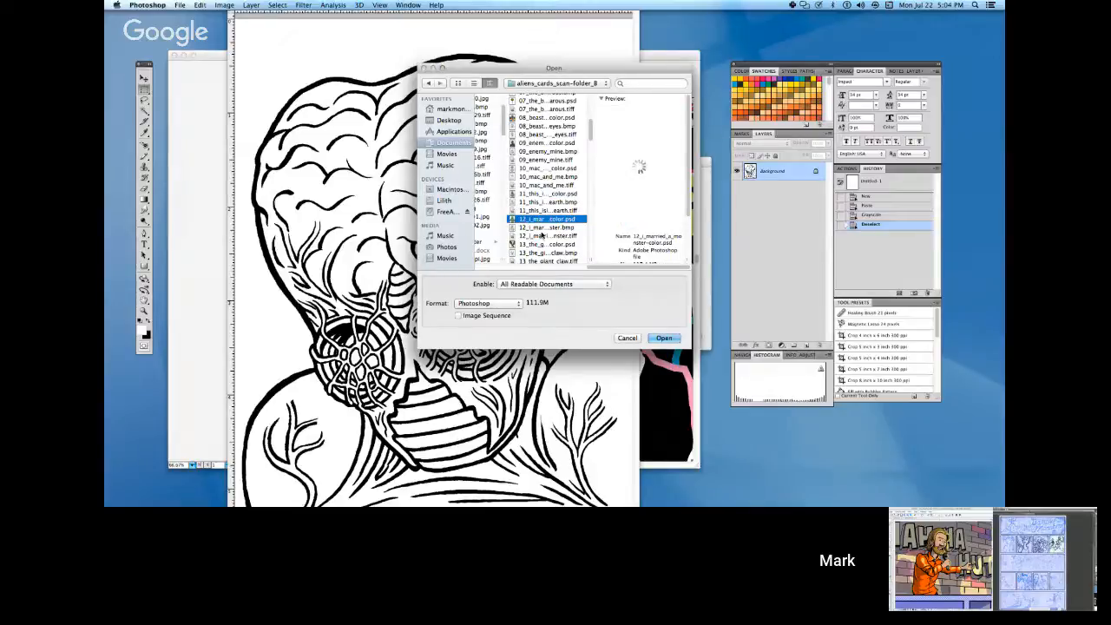
pyautogui.click(540, 235)
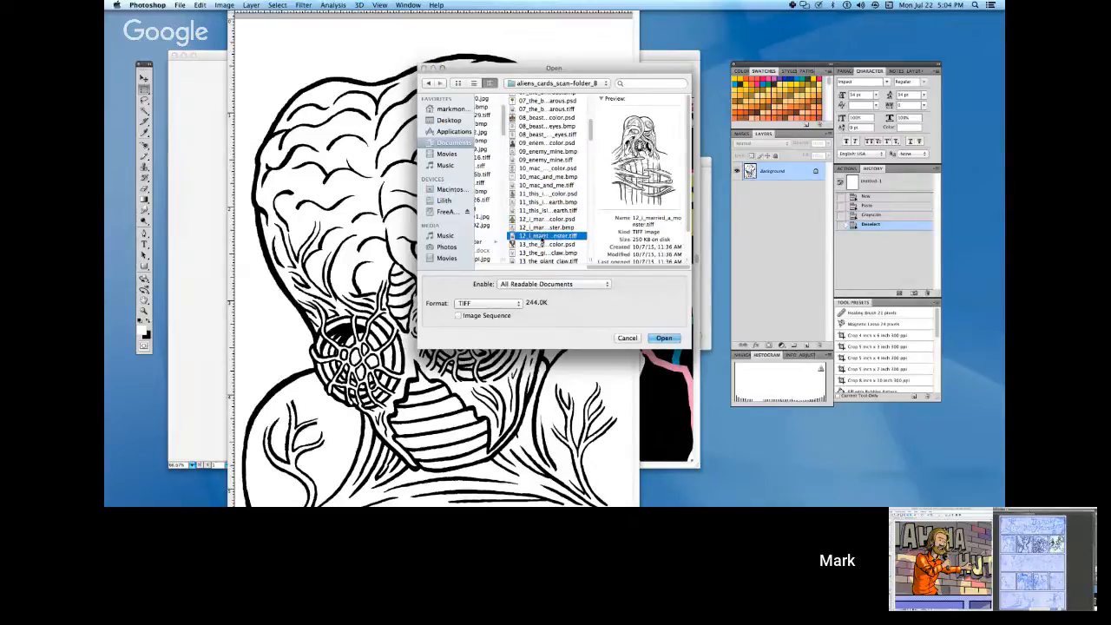
pyautogui.click(542, 220)
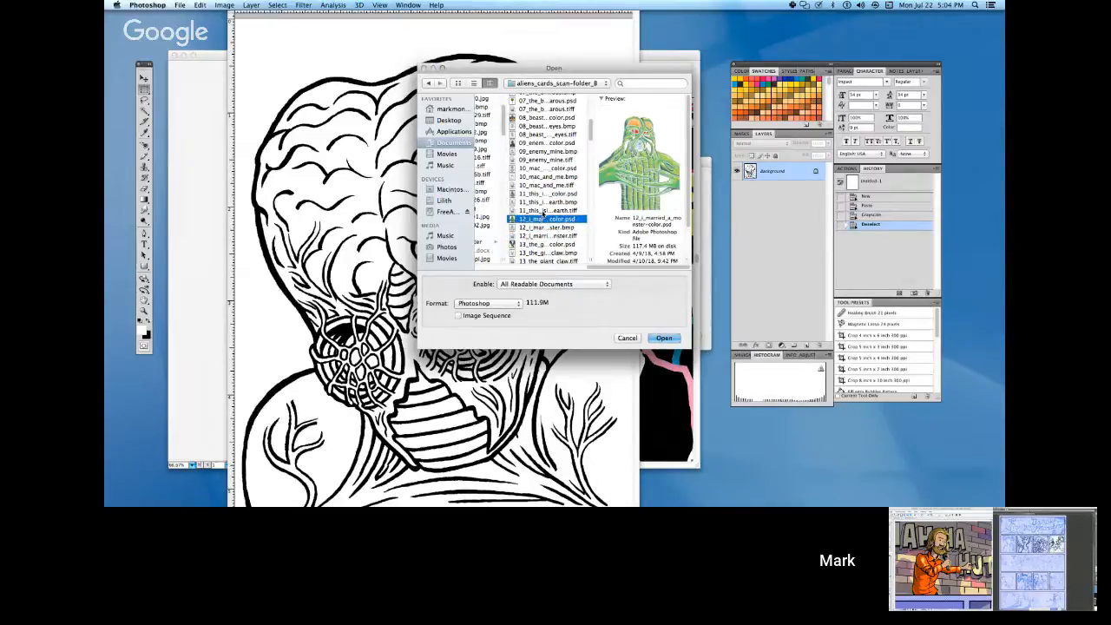
pyautogui.click(544, 211)
pyautogui.click(545, 219)
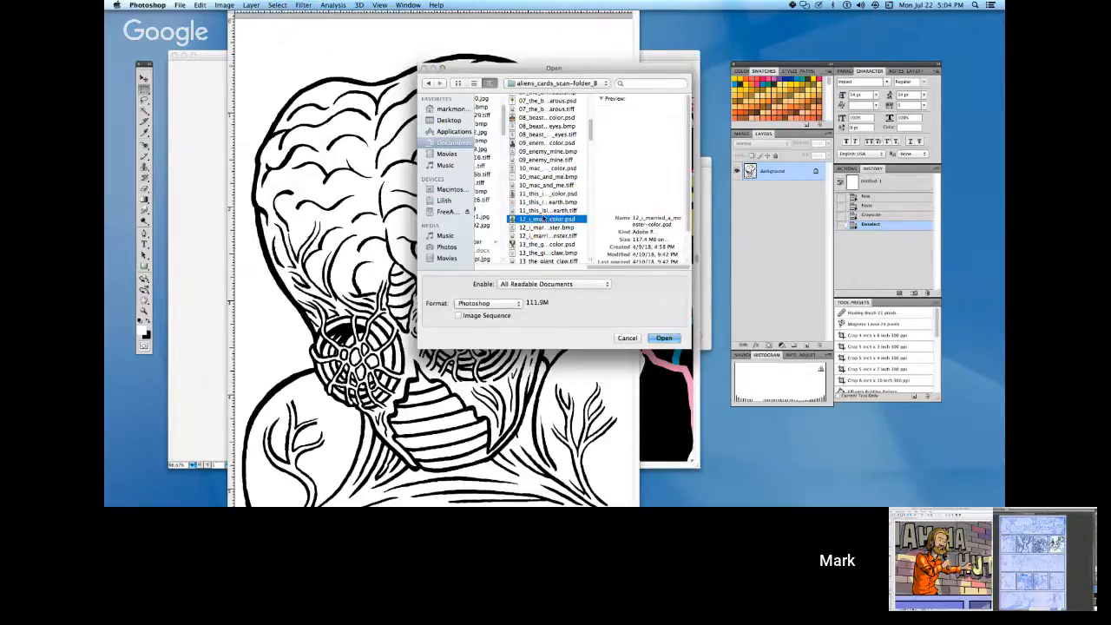
pyautogui.click(664, 339)
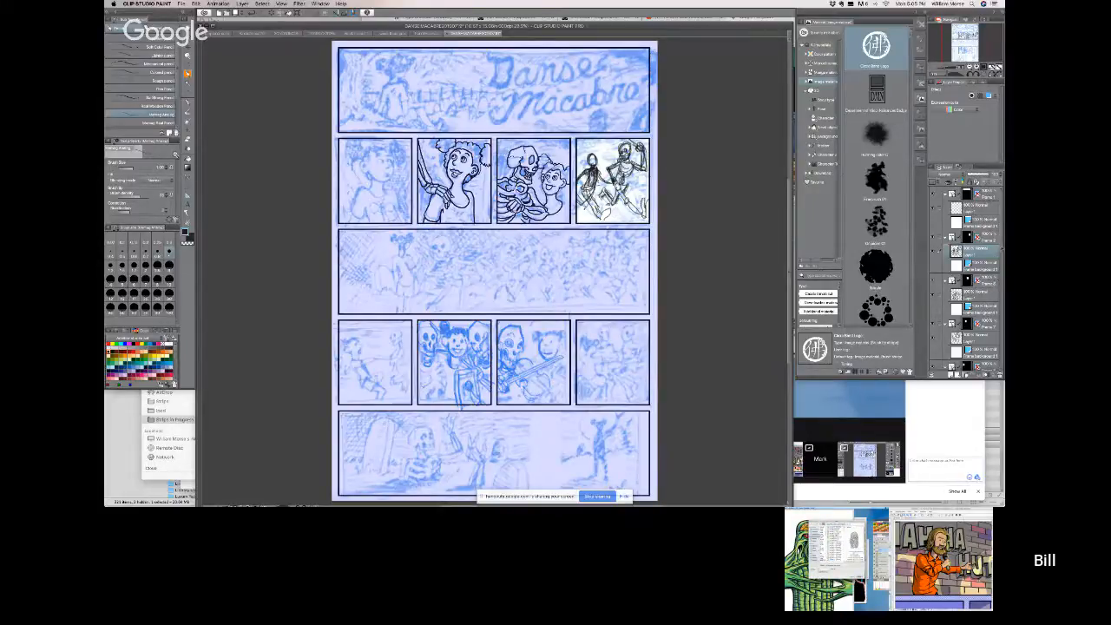
# Switch to the Danse Macabre page in Clip Studio Paint and select the drawing layer of the first small panel below the title.
pyautogui.moveTo(1002, 248); pyautogui.dragTo(1002, 280)
pyautogui.click(981, 280)
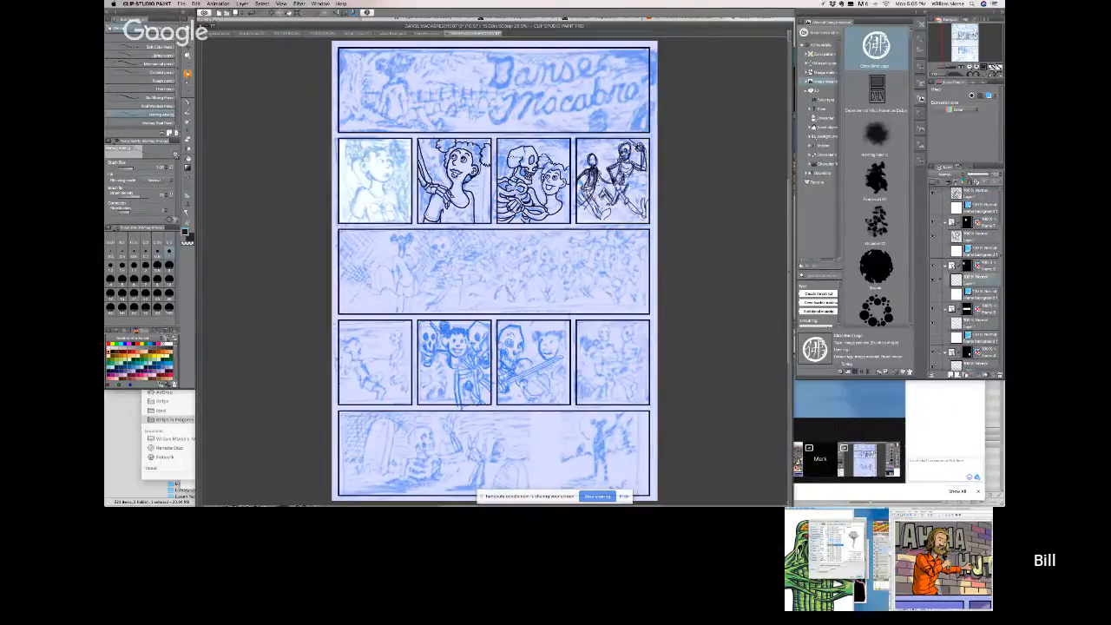
pyautogui.press('k')
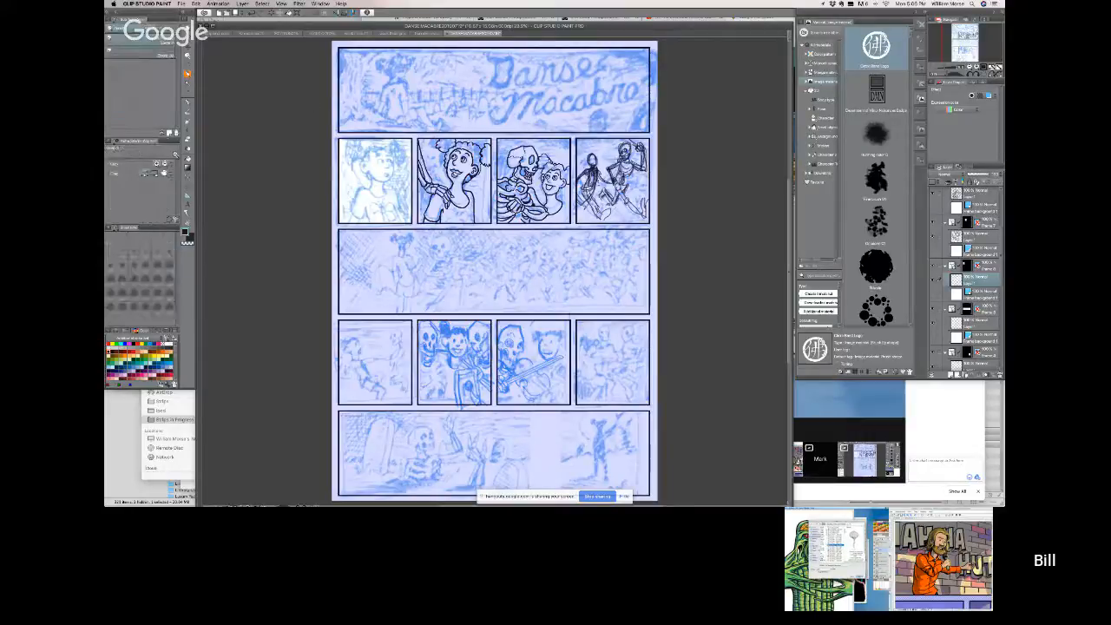
pyautogui.scroll(5, 356, 157)
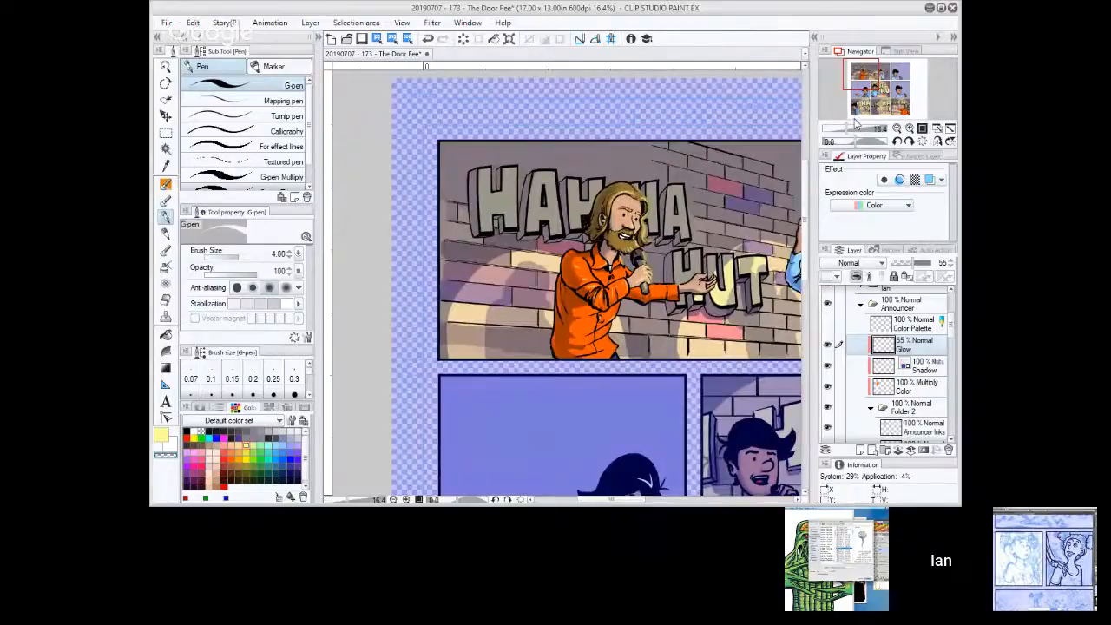
# Switch to The Door Fee comic in Clip Studio Paint, check the opening two-character panel, and save the file.
pyautogui.moveTo(874, 78); pyautogui.dragTo(878, 79)
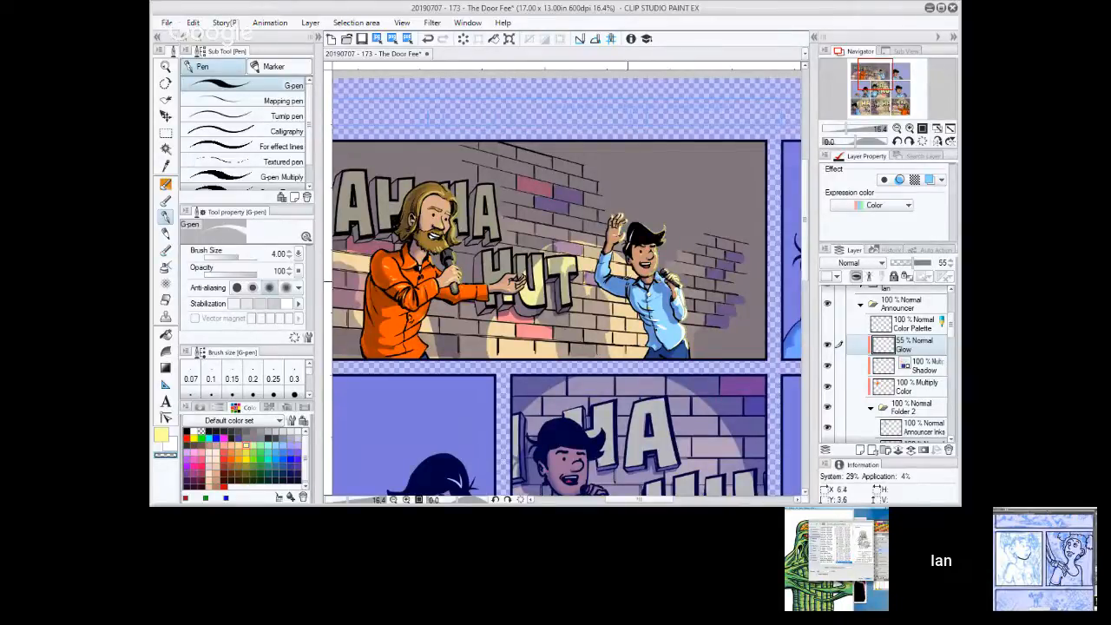
pyautogui.scroll(-1, 632, 289)
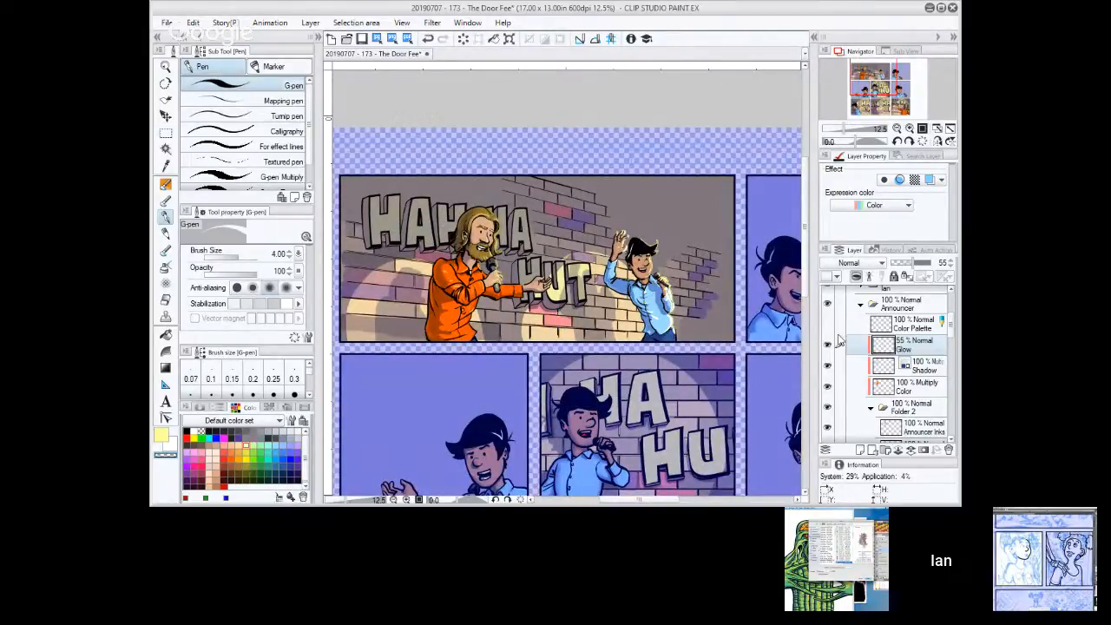
pyautogui.hotkey('ctrl', 's')
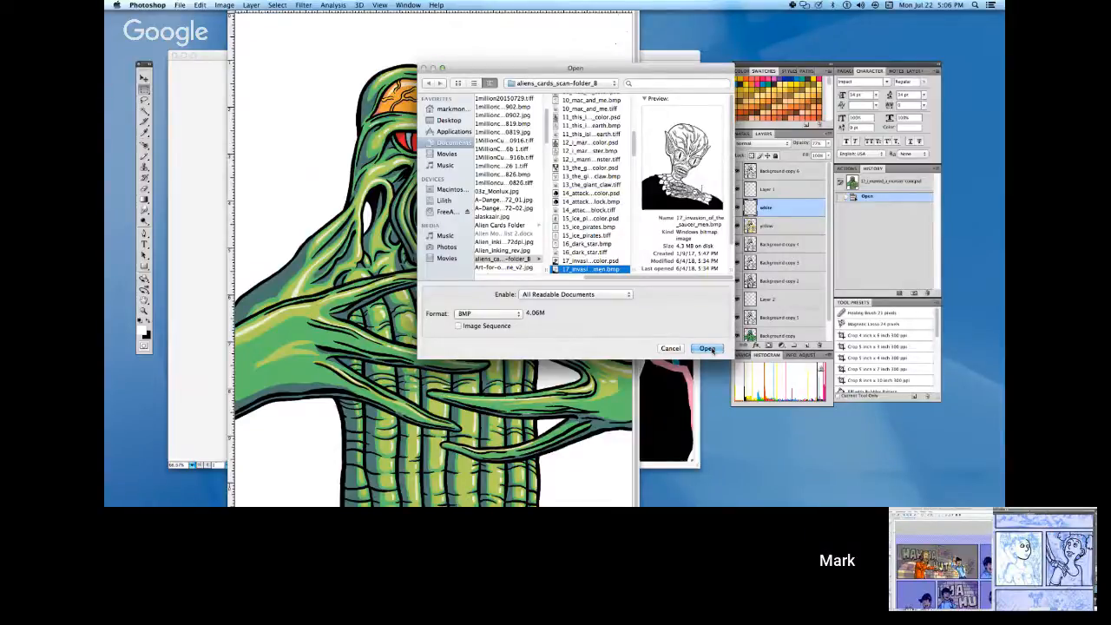
# Switch to Photoshop, open 17_invasion_of_the_saucer_men.bmp, and paste its line art into a new grayscale document.
pyautogui.click(708, 349)
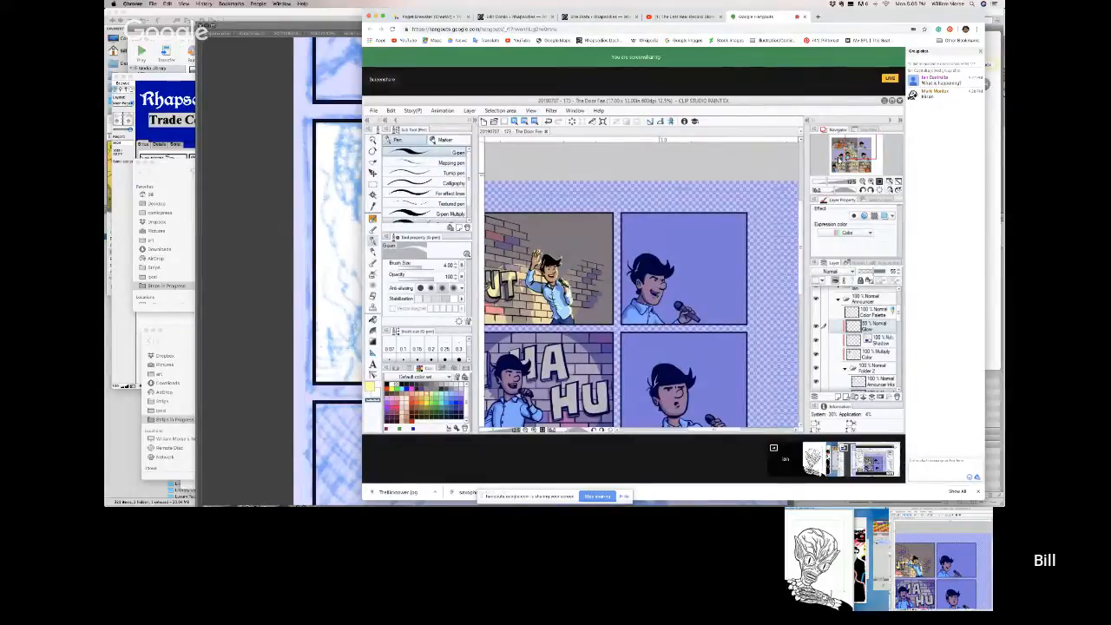
pyautogui.click(353, 245)
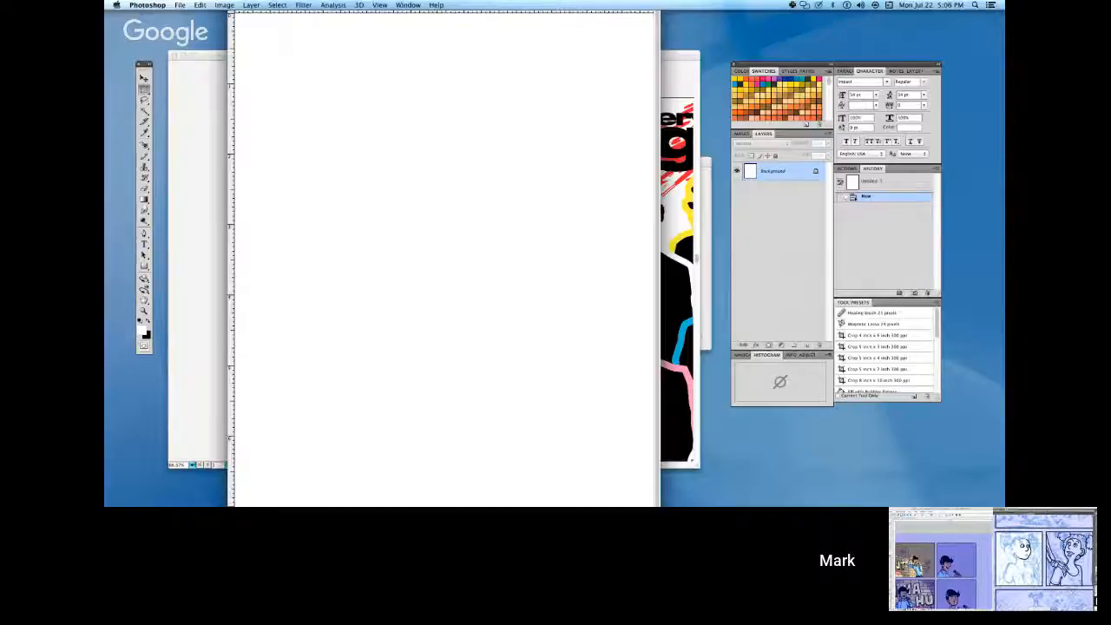
pyautogui.press('super+v')
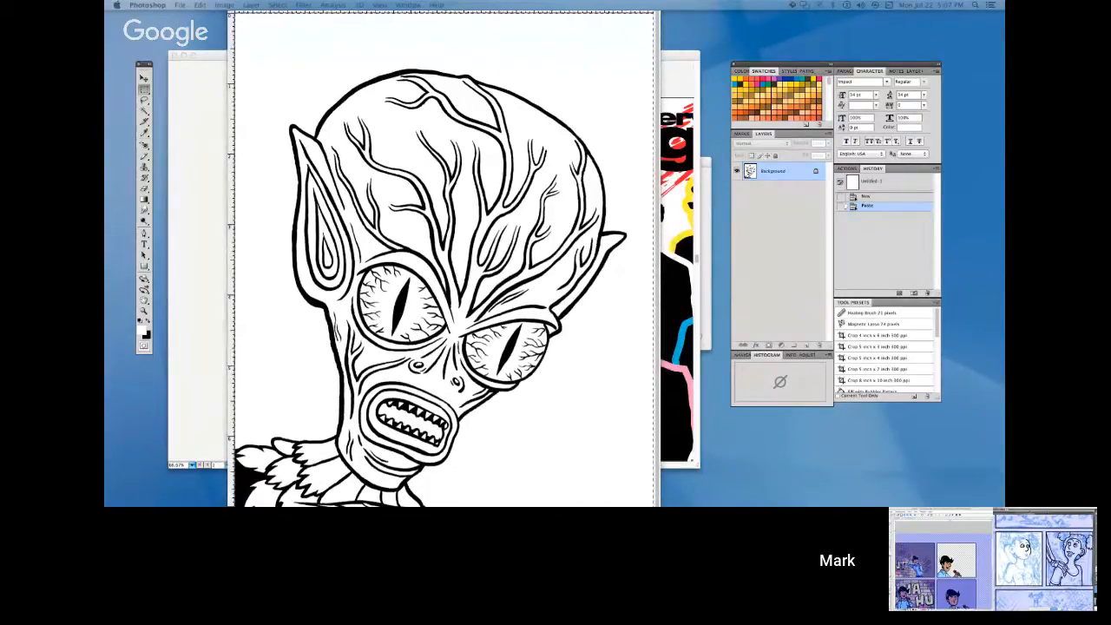
pyautogui.press('Return')
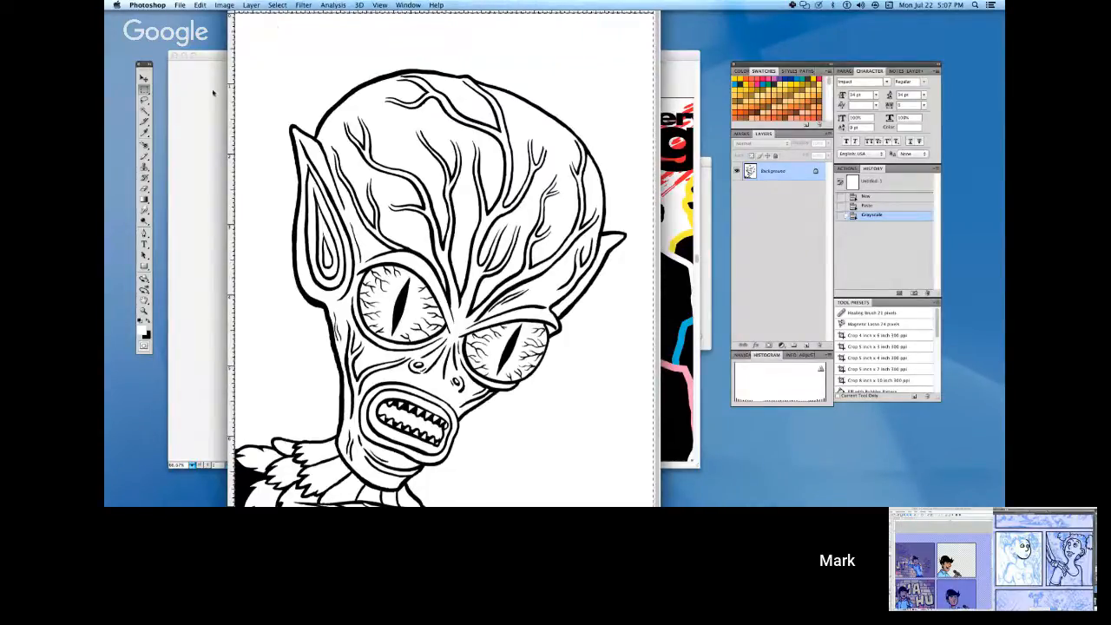
# Save the saucer-man line art under a new name as a JPEG called invasion-saucer.
pyautogui.click(224, 5)
pyautogui.moveTo(230, 16)
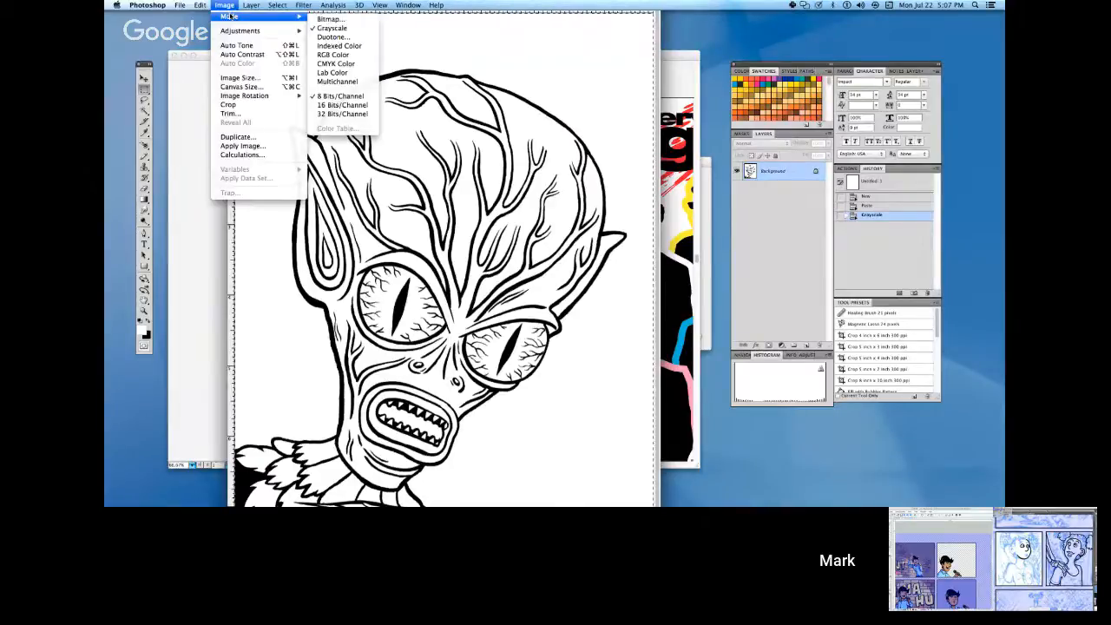
pyautogui.moveTo(180, 5)
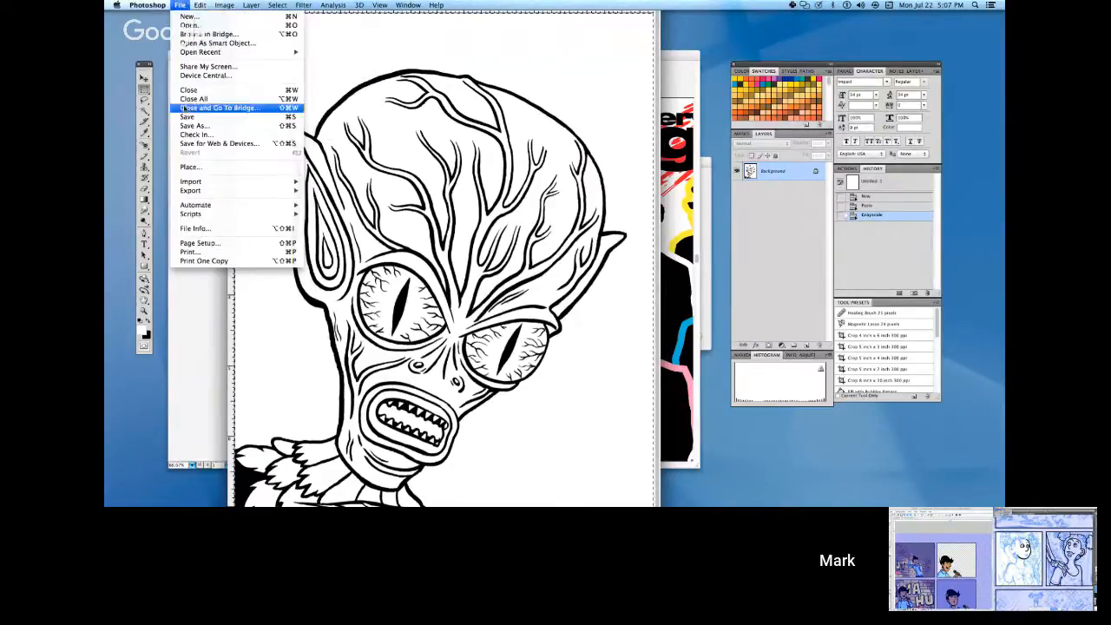
pyautogui.click(185, 125)
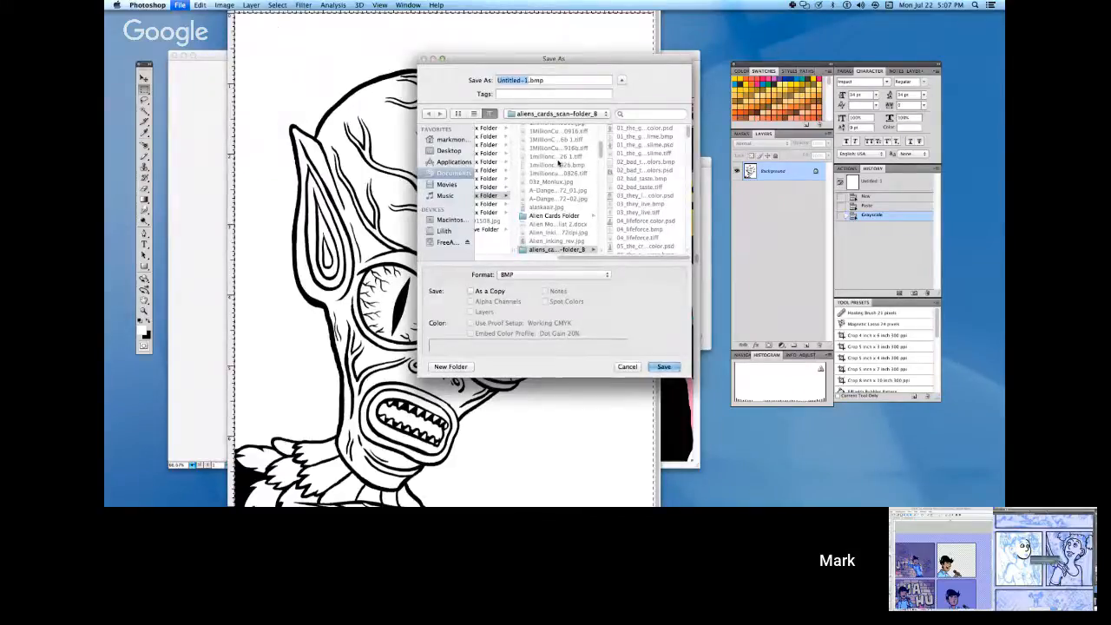
pyautogui.click(567, 274)
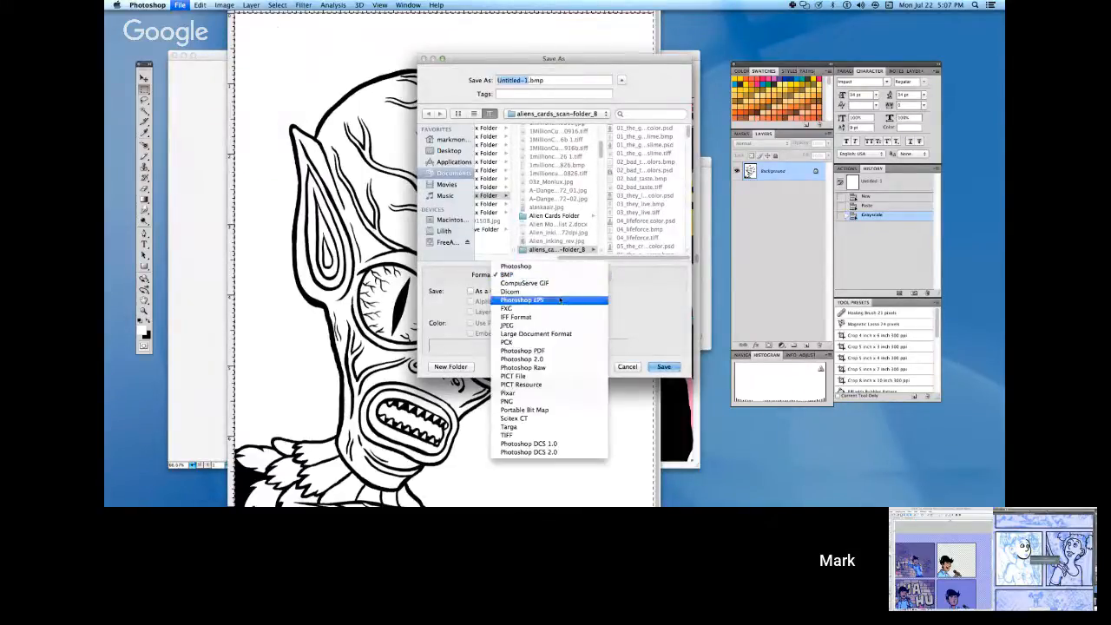
pyautogui.click(559, 325)
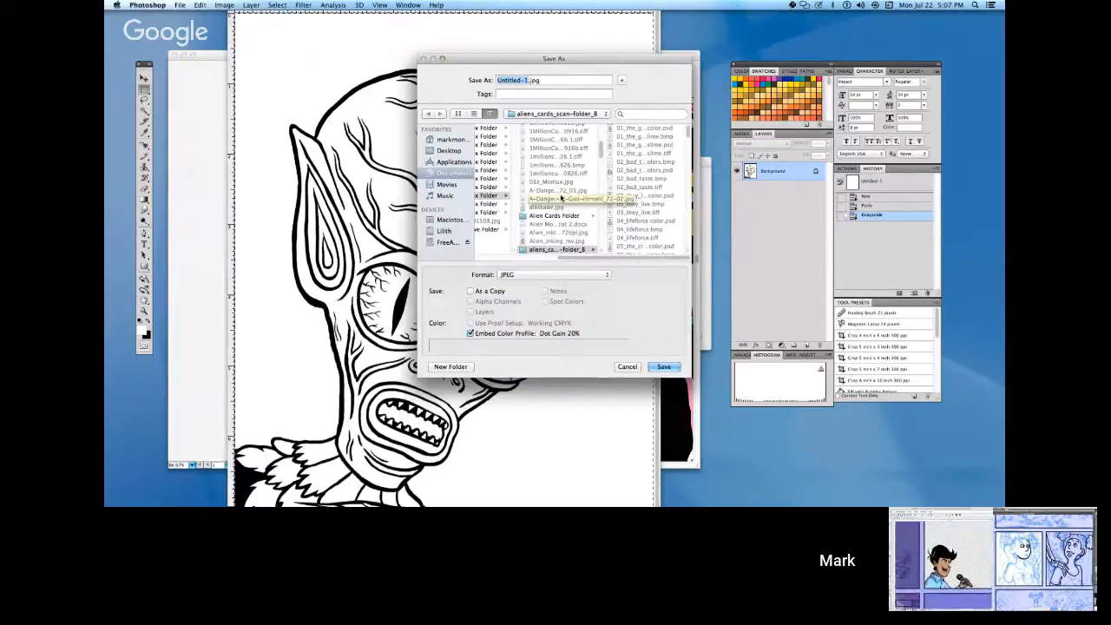
pyautogui.press('BackSpace')
pyautogui.write('invasio')
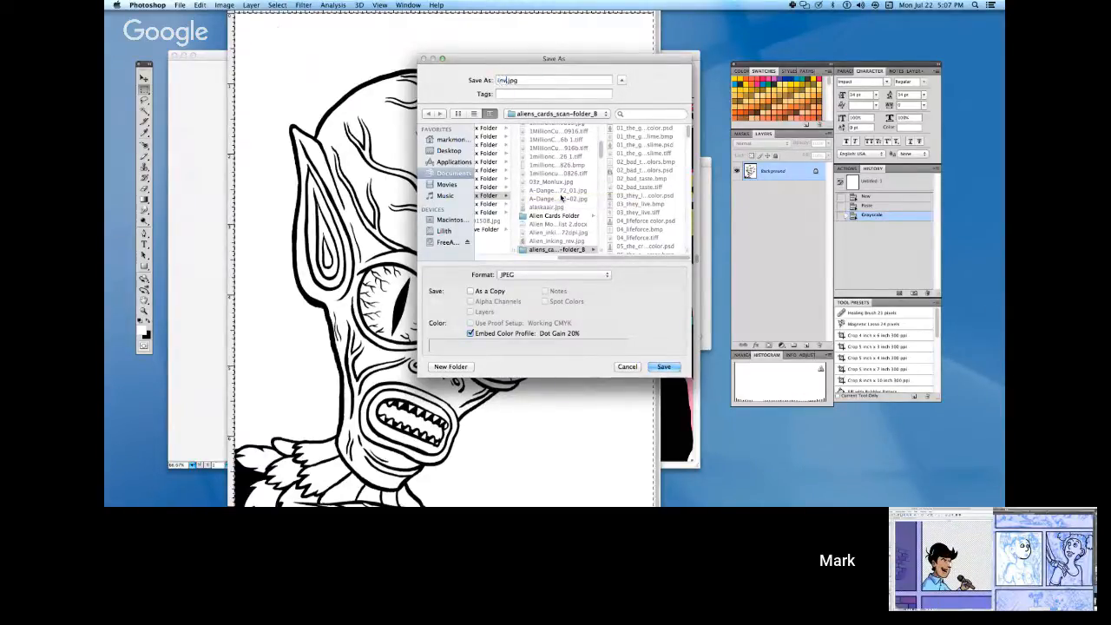
pyautogui.write('n')
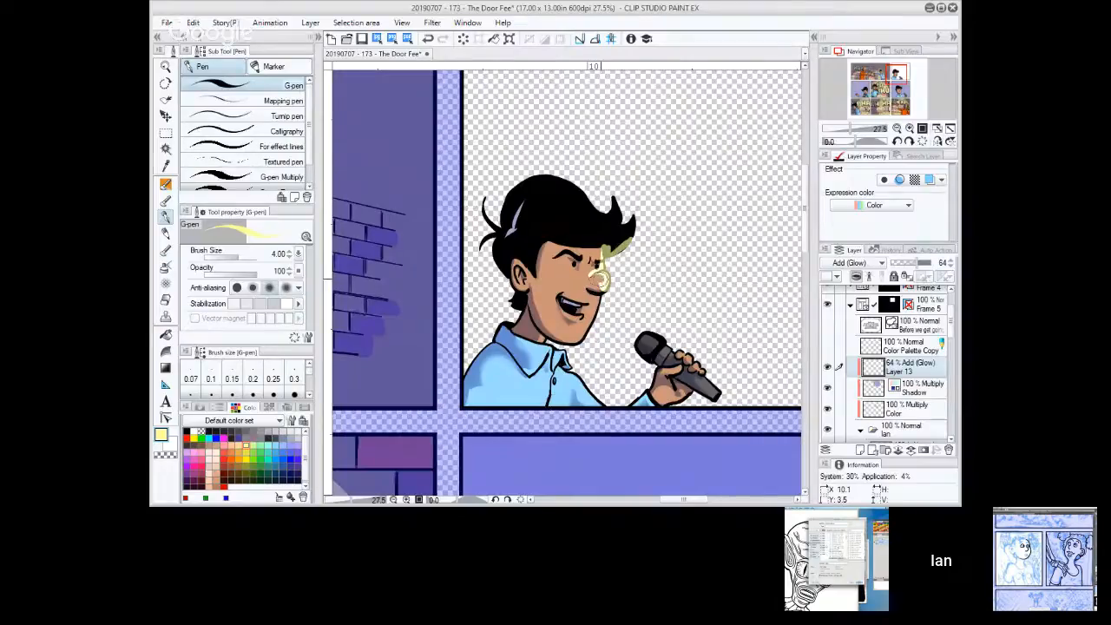
# Switch to The Door Fee comic and paint pale yellow glow highlights on the comedian's nose and brow on the Add (Glow) layer.
pyautogui.moveTo(596, 287)
pyautogui.mouseDown()
pyautogui.moveTo(614, 238)
pyautogui.moveTo(623, 240)
pyautogui.moveTo(608, 252)
pyautogui.moveTo(636, 222)
pyautogui.mouseUp()
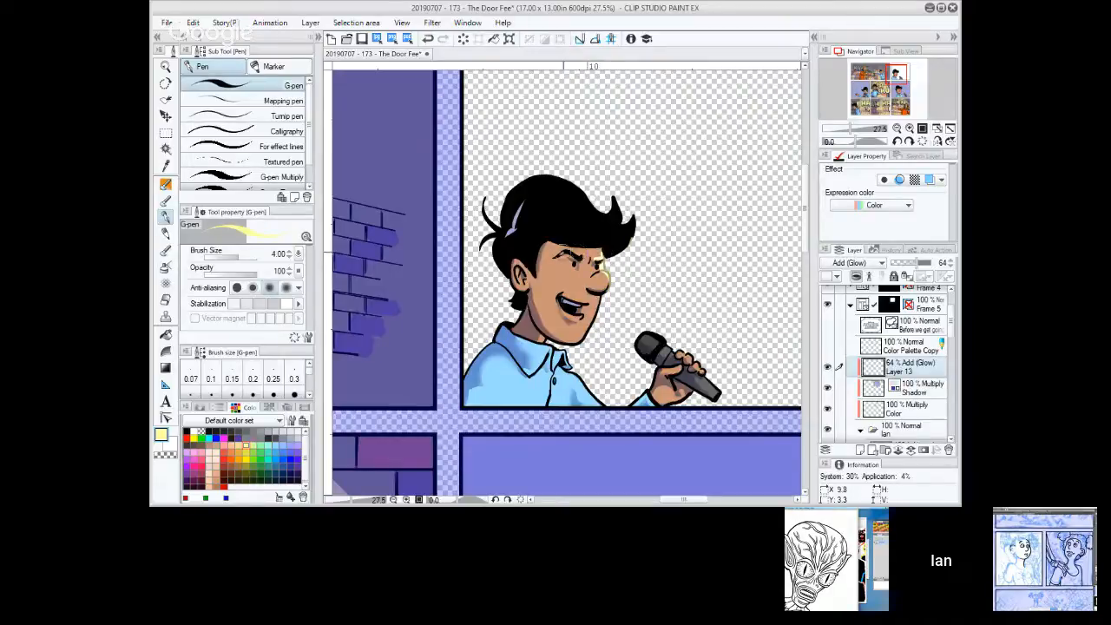
pyautogui.moveTo(573, 255); pyautogui.dragTo(581, 260)
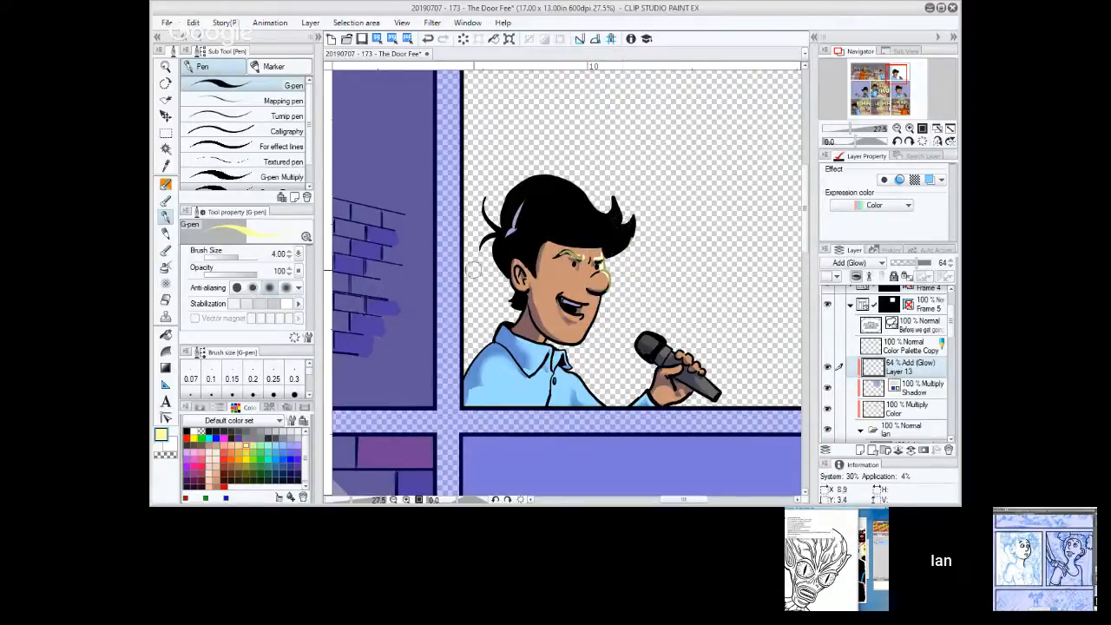
pyautogui.moveTo(565, 257); pyautogui.dragTo(574, 259)
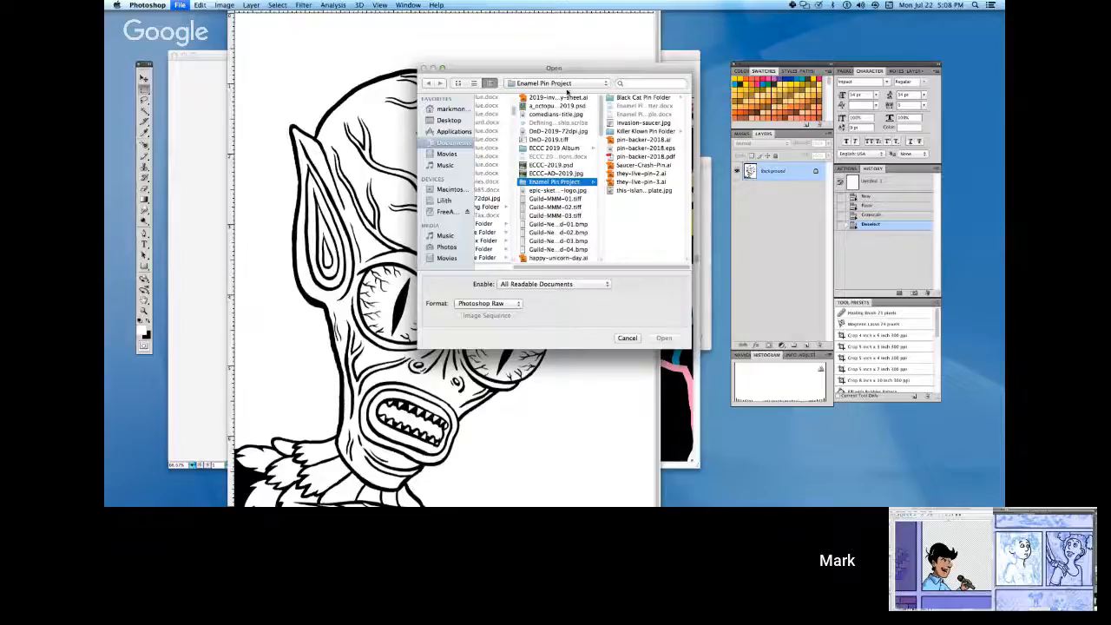
# Switch to Photoshop, browse to aliens_cards_scan-folder_B for opening a file, and select 52_the_hidden.tiff near the list's end.
pyautogui.click(566, 88)
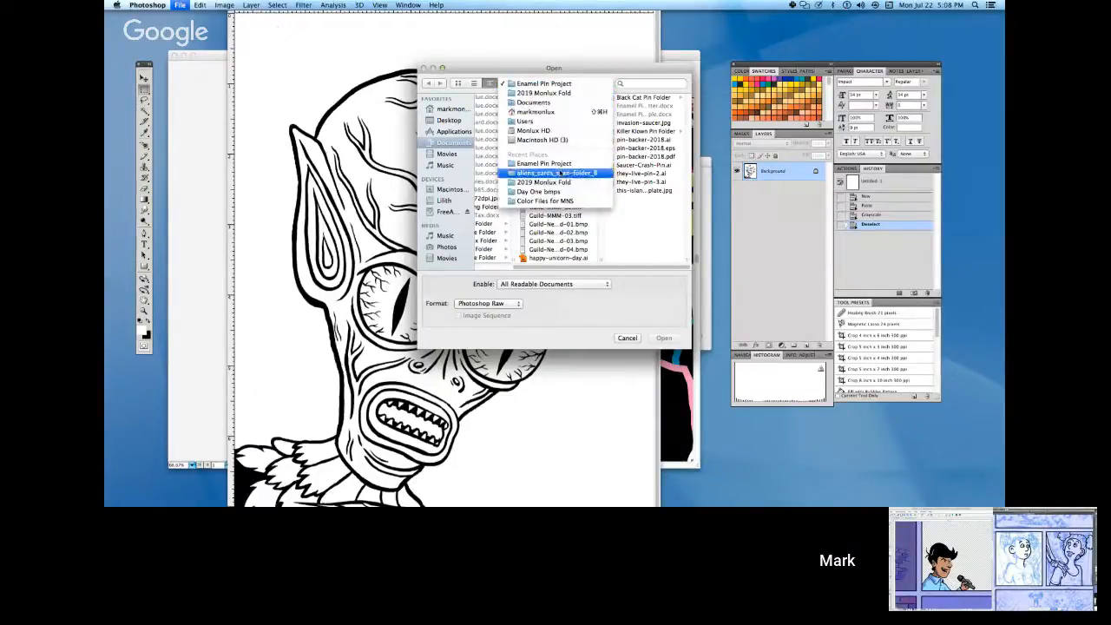
pyautogui.click(563, 165)
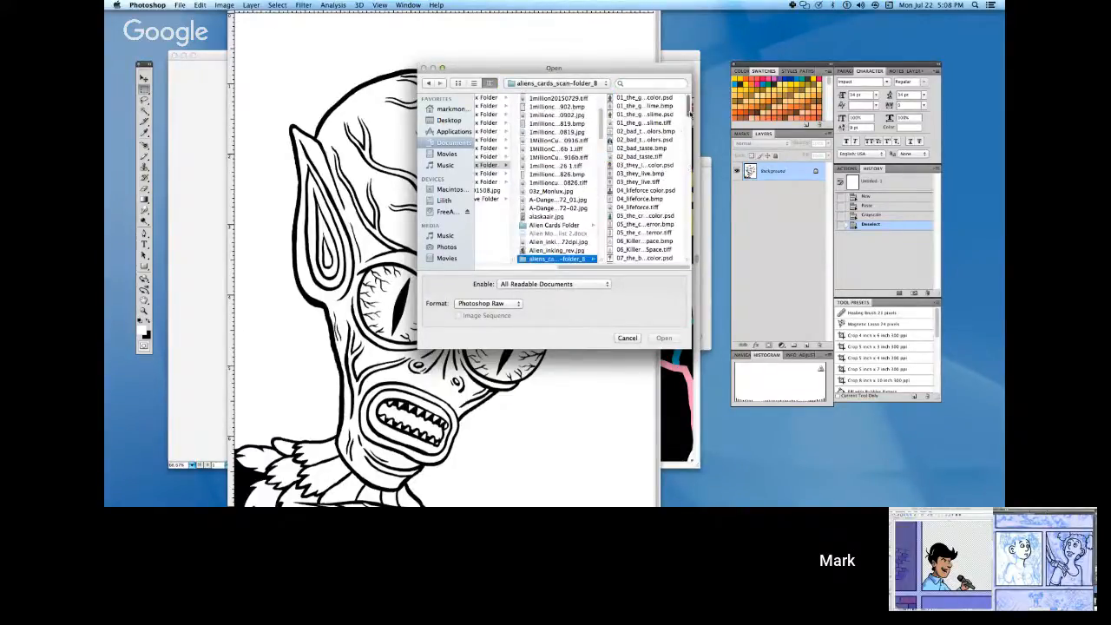
pyautogui.moveTo(688, 108); pyautogui.dragTo(688, 244)
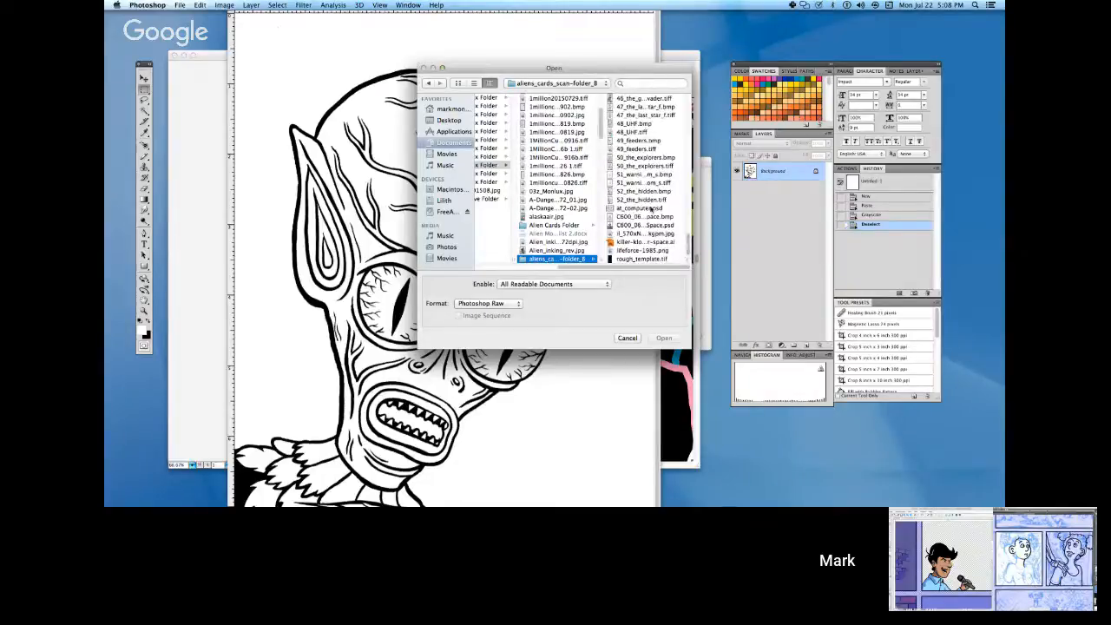
pyautogui.click(647, 201)
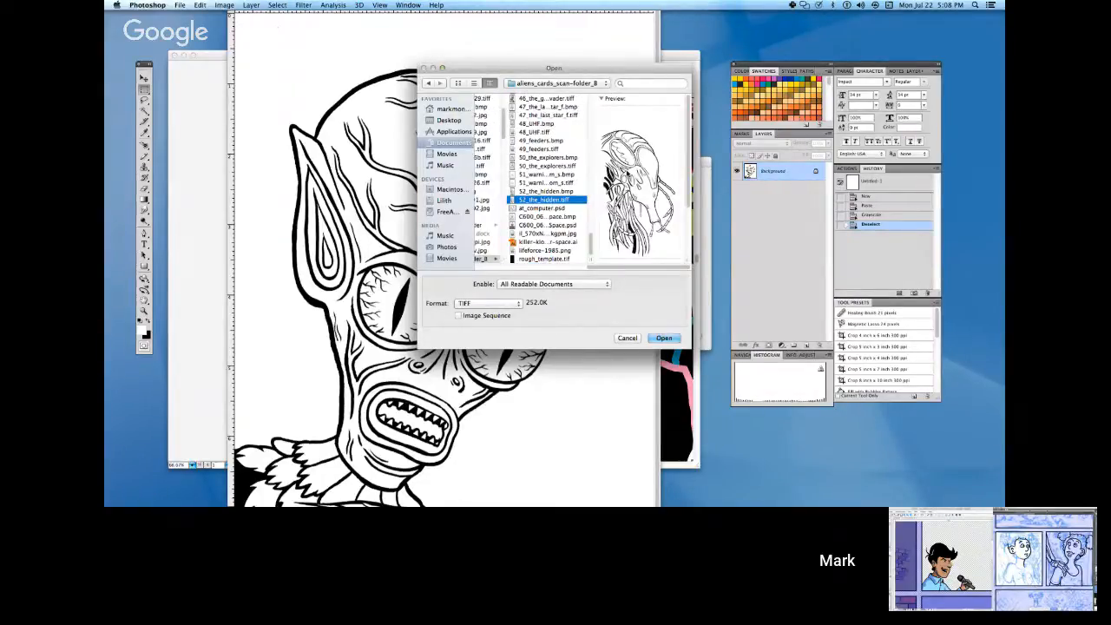
# Preview the alien card scans one by one in reverse order, from card 51 back to card 33, to find a suitable pin design.
pyautogui.press('Up')
pyautogui.press('Up')
pyautogui.press('Up')
pyautogui.press('Up')
pyautogui.press('Up')
pyautogui.press('Up')
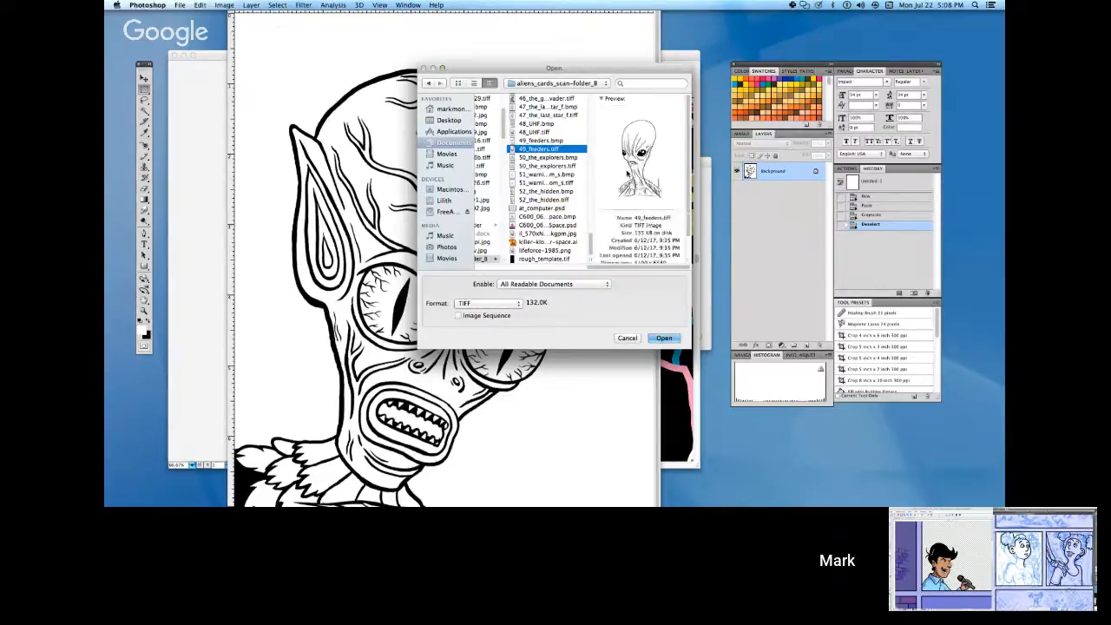
pyautogui.press('Up')
pyautogui.press('Up')
pyautogui.press('Up')
pyautogui.press('Up')
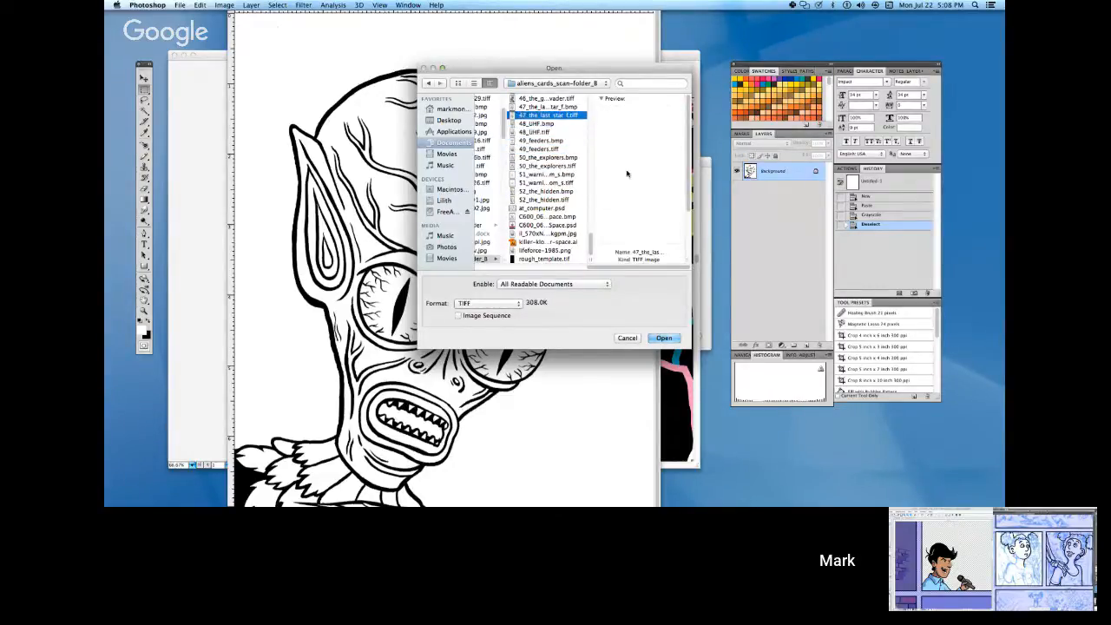
pyautogui.press('Up')
pyautogui.press('Up')
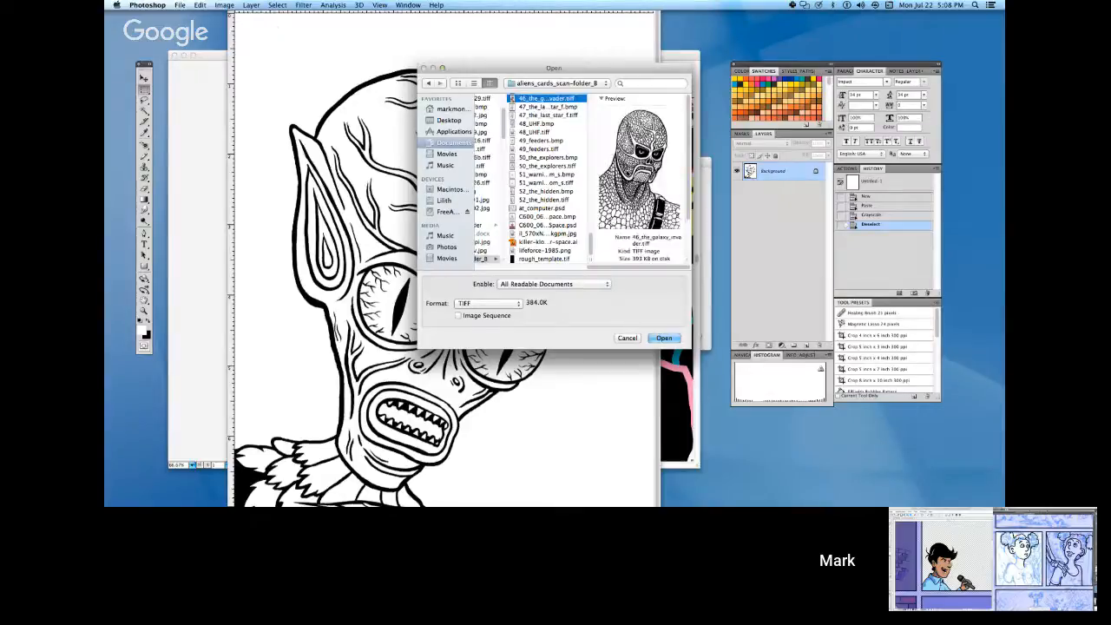
pyautogui.press('Up')
pyautogui.press('Up')
pyautogui.press('Up')
pyautogui.press('Up')
pyautogui.press('Up')
pyautogui.press('Up')
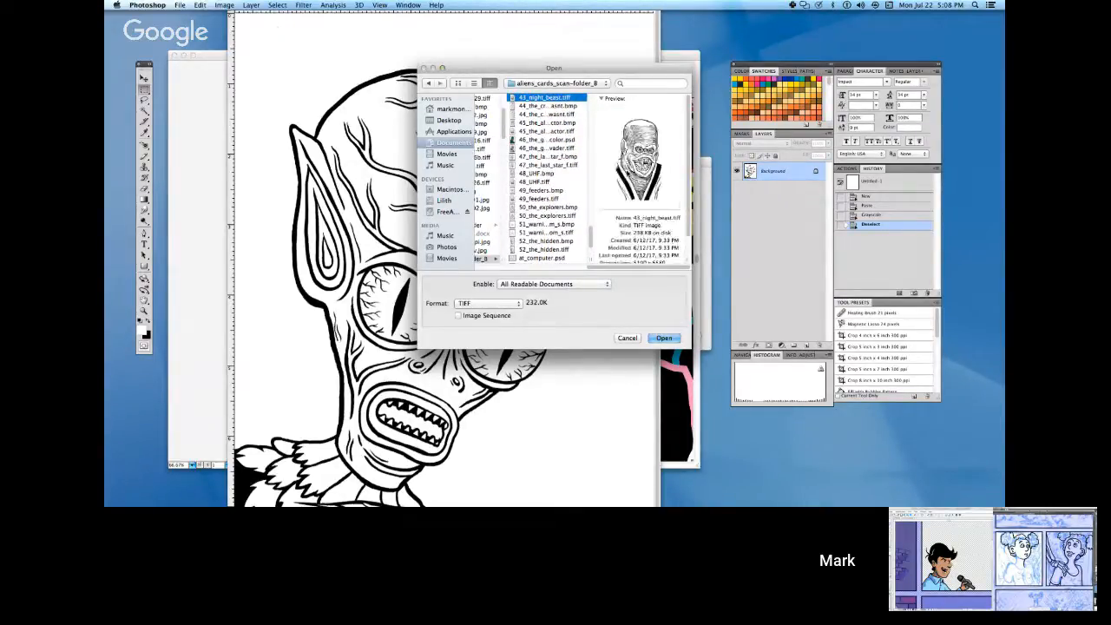
pyautogui.press('Up')
pyautogui.press('Up')
pyautogui.press('Up')
pyautogui.press('Up')
pyautogui.press('Up')
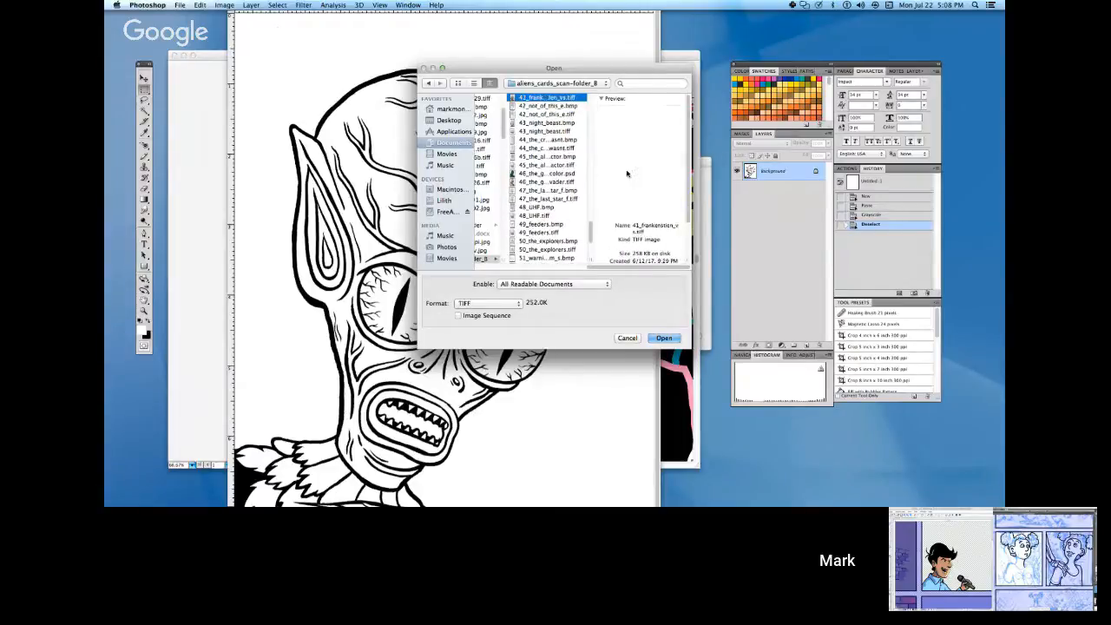
pyautogui.press('Up')
pyautogui.press('Up')
pyautogui.press('Up')
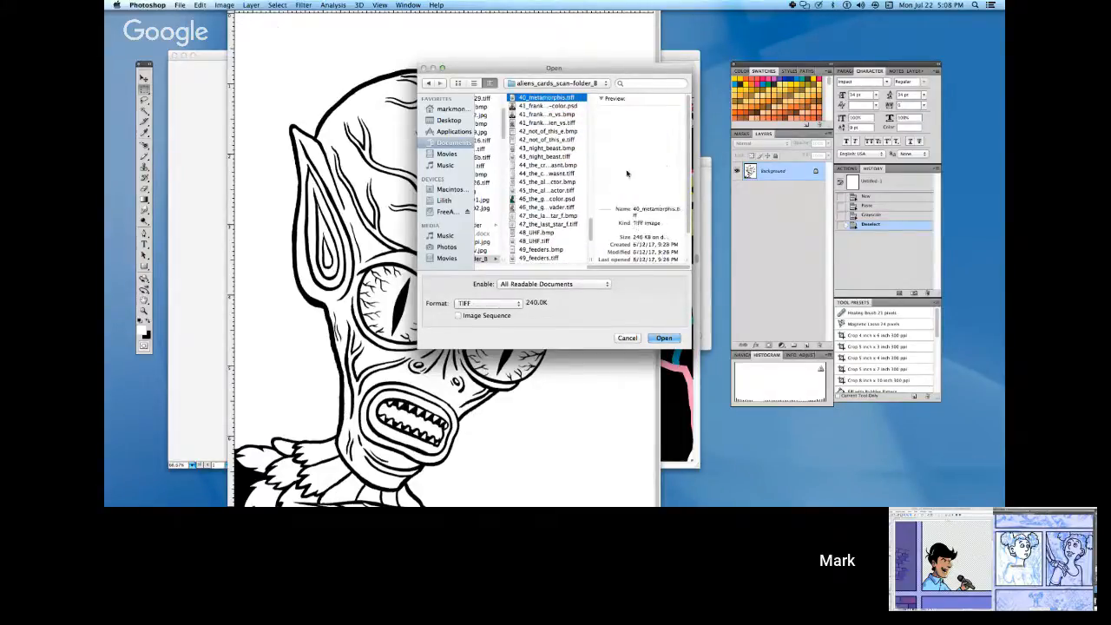
pyautogui.press('Up')
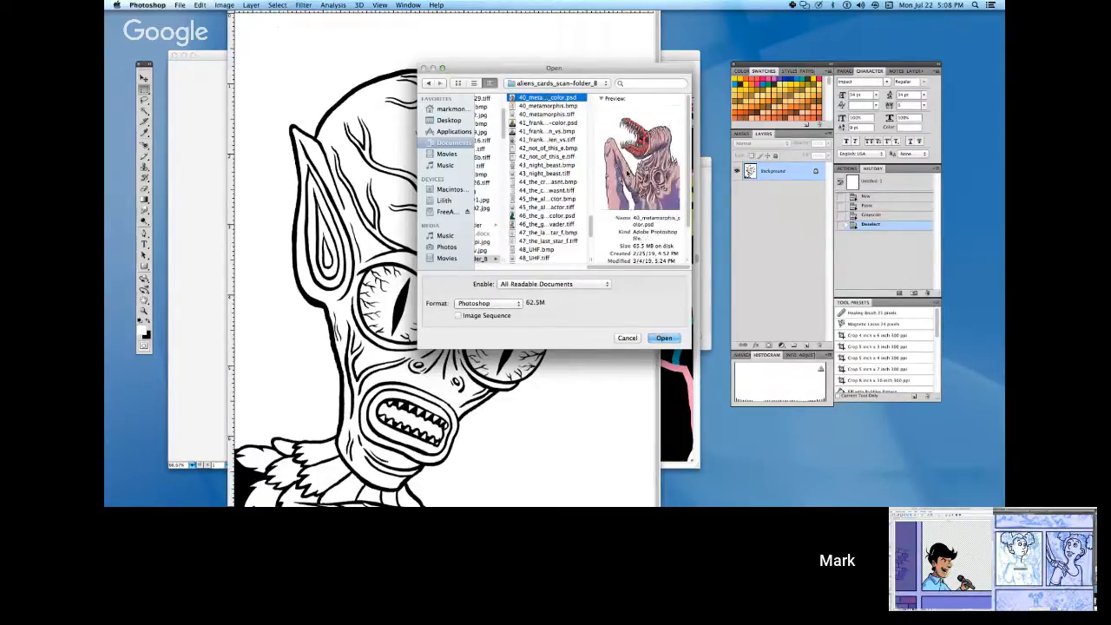
pyautogui.press('Up')
pyautogui.press('Up')
pyautogui.press('Up')
pyautogui.press('Up')
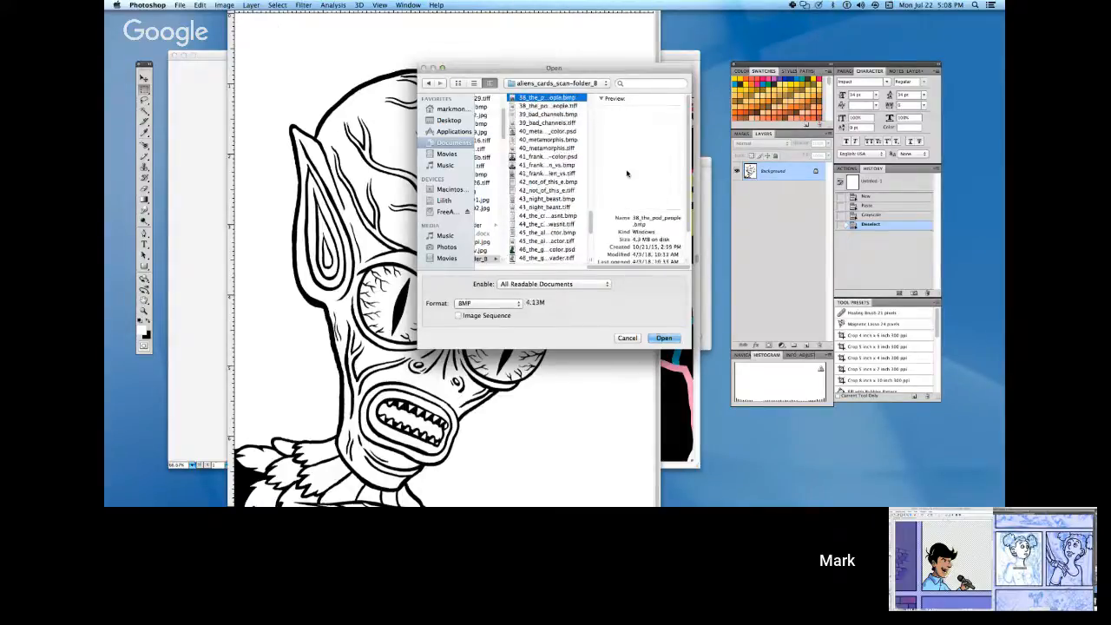
pyautogui.press('Up')
pyautogui.press('Up')
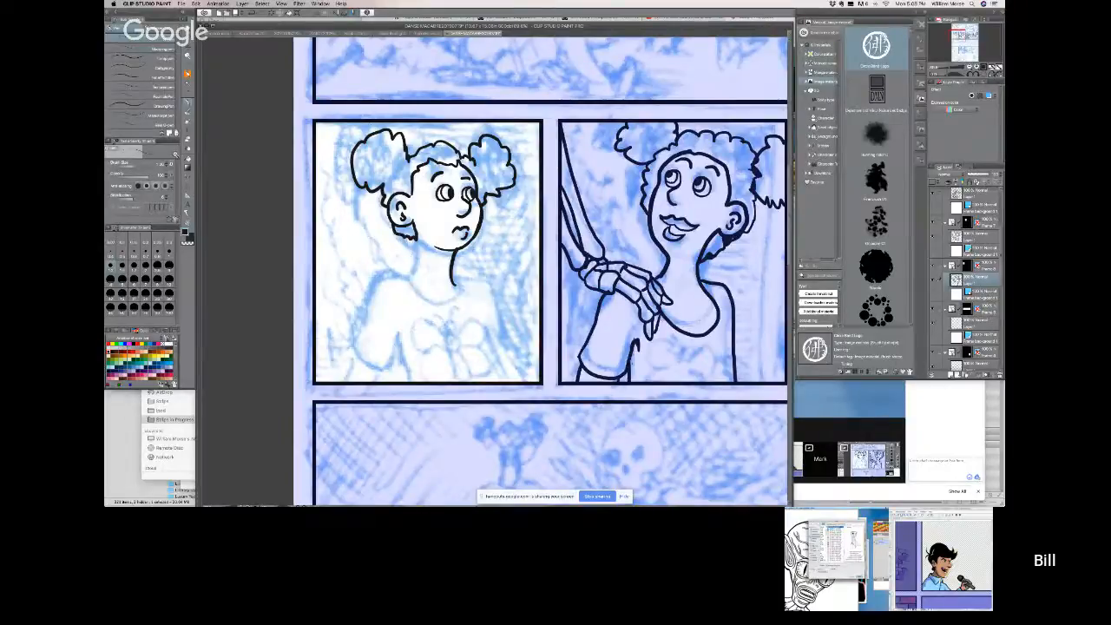
pyautogui.press('Up')
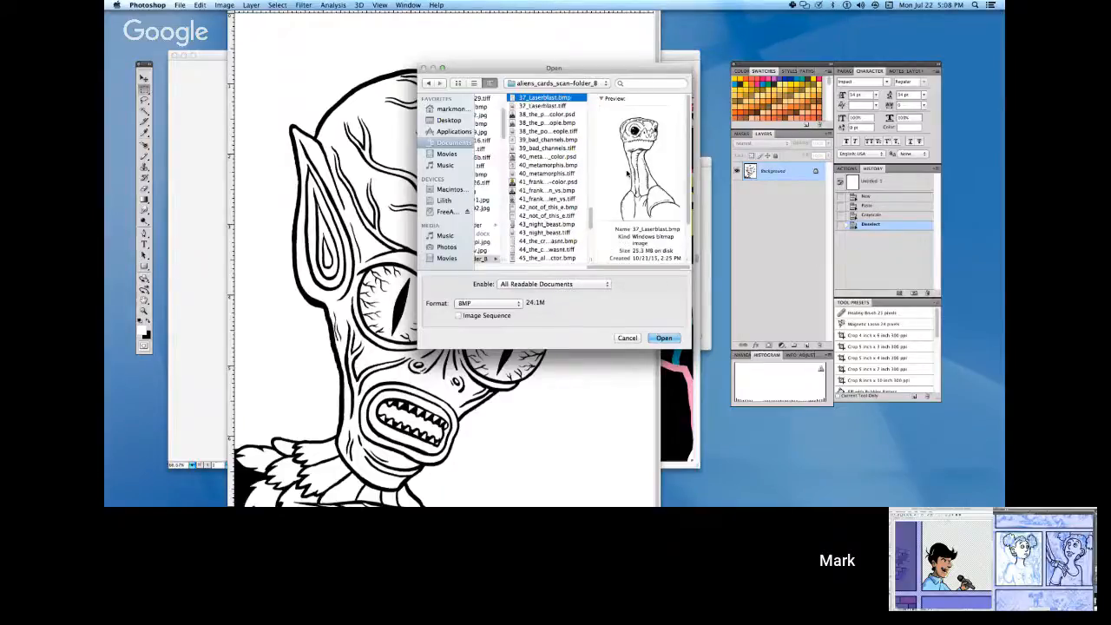
pyautogui.press('Up')
pyautogui.press('Up')
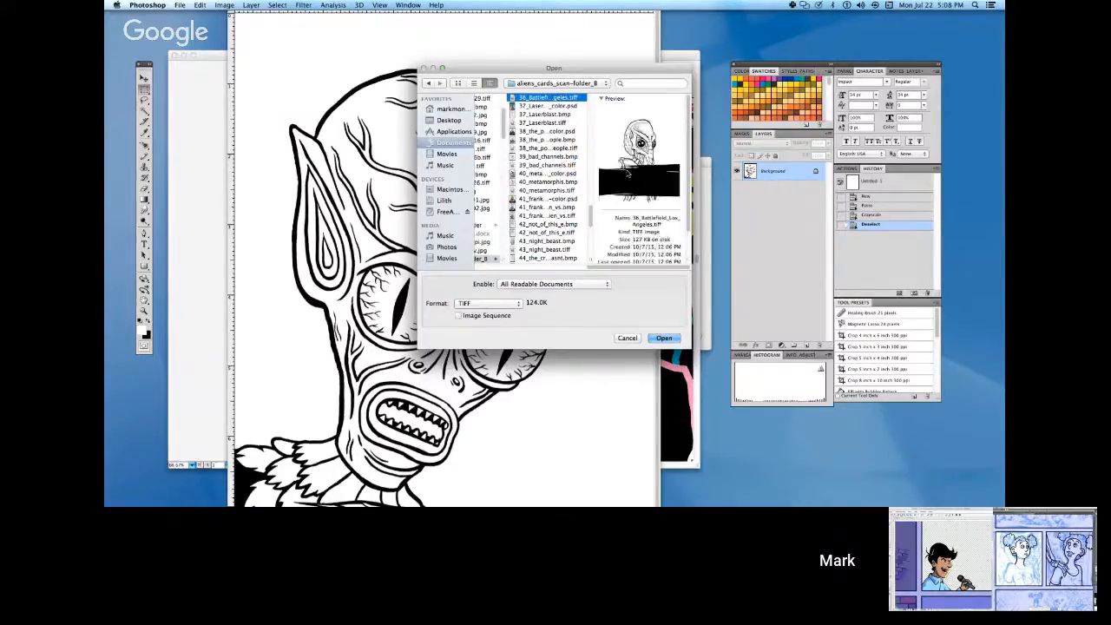
pyautogui.press('Up')
pyautogui.press('Up')
pyautogui.press('Up')
pyautogui.press('Up')
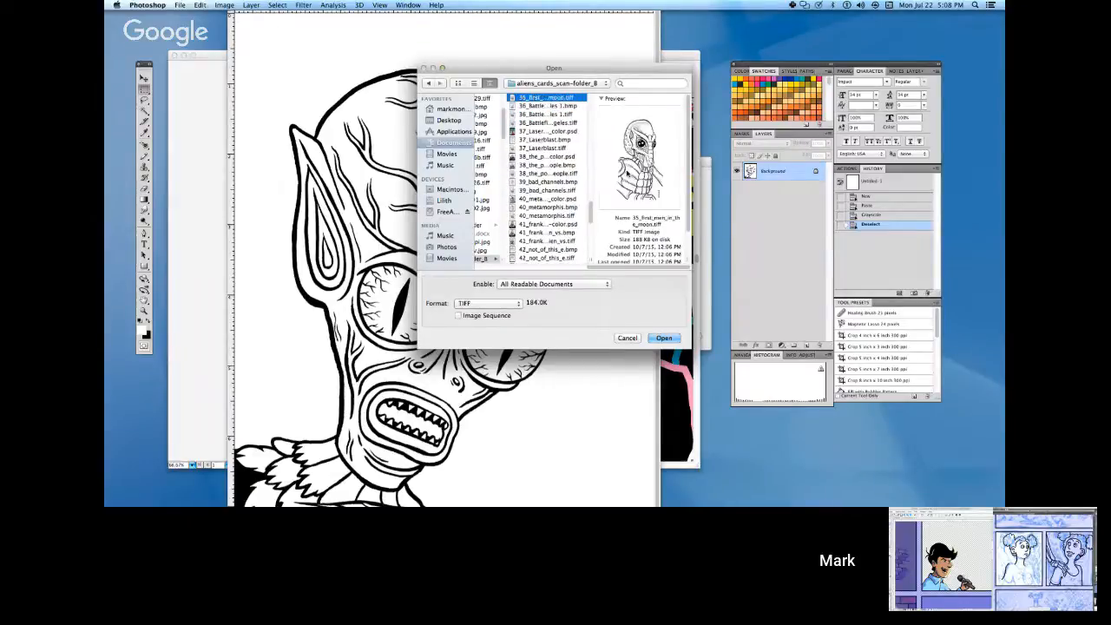
pyautogui.press('Up')
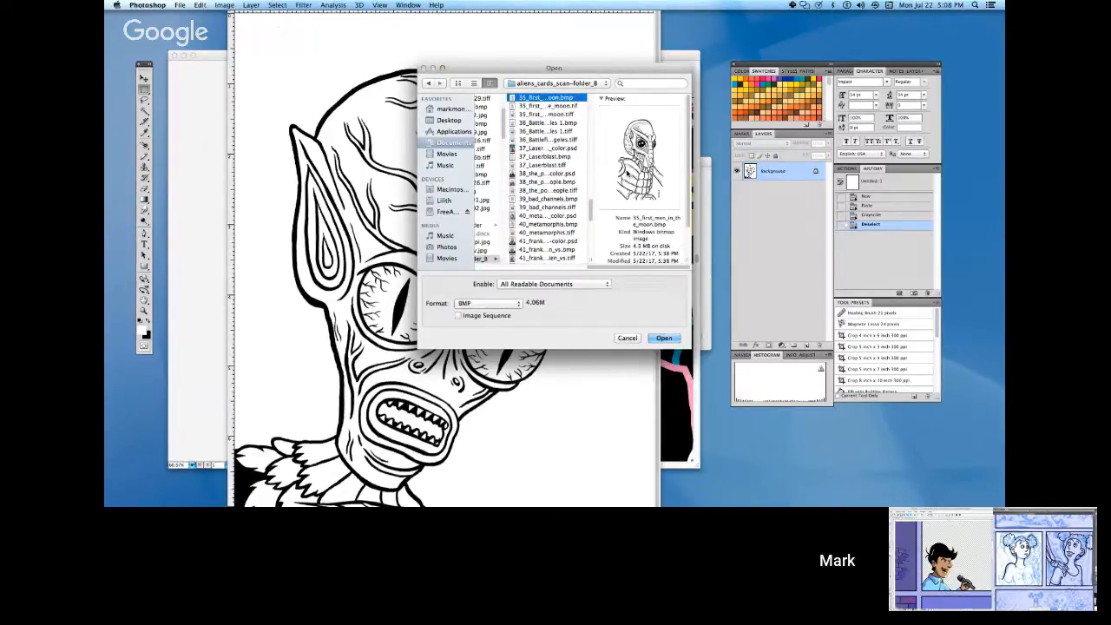
pyautogui.press('Up')
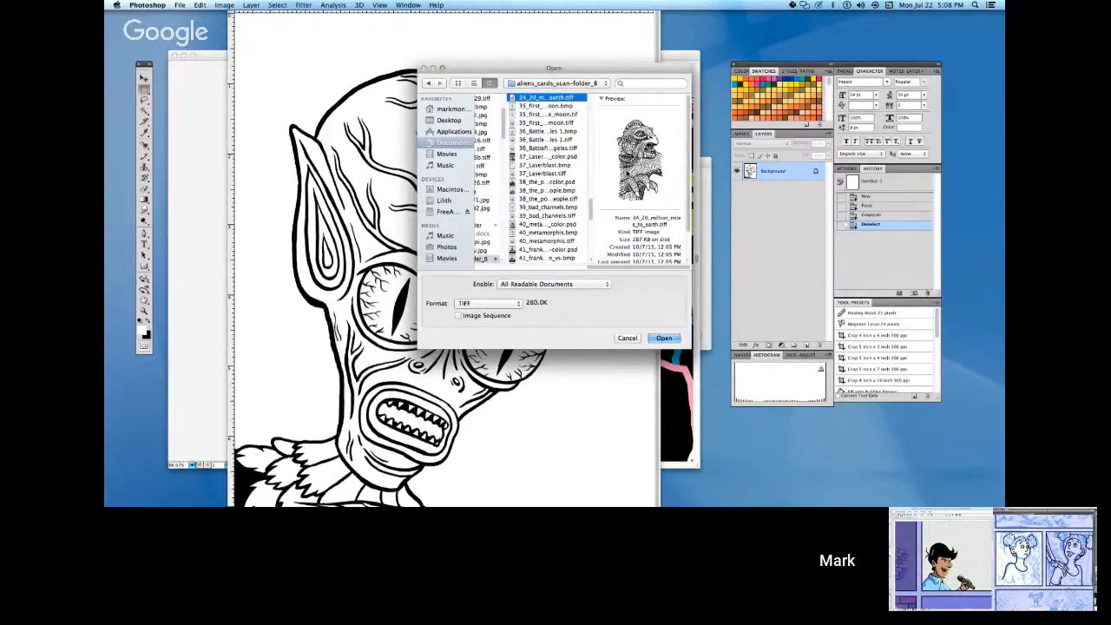
pyautogui.press('Up')
pyautogui.press('Up')
pyautogui.press('Up')
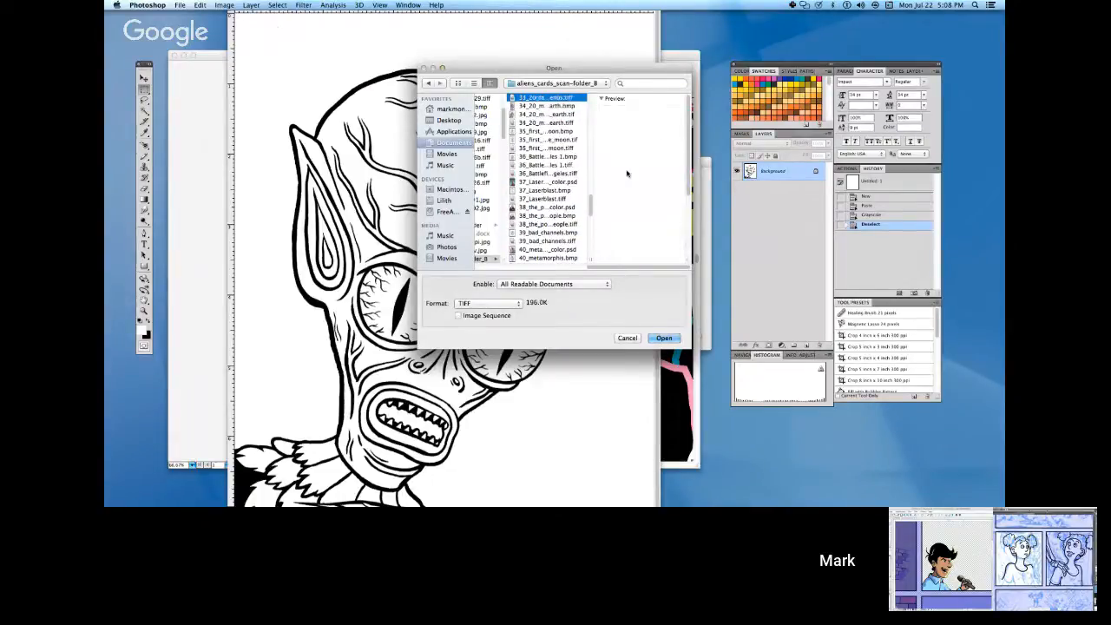
pyautogui.press('Up')
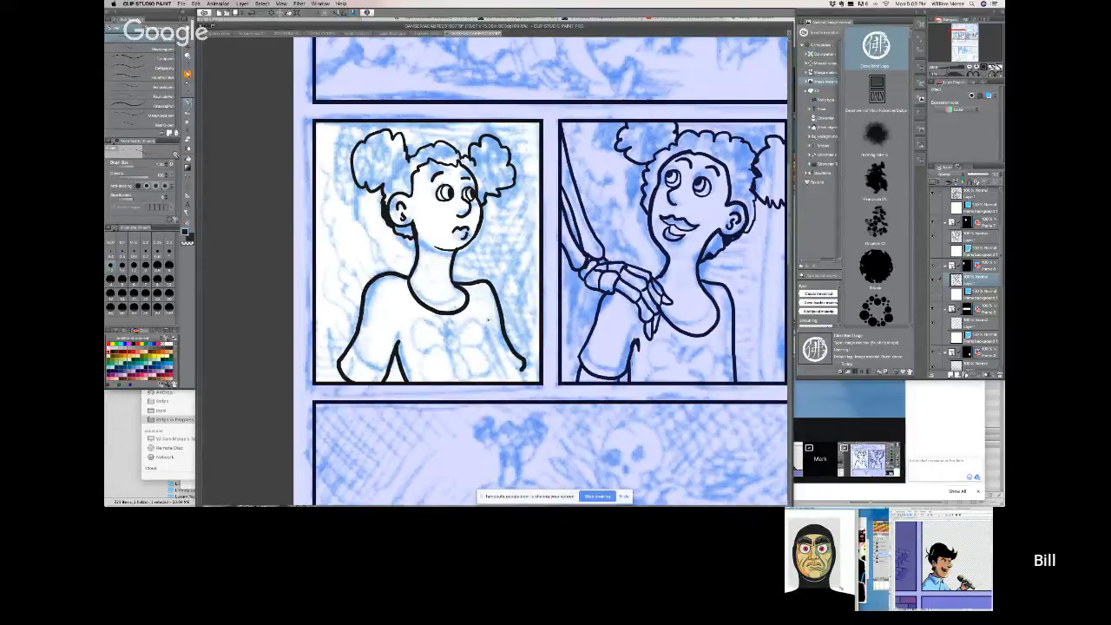
# Switch to the pigtailed-girl comic page in Clip Studio Paint and ink the sleeve line beside her torso in the white panel.
pyautogui.moveTo(488, 321); pyautogui.dragTo(526, 381)
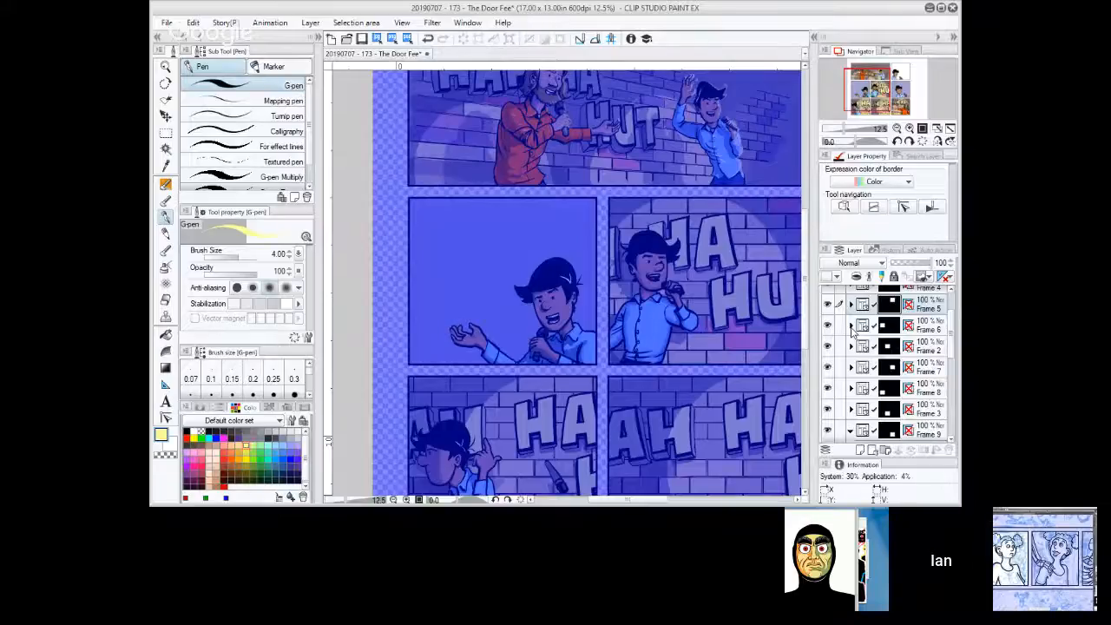
# Switch to The Door Fee comic, expand the Frame 6 folder, and show the White background 1 layer above it.
pyautogui.click(850, 326)
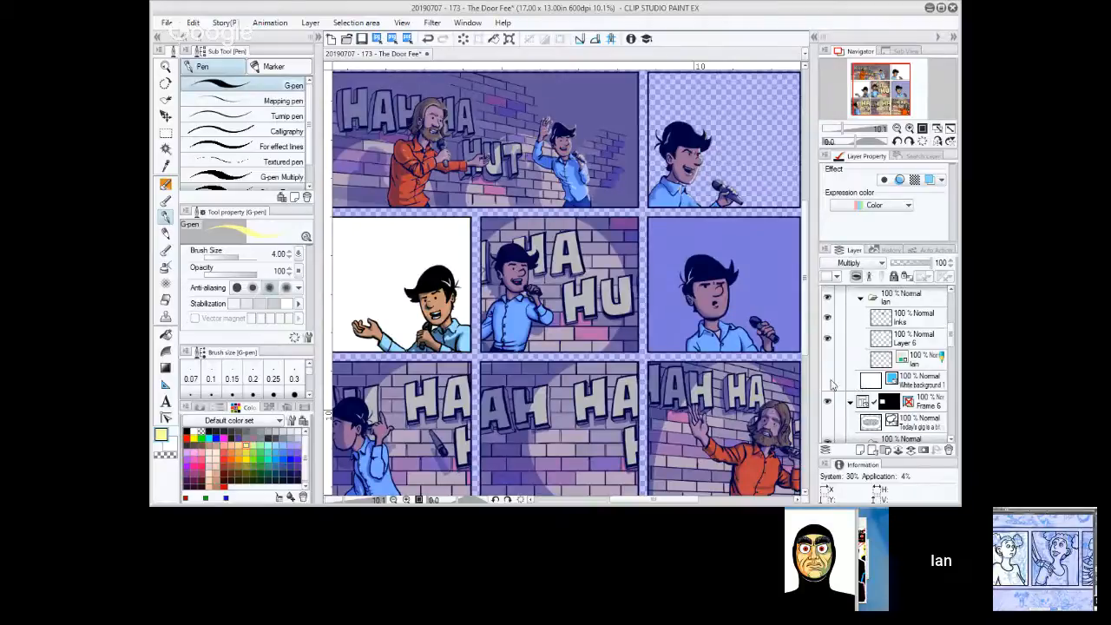
pyautogui.click(829, 382)
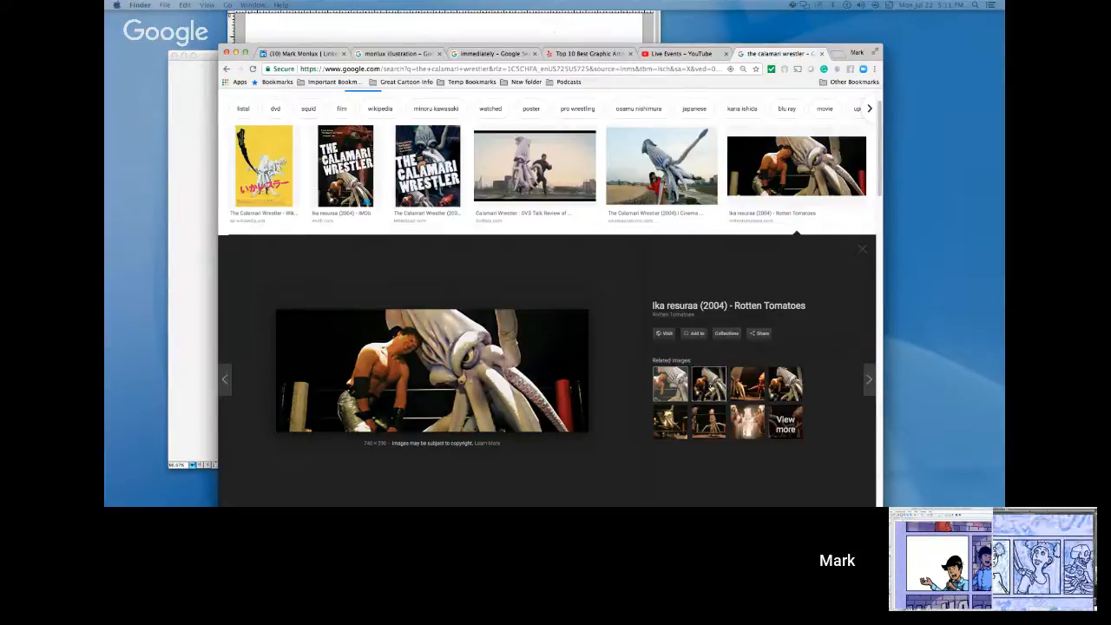
# Switch to the calamari wrestler image search in Chrome and examine related images plus the DVD Talk and Bad Movie Review stills.
pyautogui.click(710, 387)
pyautogui.click(672, 390)
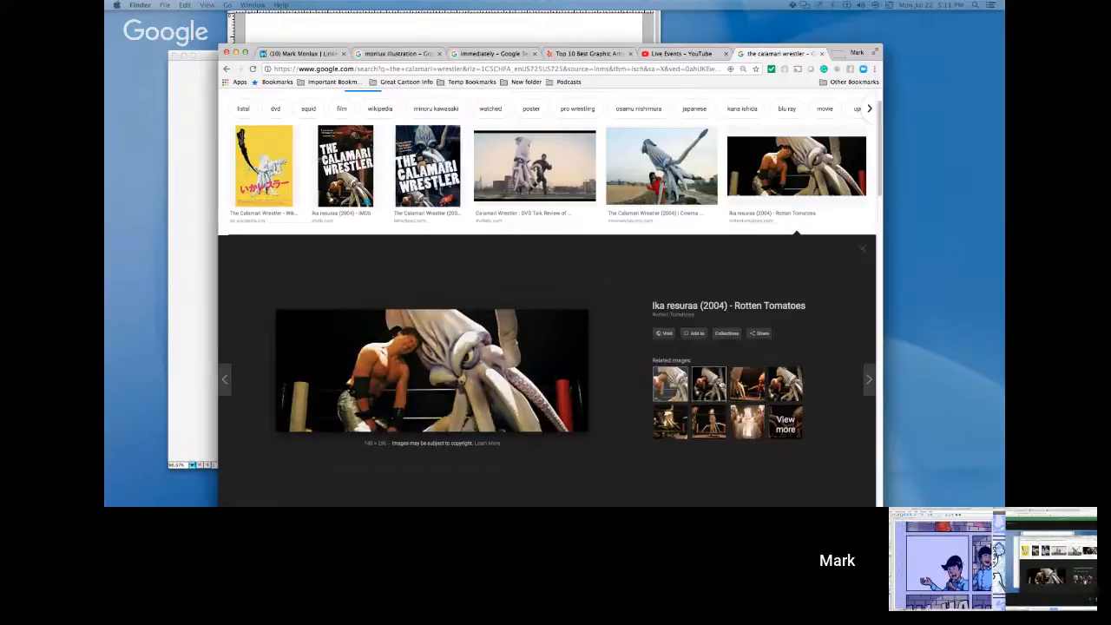
pyautogui.click(540, 172)
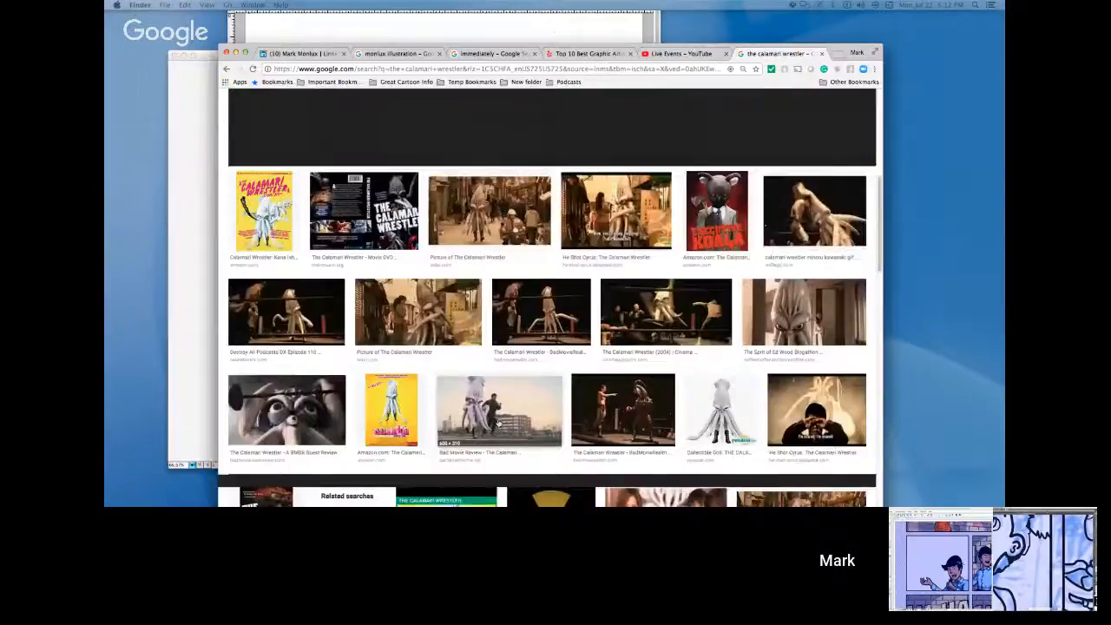
pyautogui.click(497, 419)
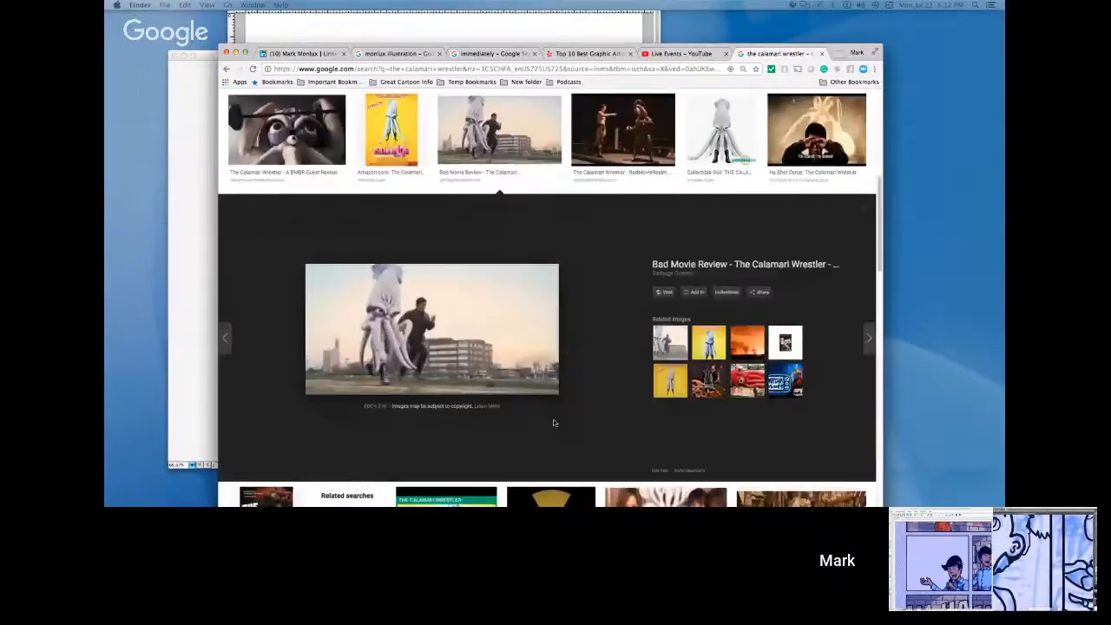
# Browse further calamari wrestler image results and enlarge the Reel News photo, the retail store toy figure, and the yellow "le catcheur calamar" poster.
pyautogui.scroll(-3, 621, 399)
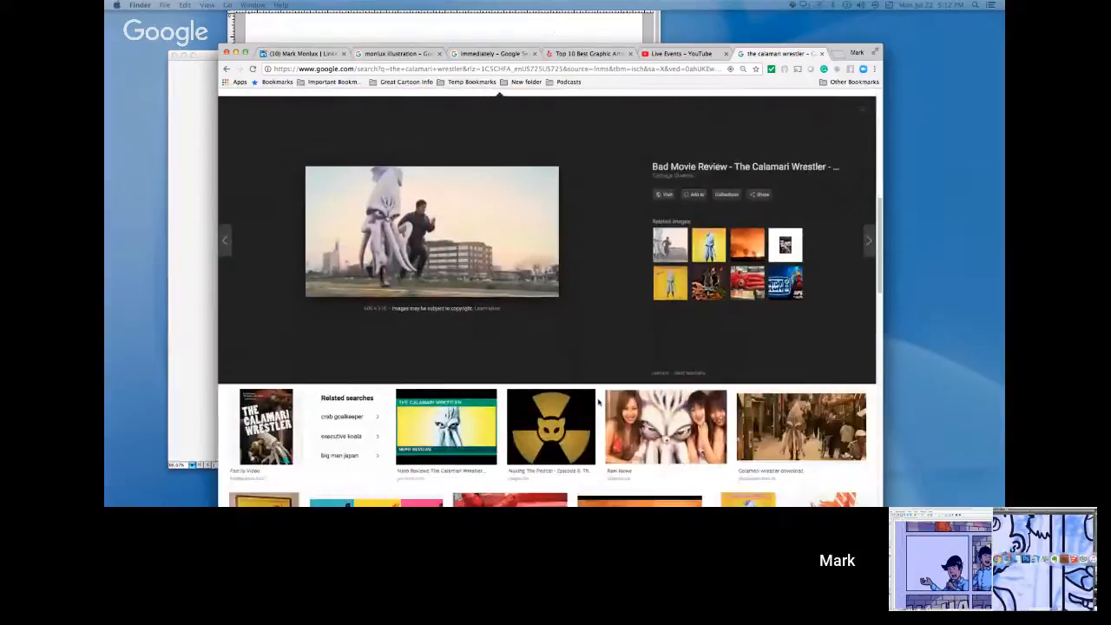
pyautogui.scroll(-3, 597, 401)
pyautogui.click(665, 321)
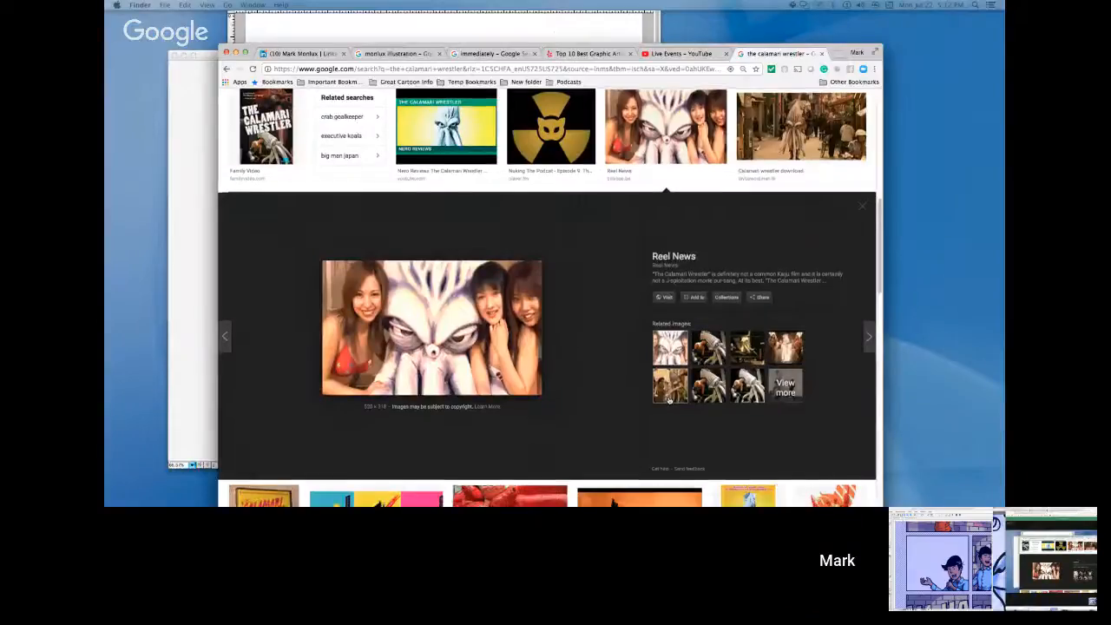
pyautogui.scroll(-3, 669, 401)
pyautogui.scroll(-5, 670, 400)
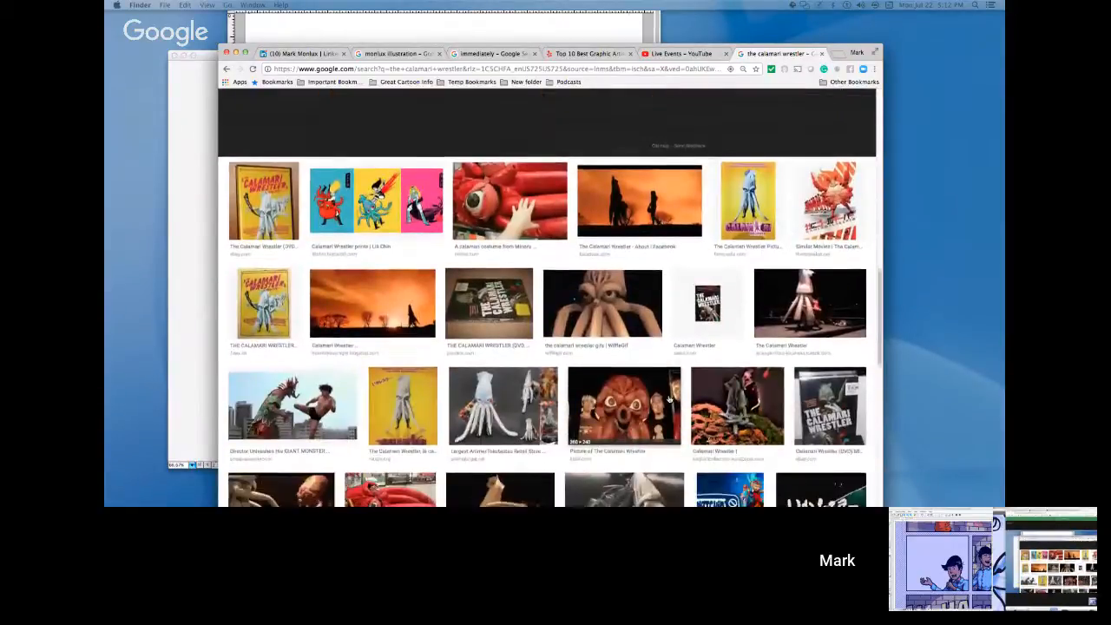
pyautogui.scroll(-1, 660, 396)
pyautogui.click(504, 385)
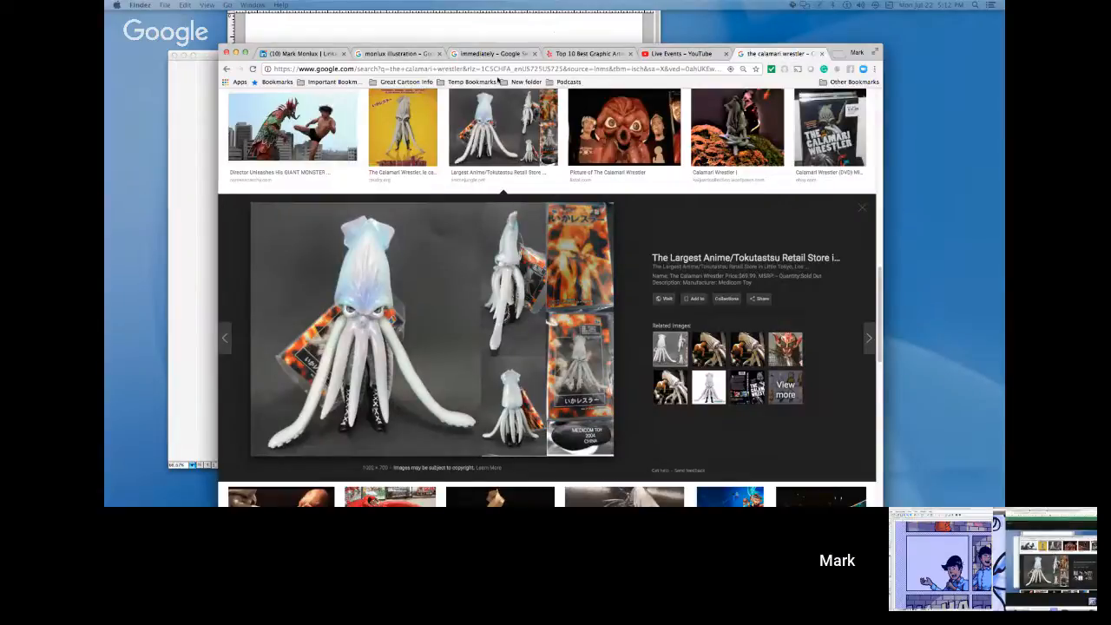
pyautogui.click(399, 109)
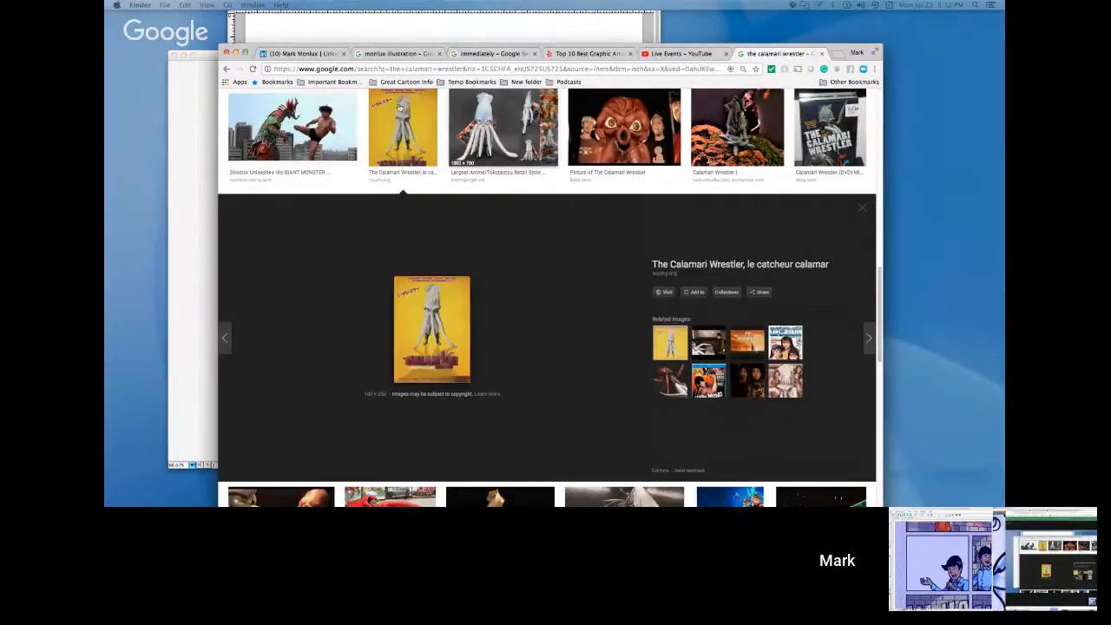
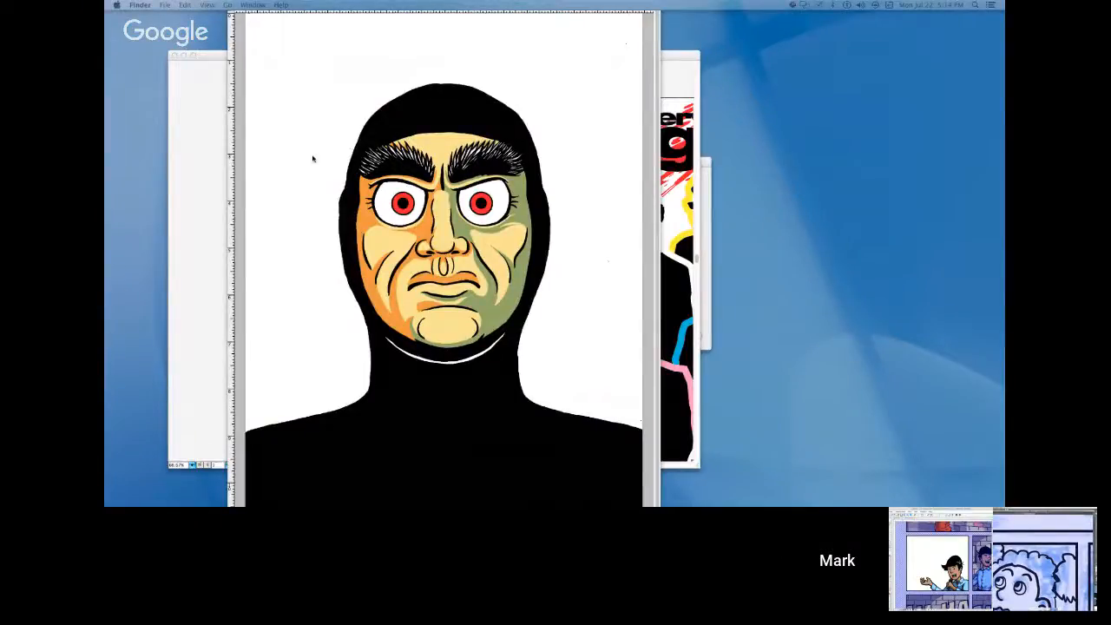
# Examine the hooded red-eyed man scan and the three-eyed winged alien line art in Photoshop.
pyautogui.click(329, 129)
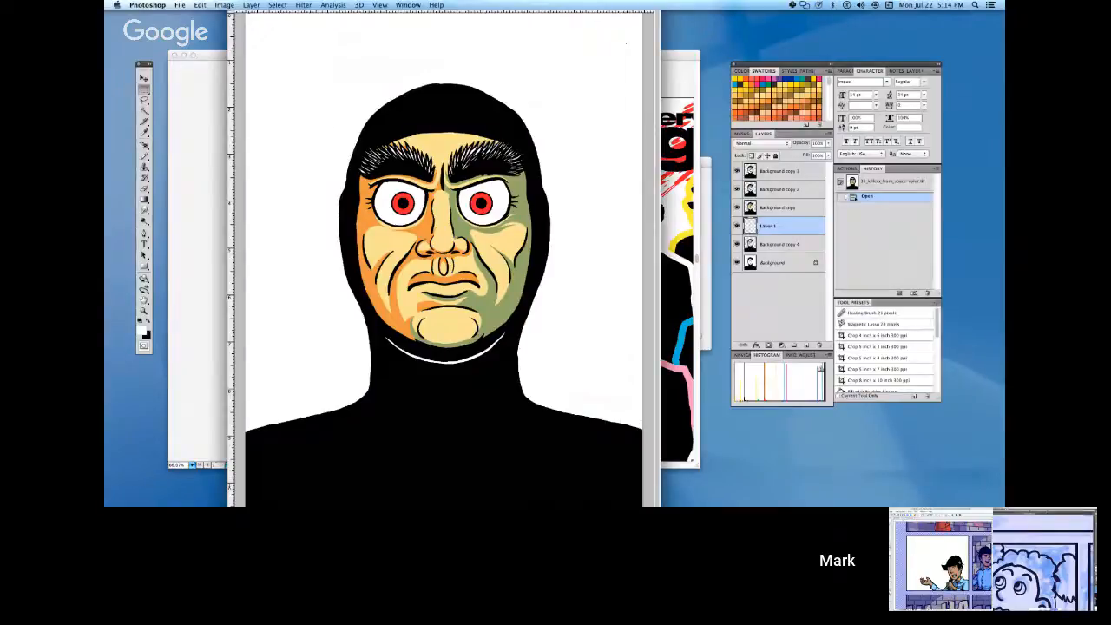
pyautogui.press('f')
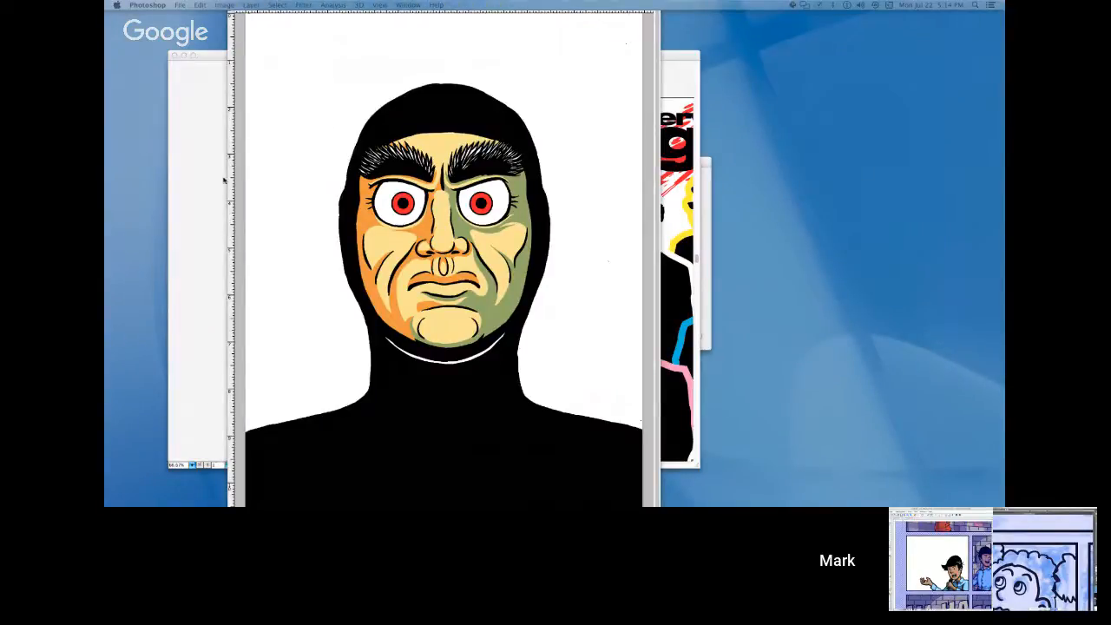
pyautogui.click(266, 213)
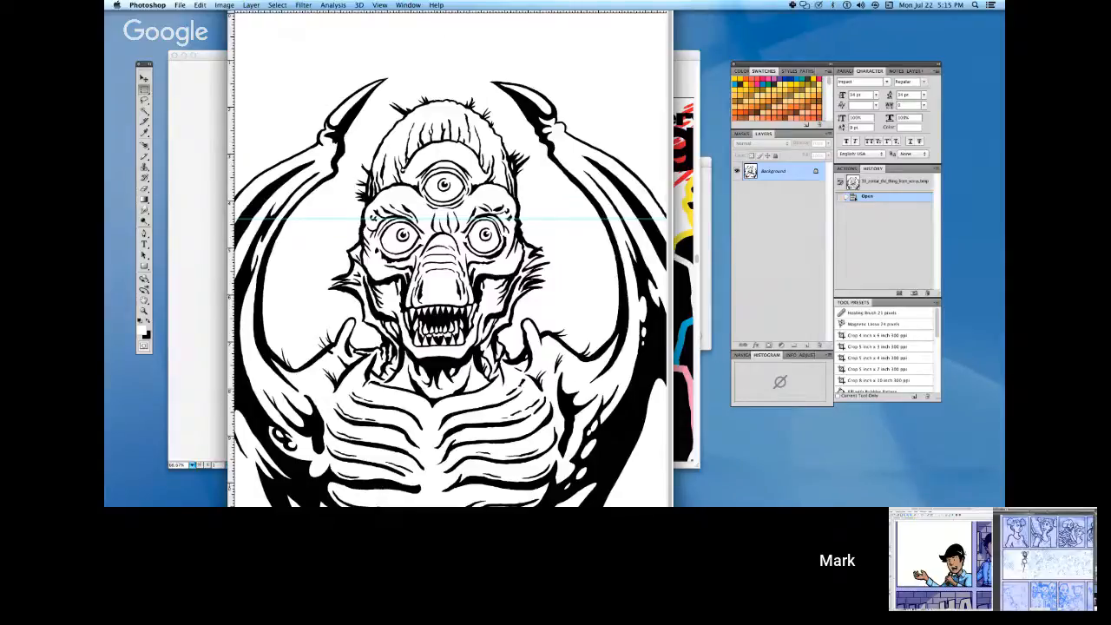
pyautogui.press('Tab')
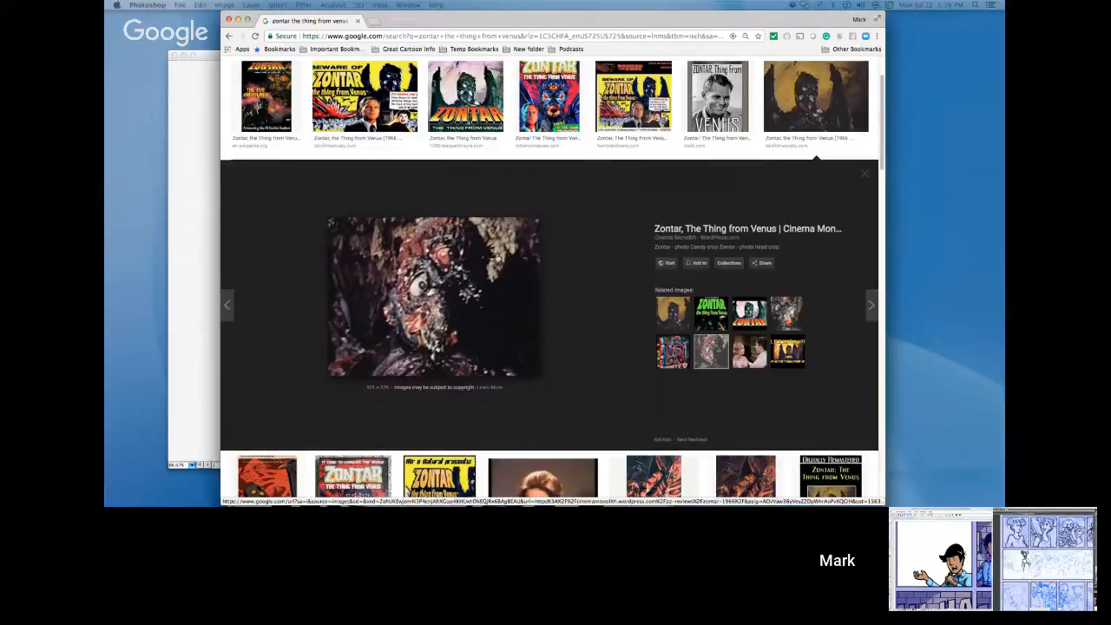
# Switch to the Zontar image search in Chrome and enlarge the yellow "Beware of Zontar" poster and the Rotten Tomatoes cover.
pyautogui.scroll(-2, 583, 337)
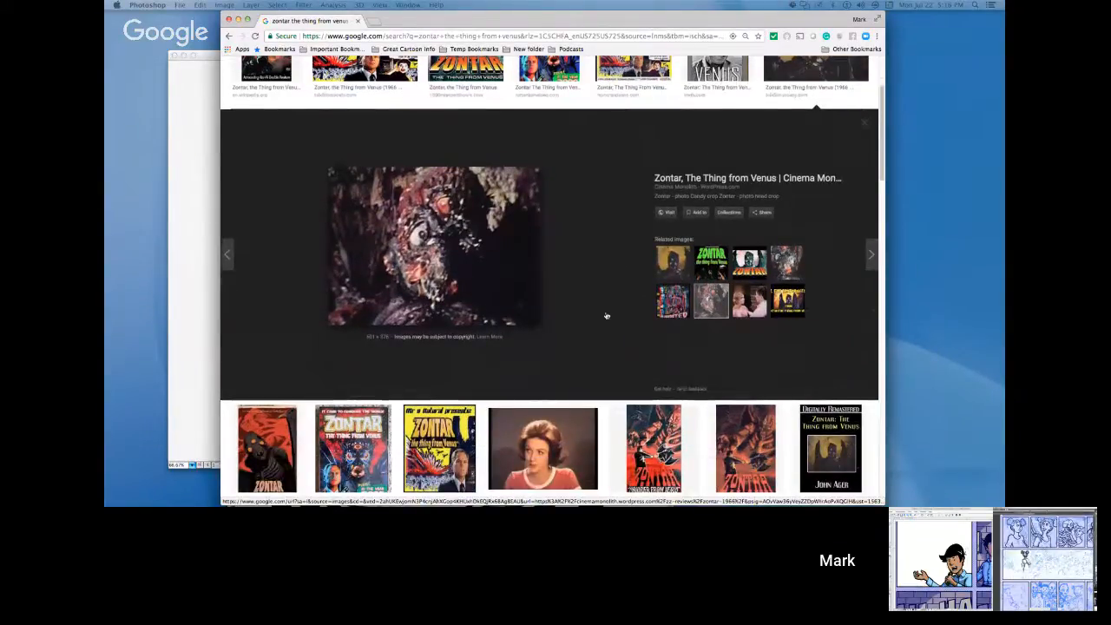
pyautogui.scroll(3, 607, 317)
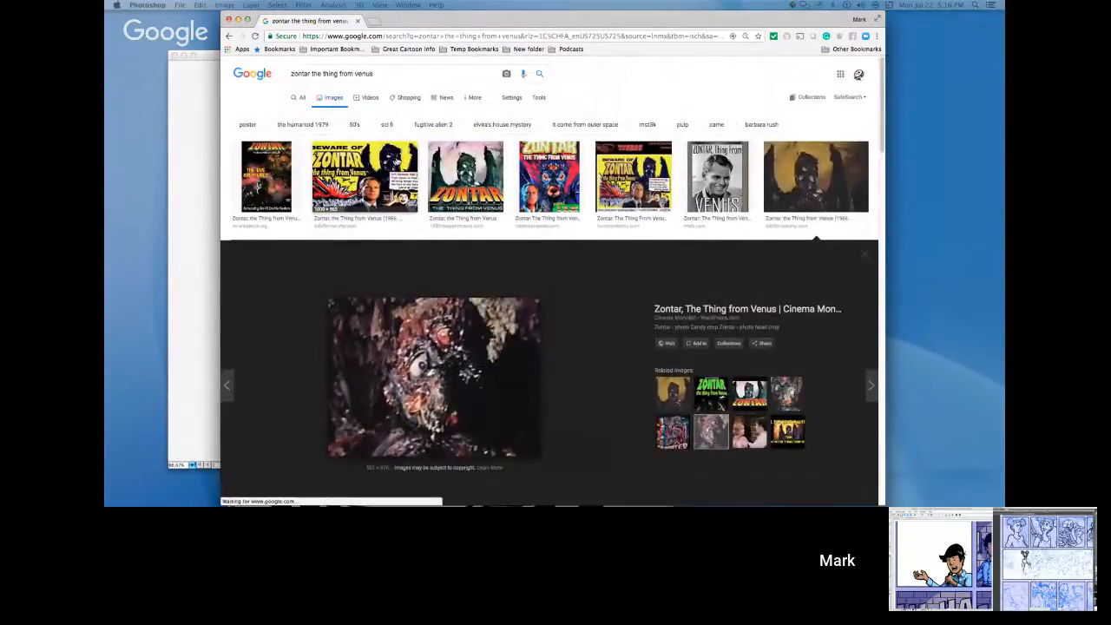
pyautogui.click(417, 167)
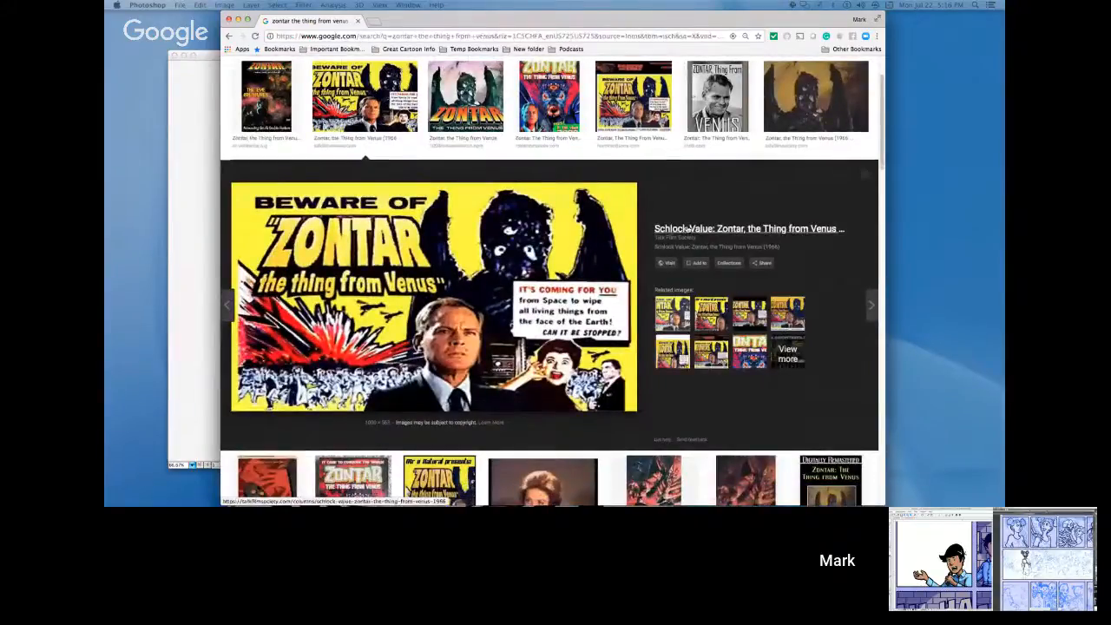
pyautogui.scroll(2, 625, 234)
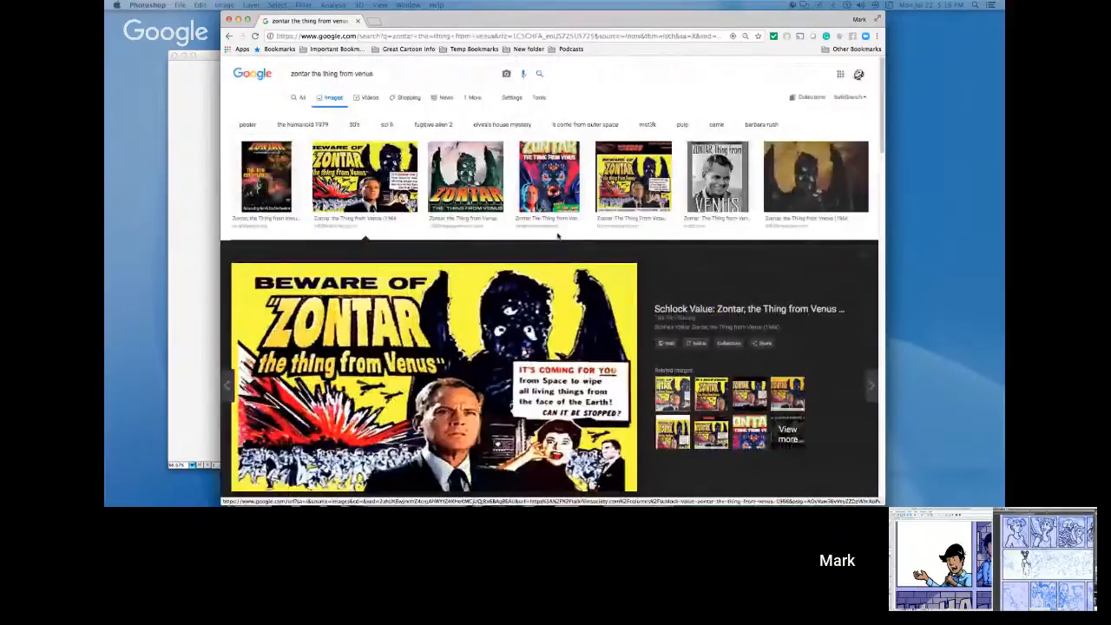
pyautogui.click(557, 193)
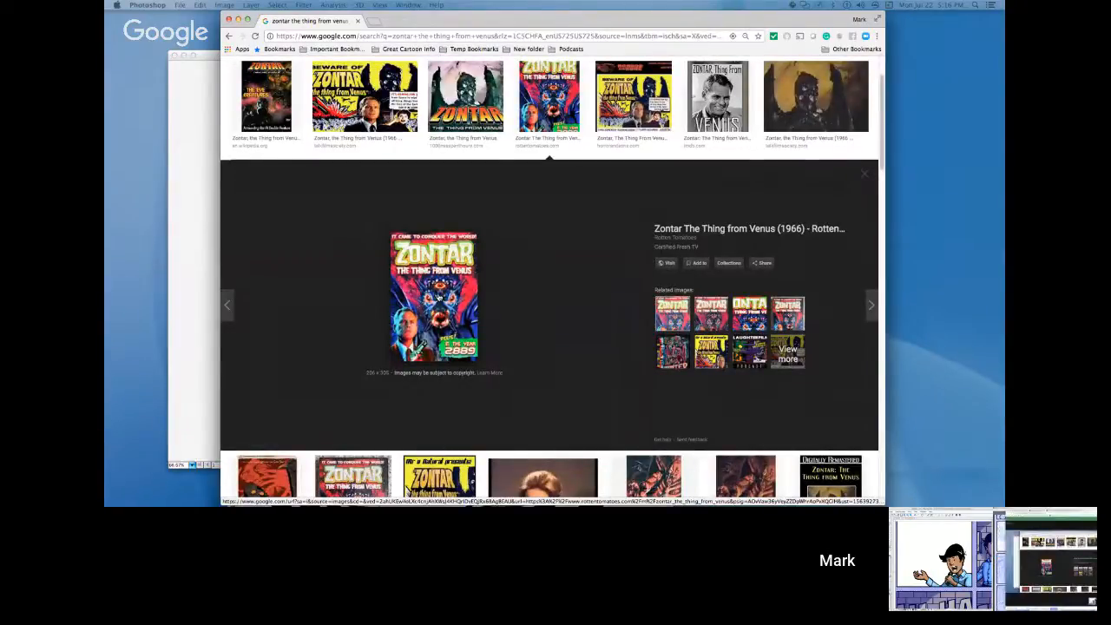
pyautogui.scroll(2, 440, 296)
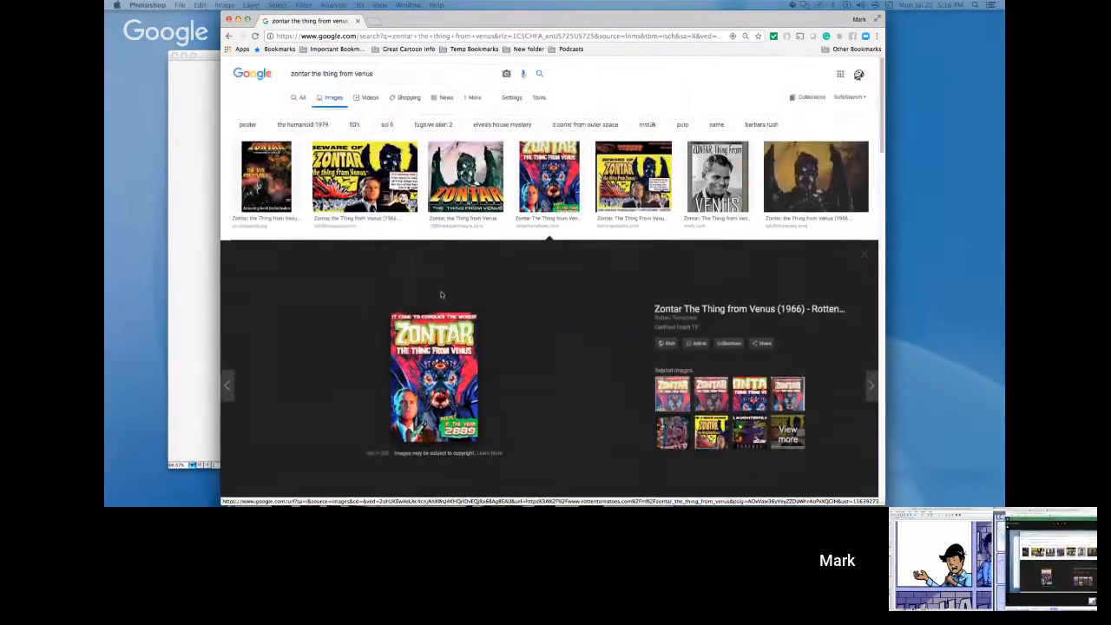
pyautogui.scroll(-10, 440, 295)
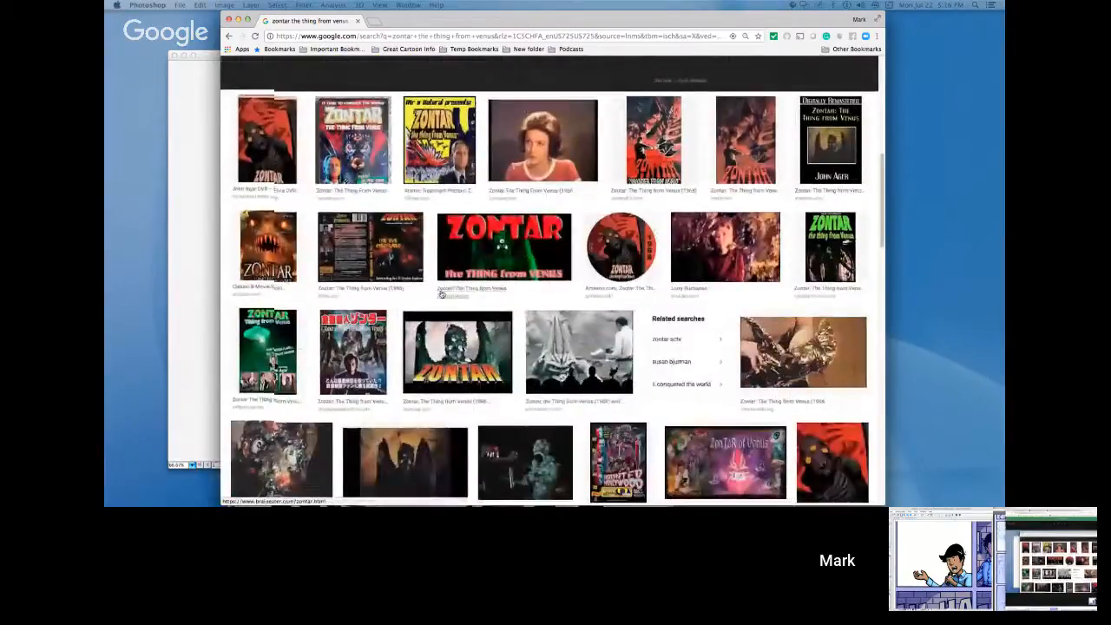
# Browse further Zontar image results and enlarge the red poster, the winged creature drawing with bats, and the Deskgram illustration.
pyautogui.scroll(-1, 440, 296)
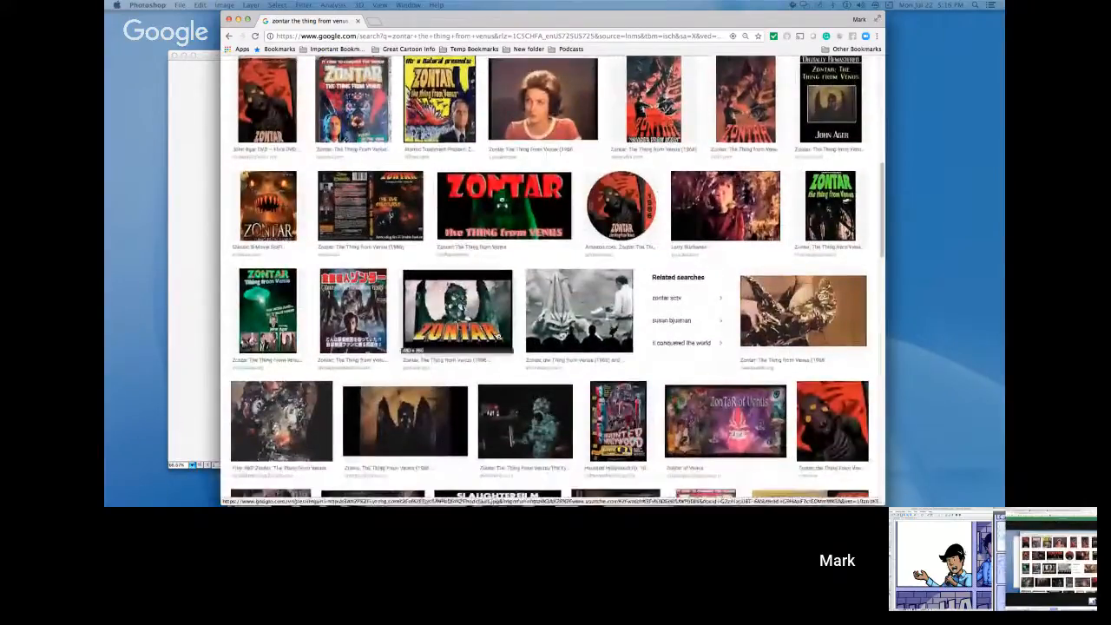
pyautogui.click(816, 422)
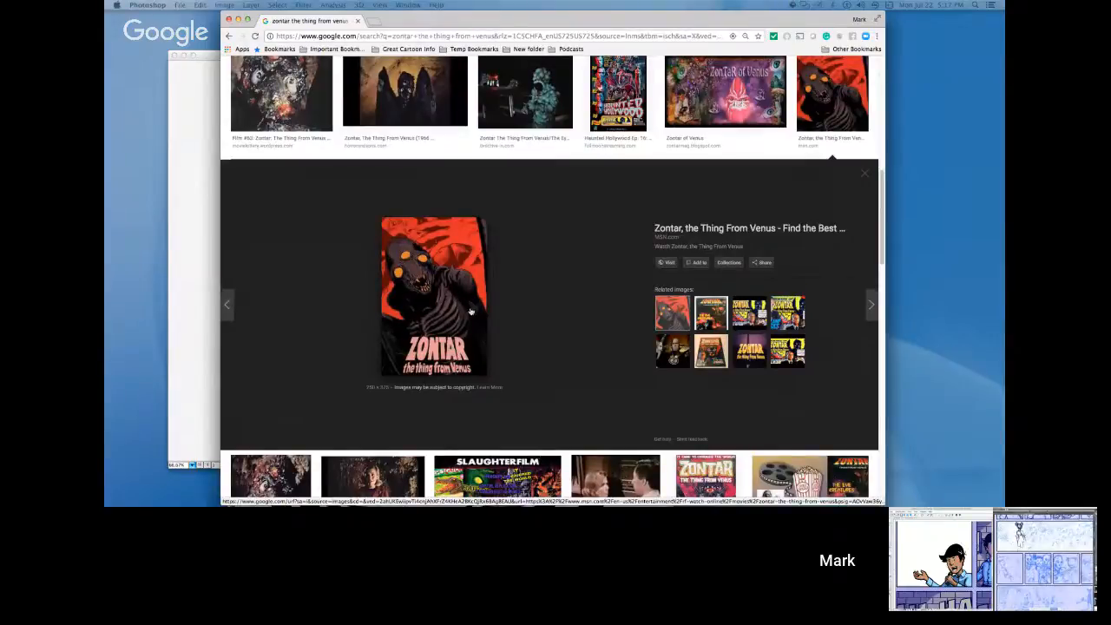
pyautogui.scroll(-5, 471, 312)
pyautogui.scroll(-4, 471, 310)
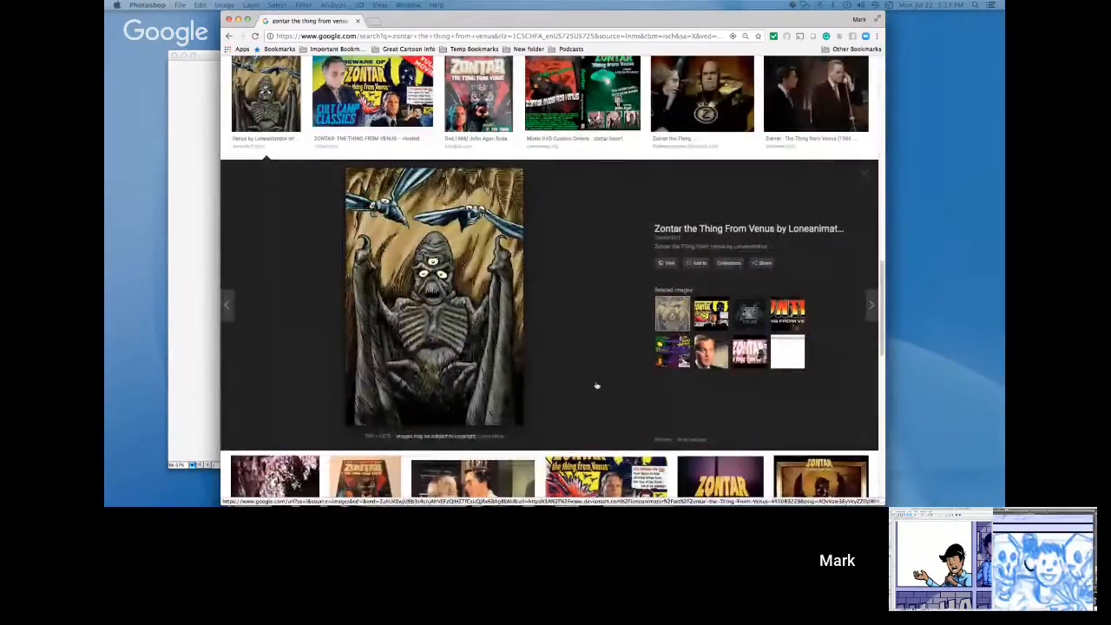
pyautogui.scroll(5, 699, 261)
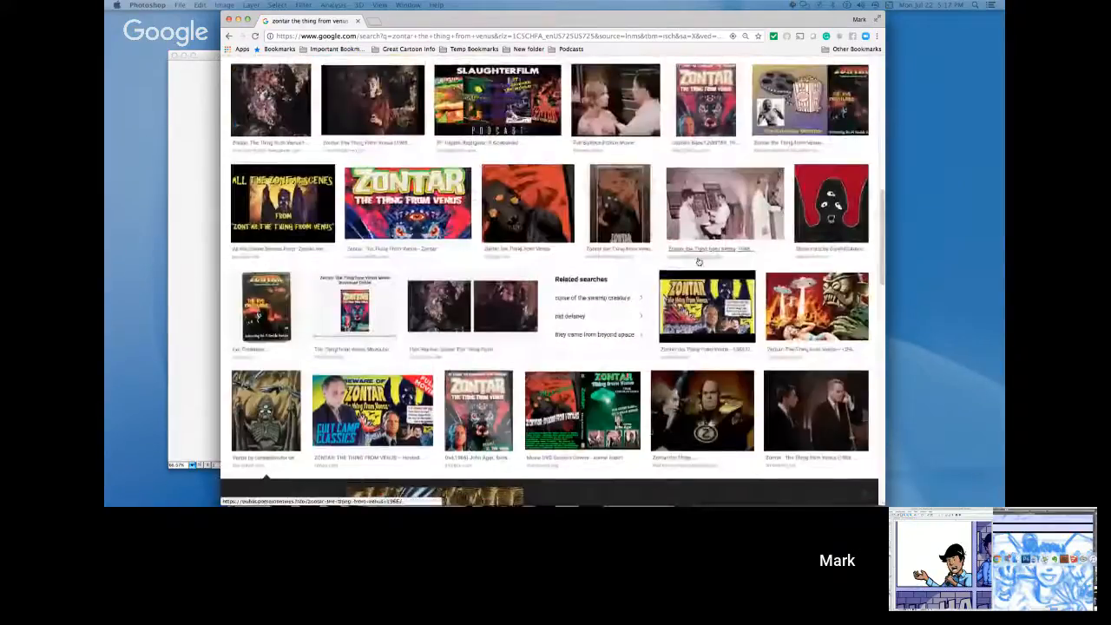
pyautogui.scroll(2, 699, 261)
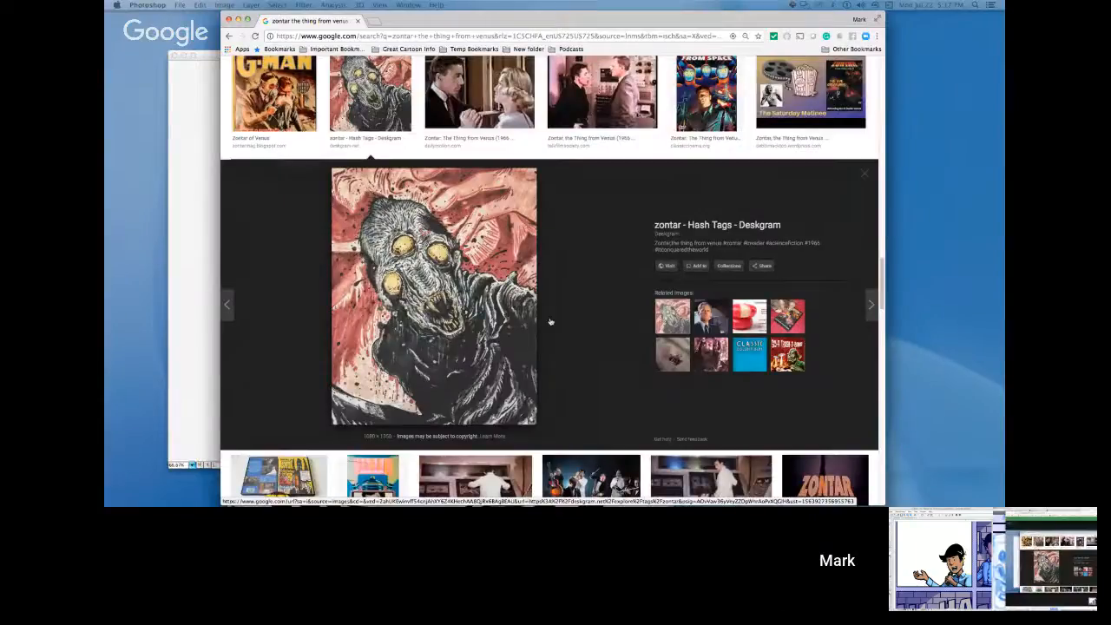
pyautogui.scroll(-5, 550, 320)
pyautogui.scroll(-8, 549, 320)
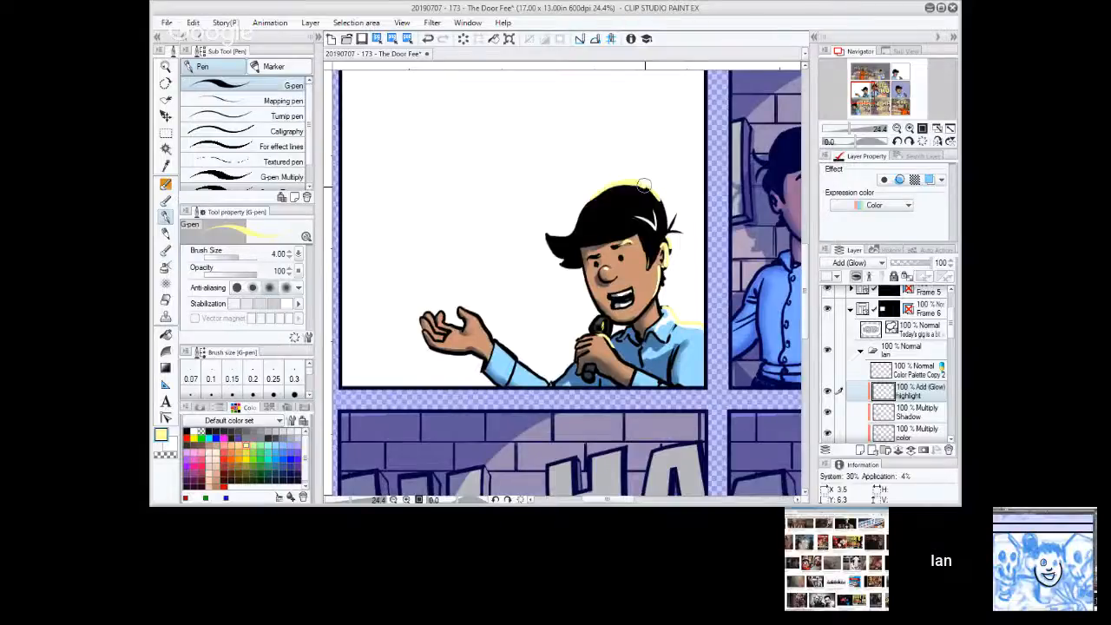
pyautogui.moveTo(644, 185); pyautogui.dragTo(676, 206)
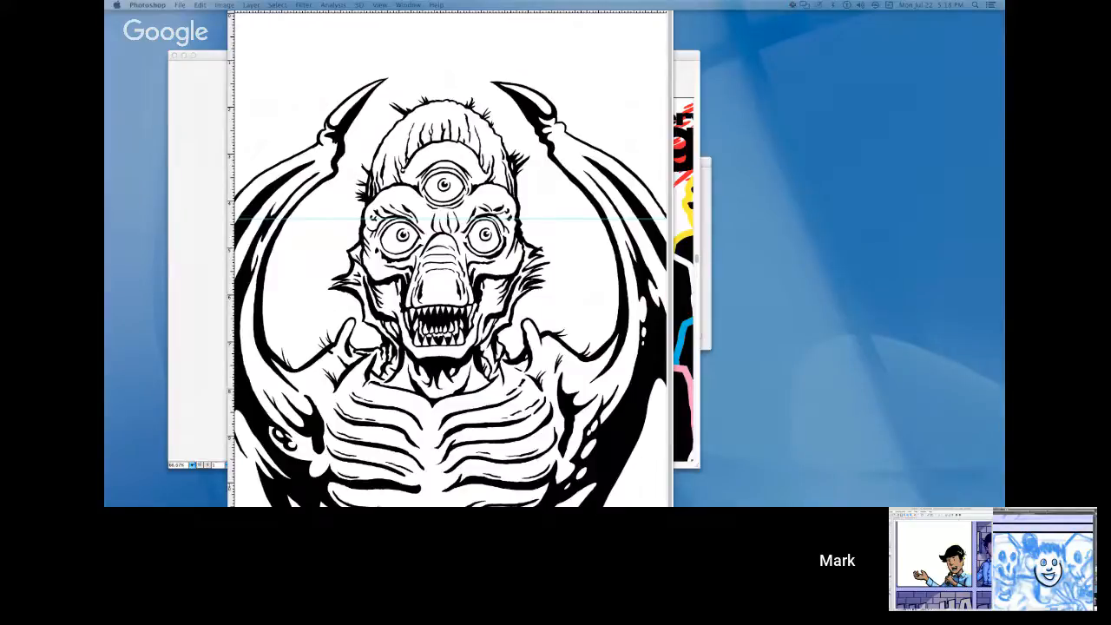
pyautogui.click(332, 20)
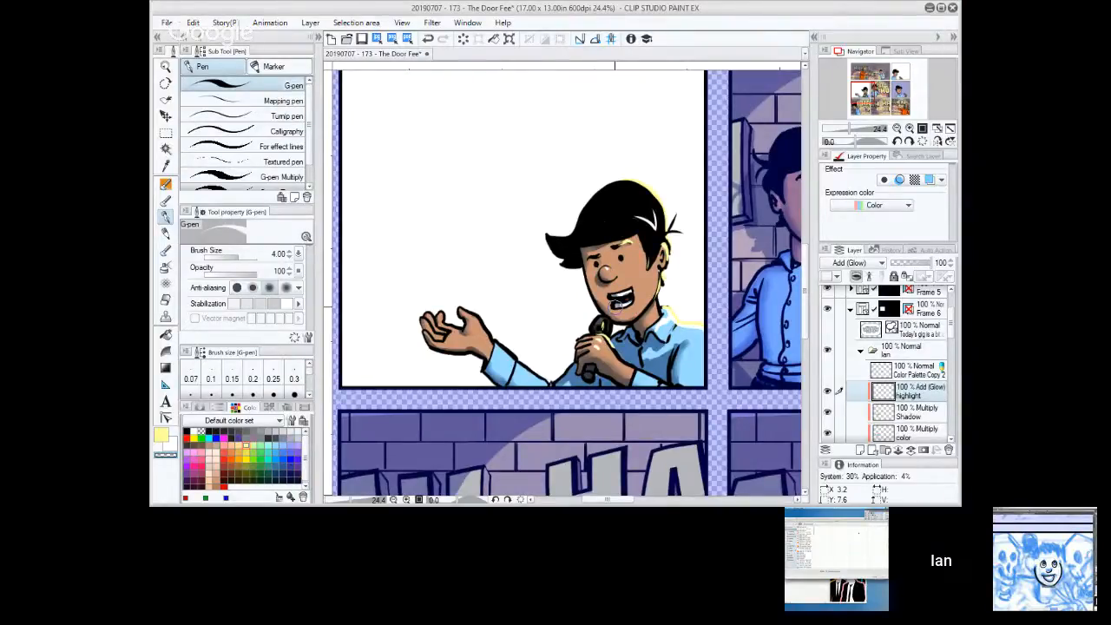
pyautogui.press('Return')
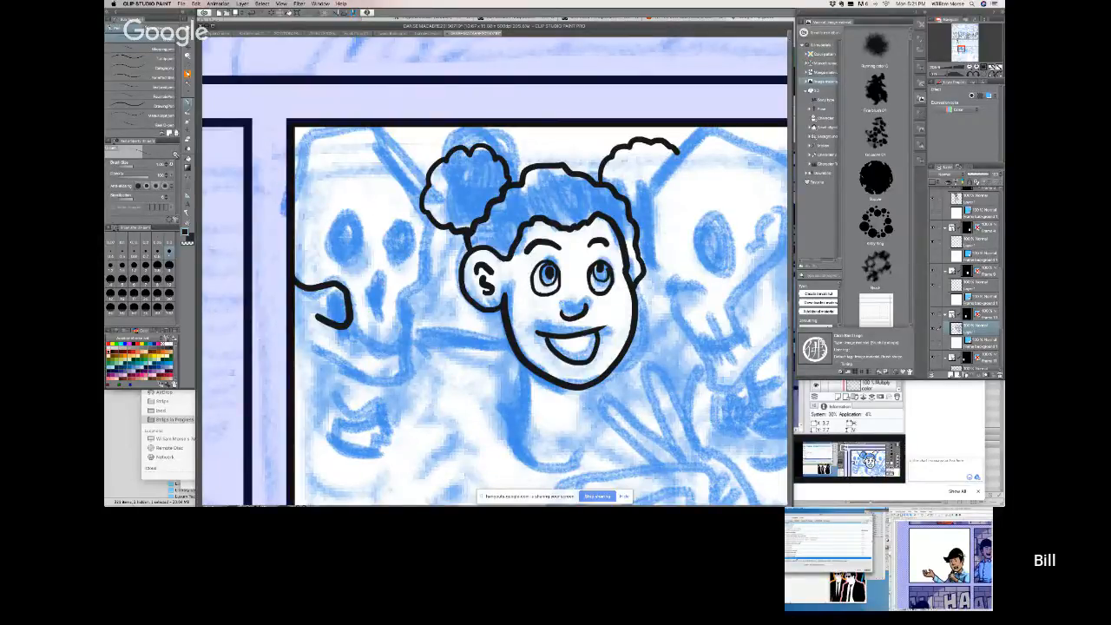
# Switch to the pigtailed-girl comic page in Clip Studio Paint and ink the nose cavity and mouth line of the skull beside her ear.
pyautogui.moveTo(376, 286)
pyautogui.mouseDown()
pyautogui.moveTo(374, 263)
pyautogui.moveTo(379, 283)
pyautogui.moveTo(394, 285)
pyautogui.mouseUp()
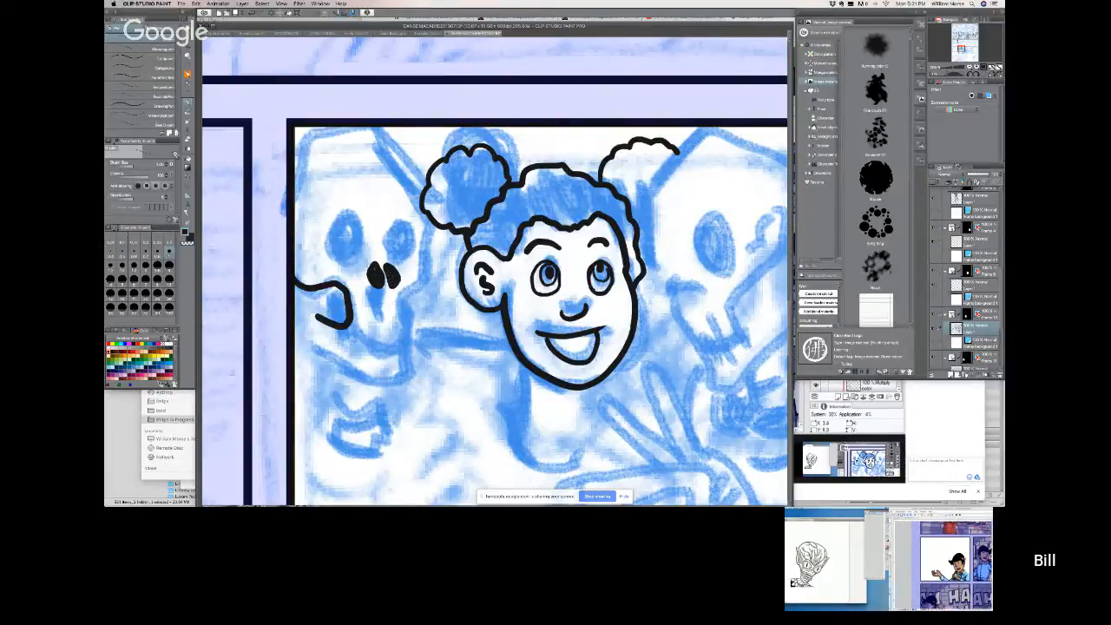
pyautogui.moveTo(350, 315)
pyautogui.mouseDown()
pyautogui.moveTo(392, 327)
pyautogui.moveTo(359, 340)
pyautogui.moveTo(378, 345)
pyautogui.moveTo(403, 331)
pyautogui.moveTo(401, 309)
pyautogui.moveTo(354, 313)
pyautogui.moveTo(391, 324)
pyautogui.mouseUp()
pyautogui.press('c')
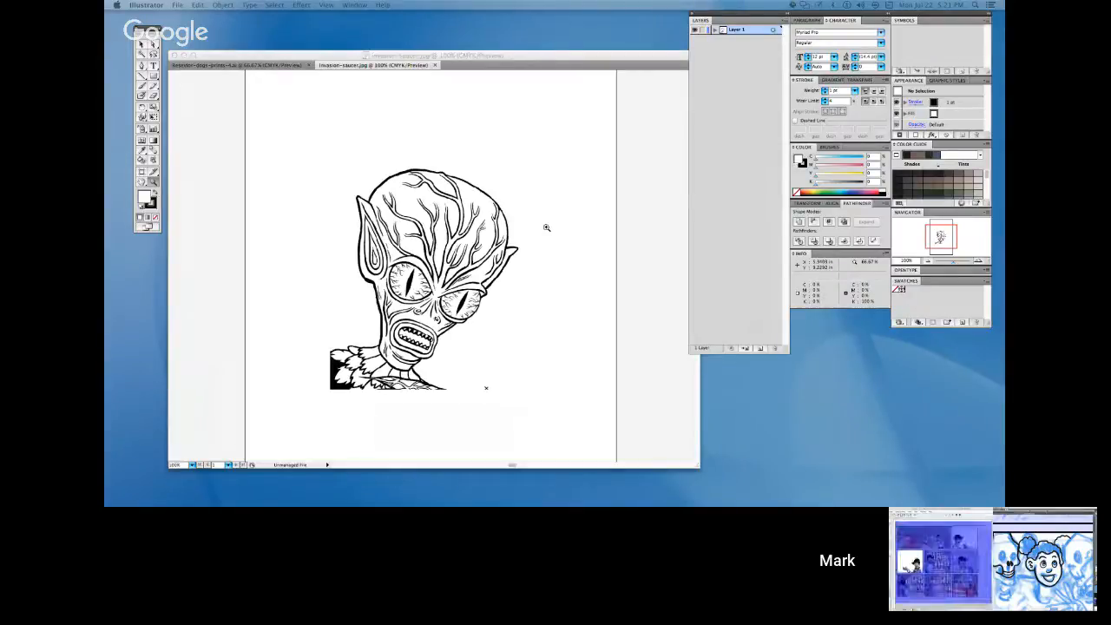
# Switch to the invasion-saucer.jpg alien head artwork in Illustrator.
pyautogui.click(546, 229)
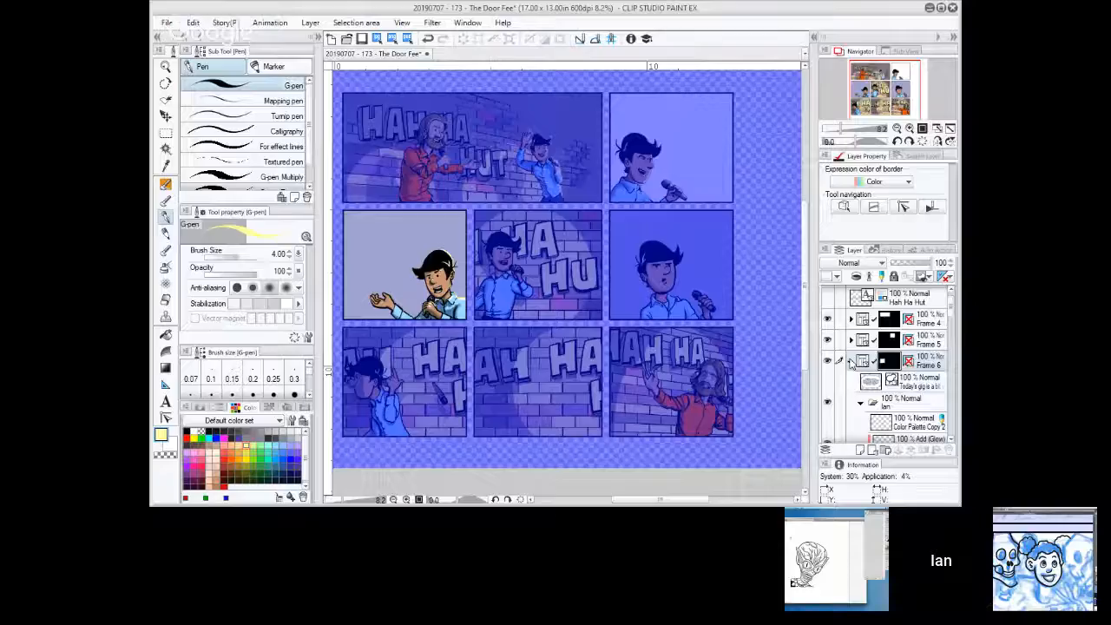
pyautogui.click(851, 361)
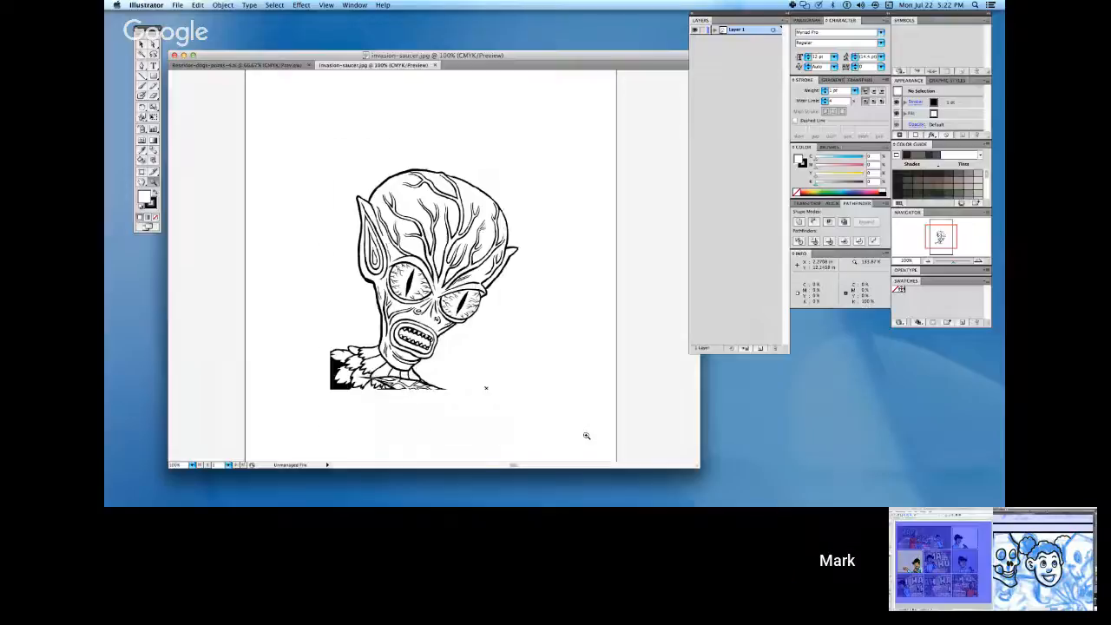
pyautogui.click(584, 436)
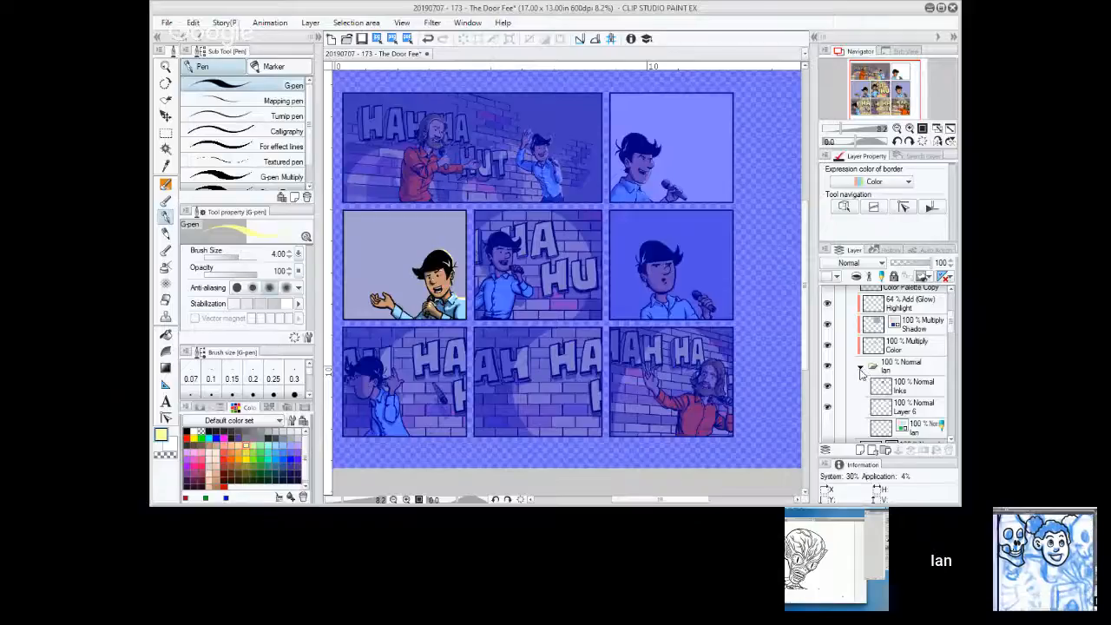
# Switch to The Door Fee comic in Clip Studio Paint and collapse the Ian layer folder.
pyautogui.click(863, 370)
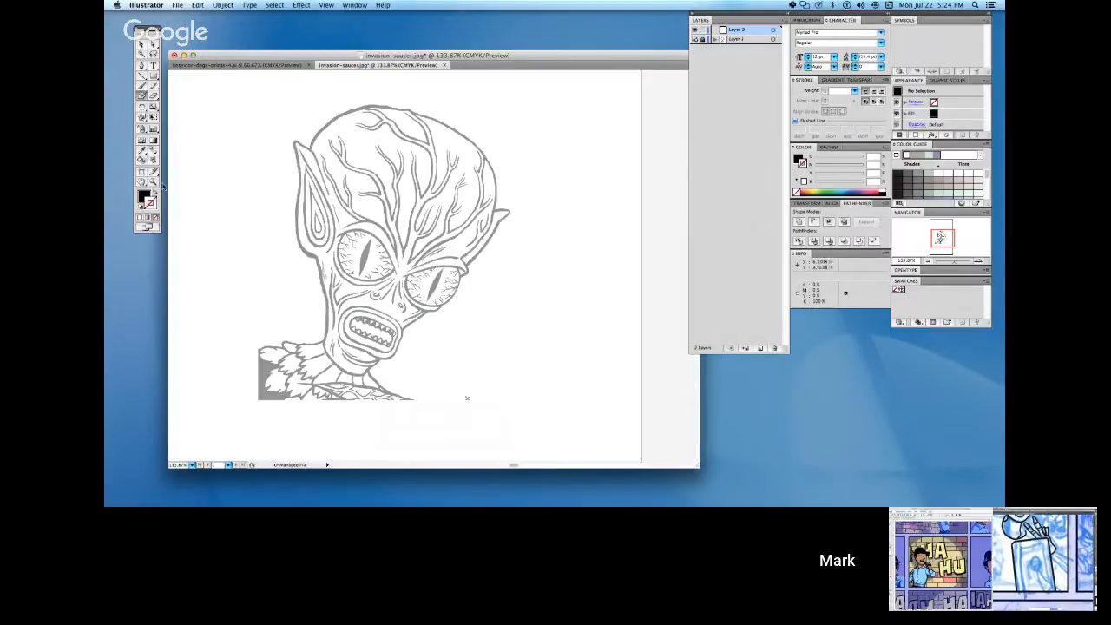
# Switch to the dimmed alien head in Illustrator and start tracing its larger eye's slit pupil in black on Layer 2 with the Blob Brush.
pyautogui.press('z')
pyautogui.click(425, 272)
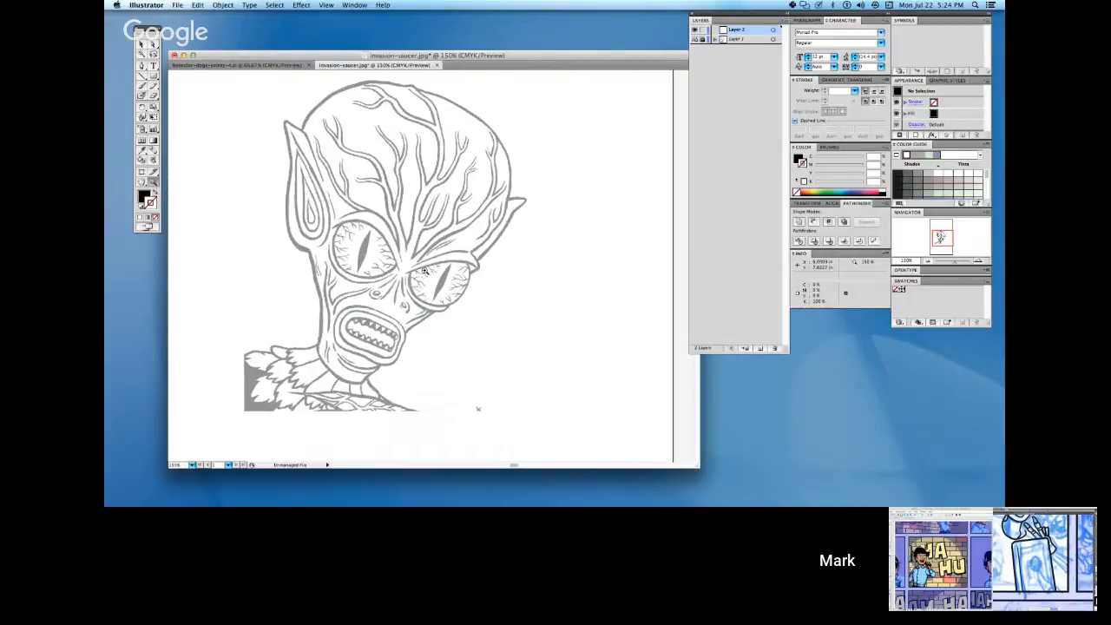
pyautogui.click(425, 271)
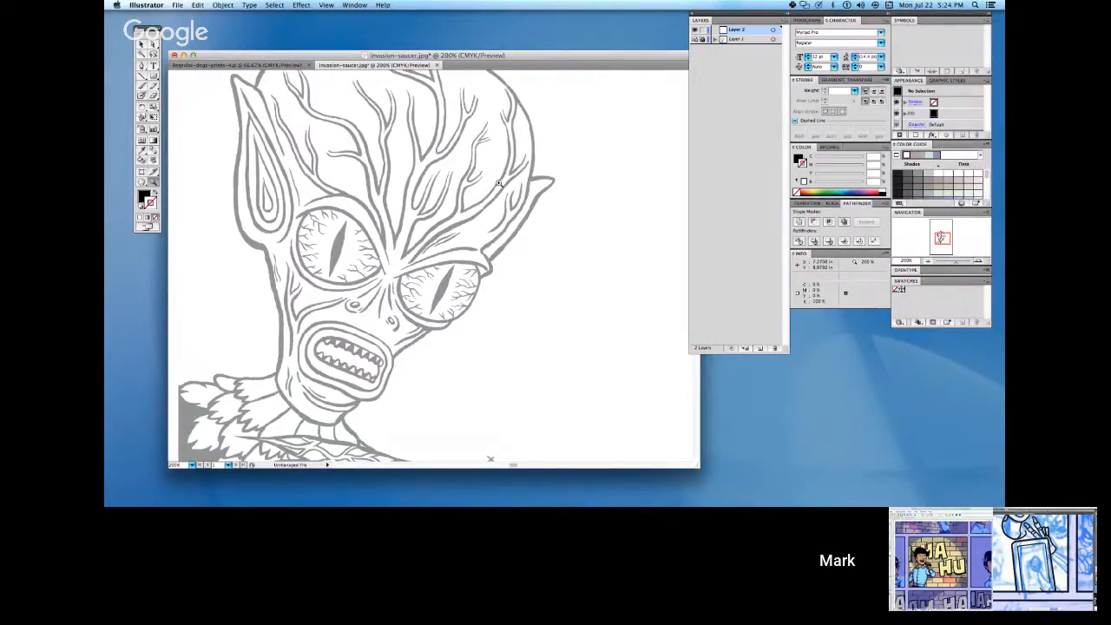
pyautogui.click(142, 85)
pyautogui.click(143, 105)
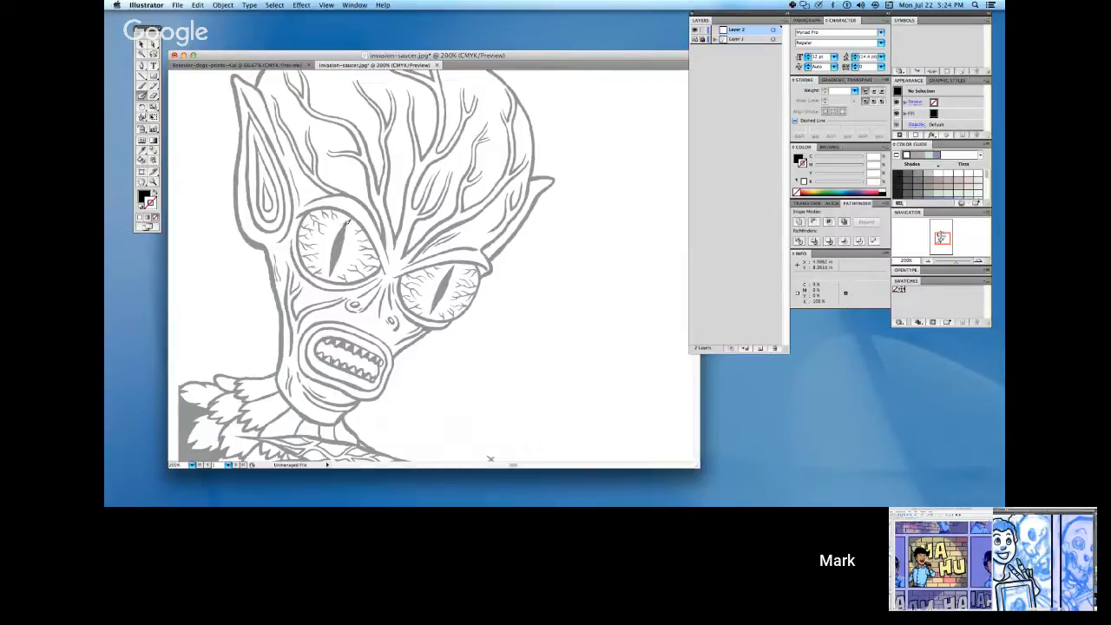
pyautogui.click(343, 224)
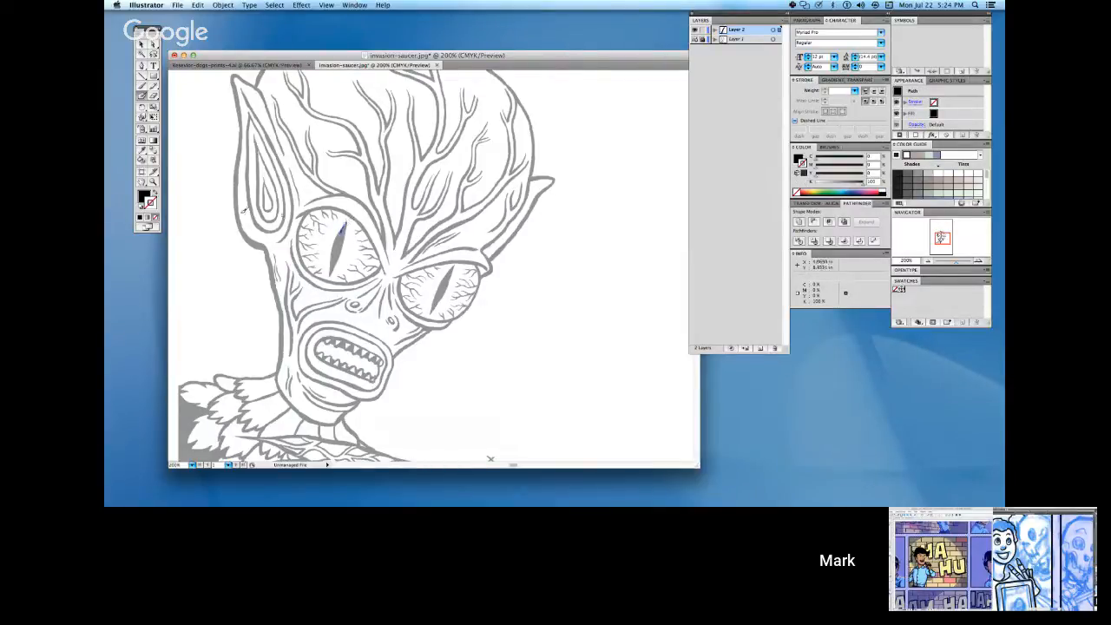
pyautogui.press('z')
pyautogui.moveTo(283, 203); pyautogui.dragTo(450, 322)
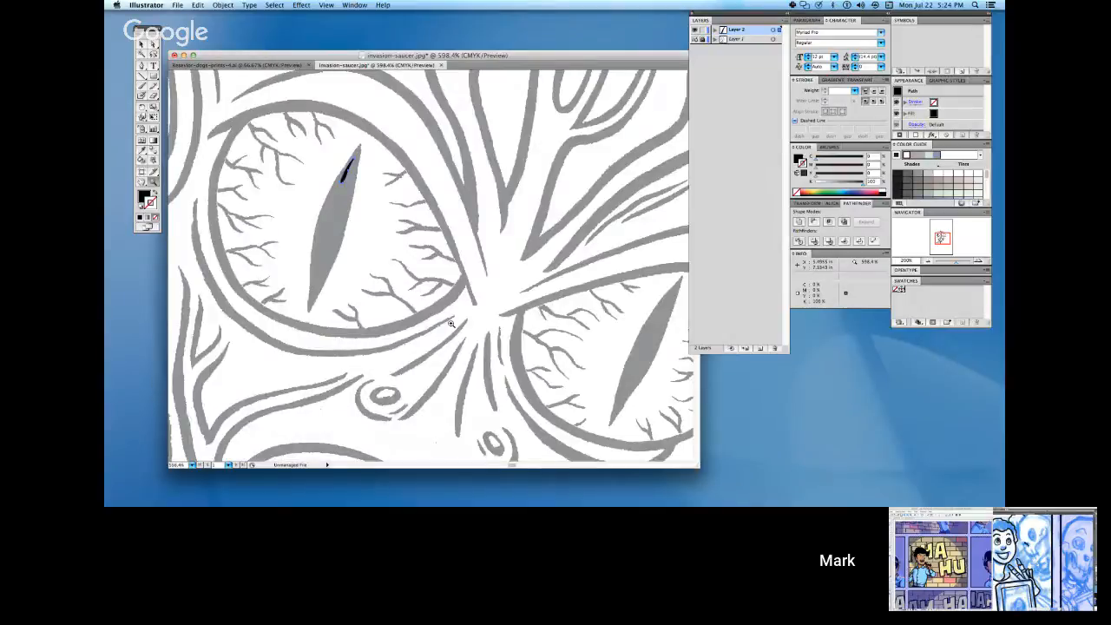
pyautogui.click(143, 89)
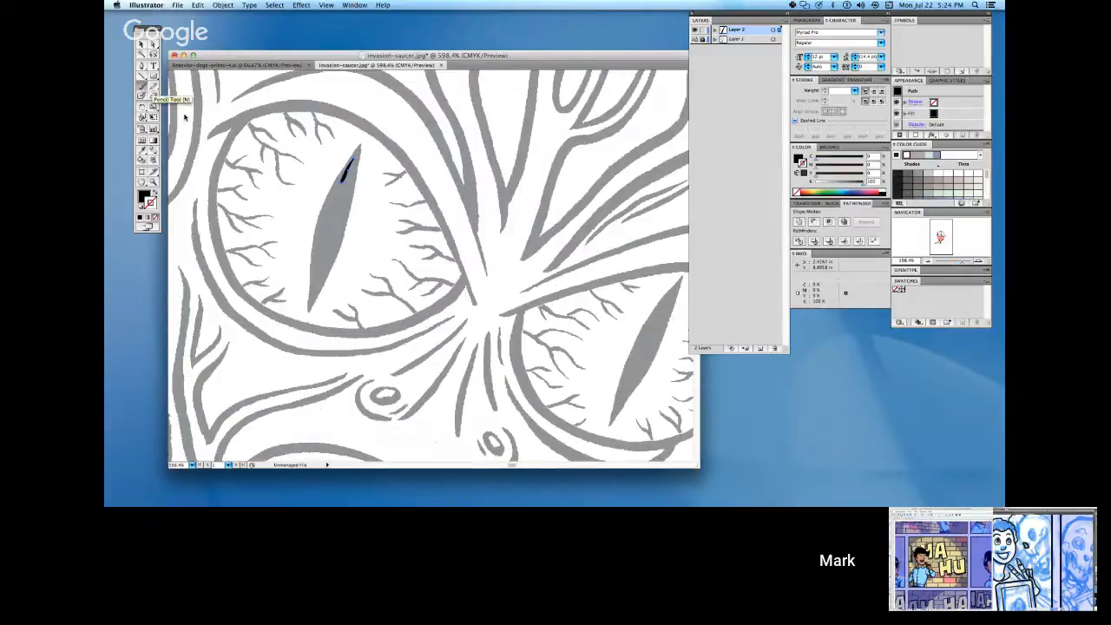
pyautogui.click(144, 95)
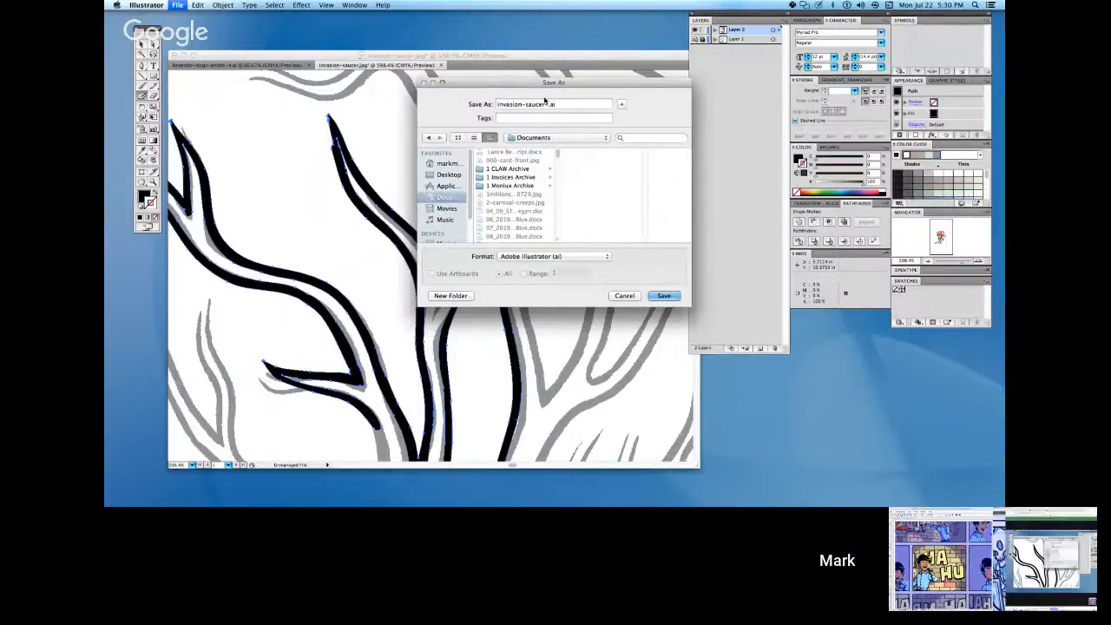
# Save the traced artwork as invasion-saucer-pins.ai in Adobe Illustrator format in the Enamel Pin Project folder.
pyautogui.write('-pins')
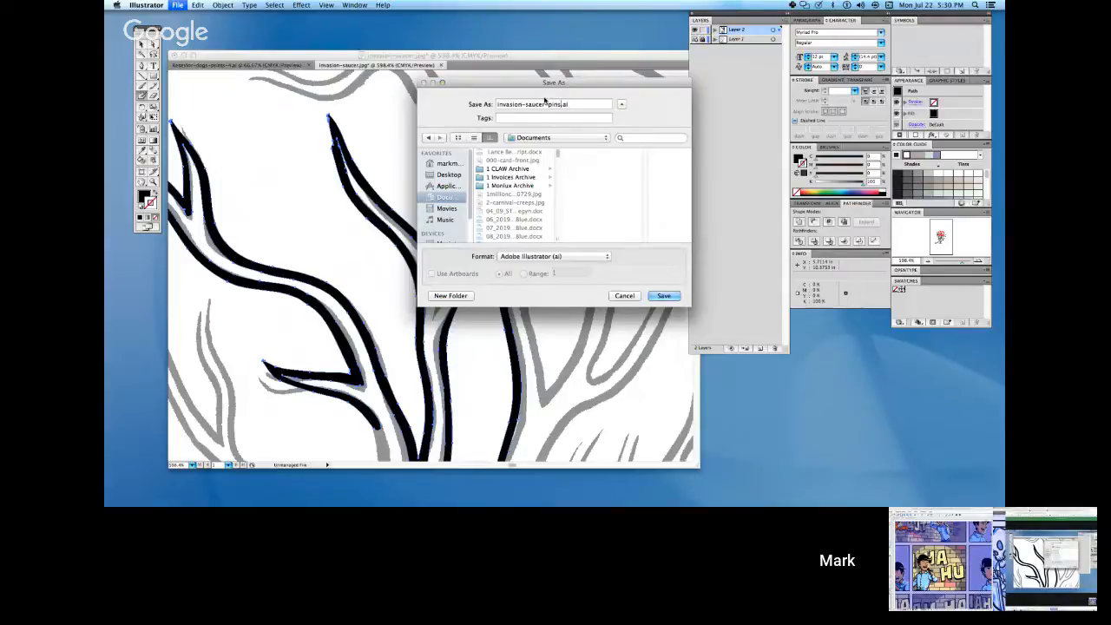
pyautogui.click(574, 139)
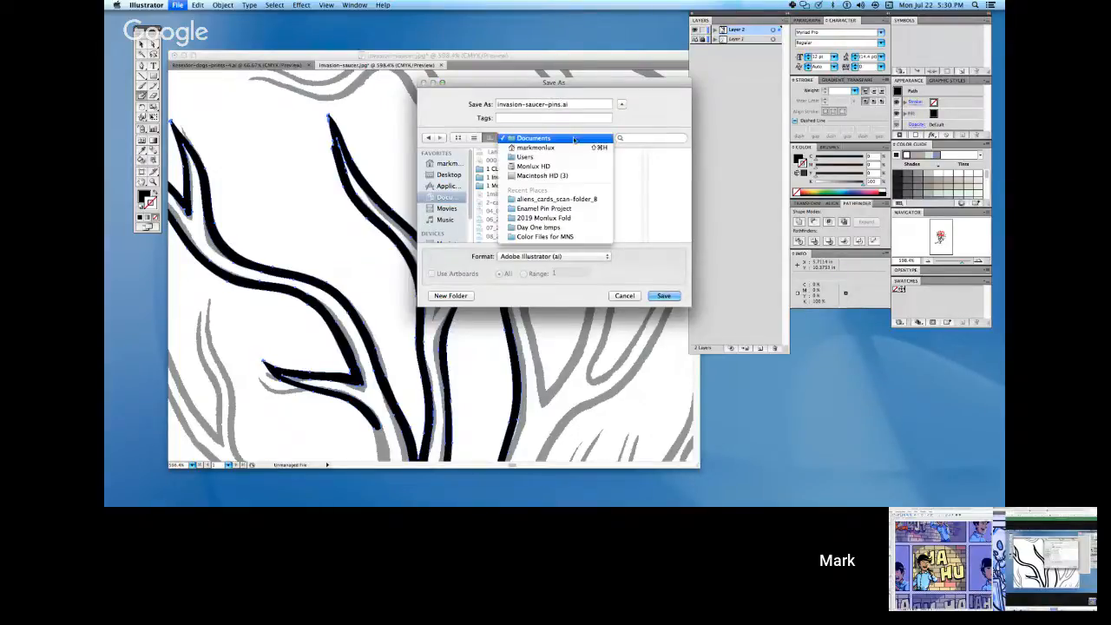
pyautogui.click(584, 200)
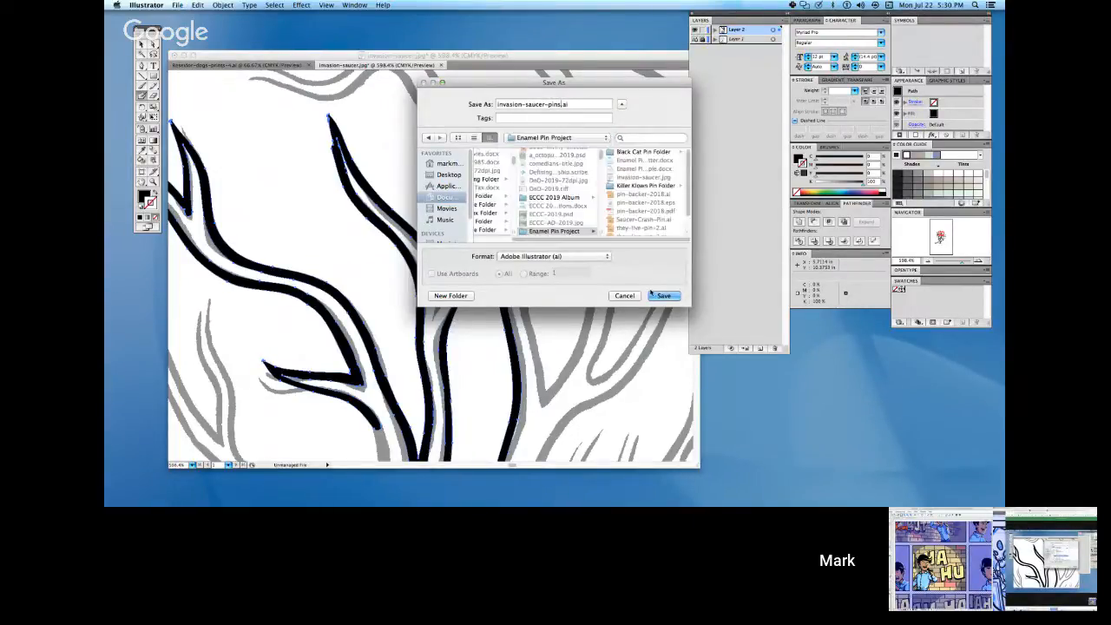
pyautogui.click(664, 295)
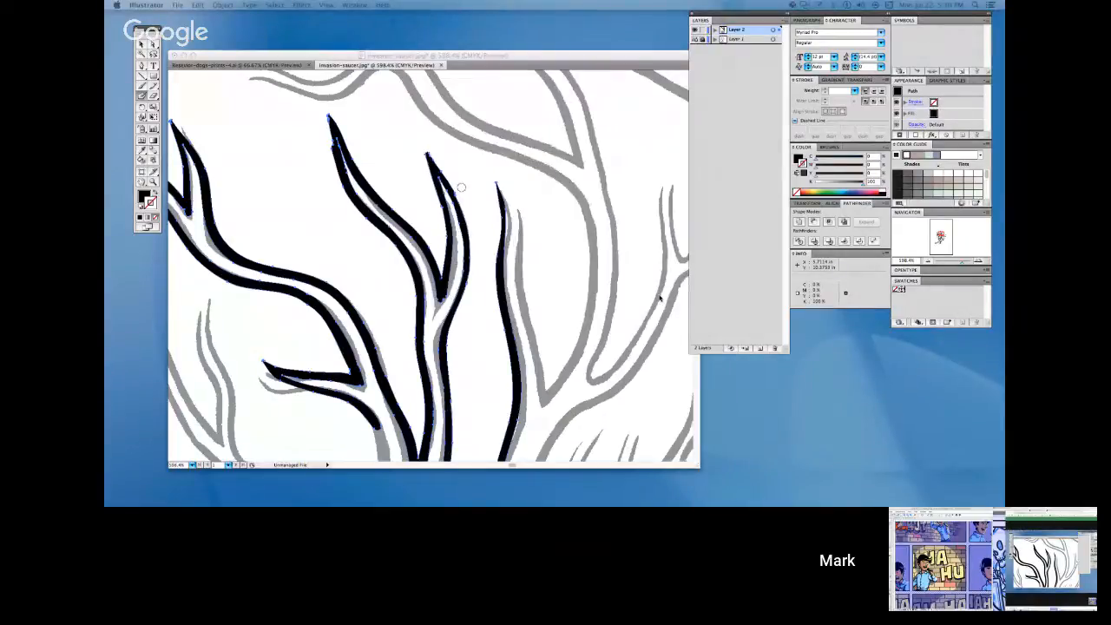